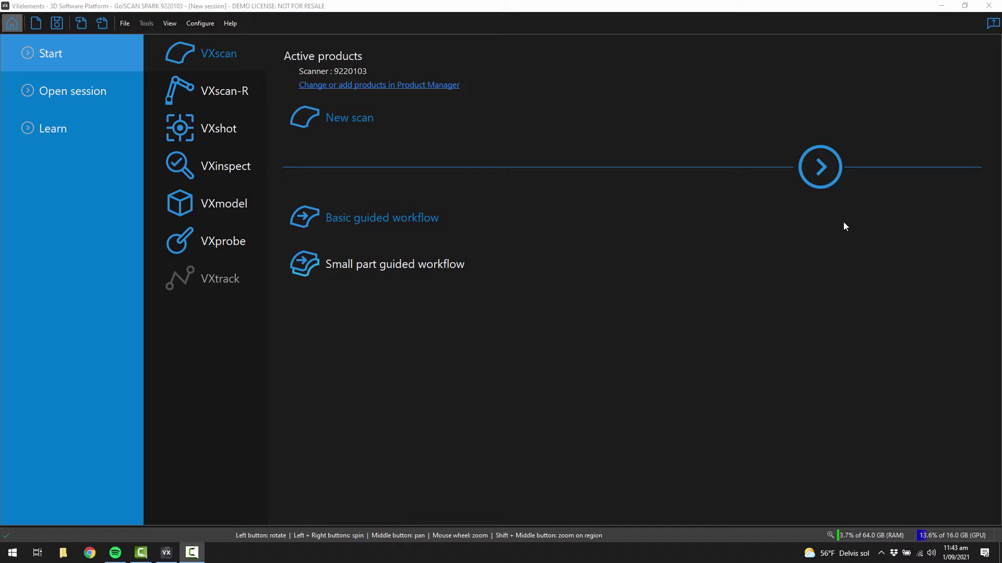
Open a new VXscan session with Targets / Geometry / Texture as the positioning method.
click(820, 167)
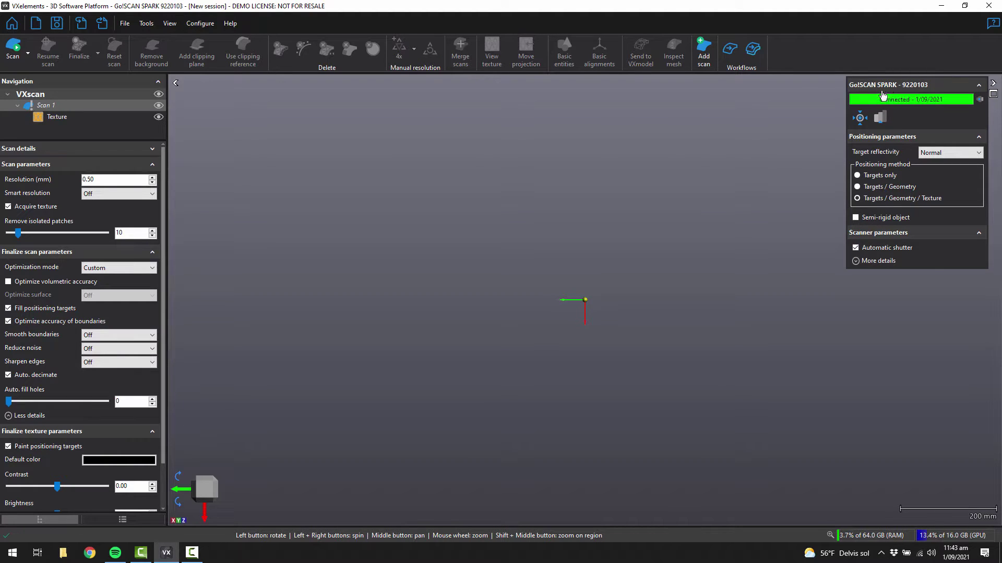
click(880, 202)
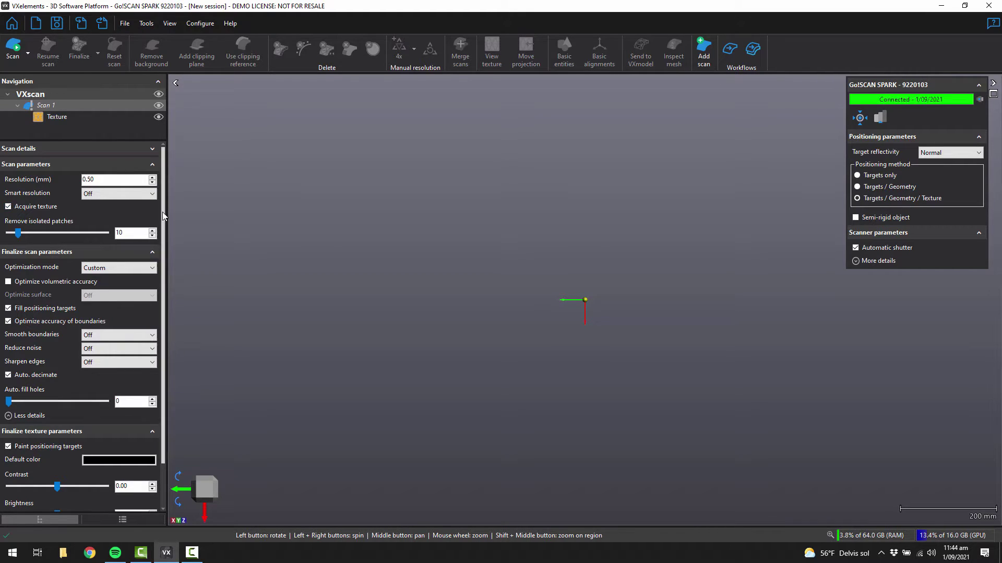
scroll(162, 219, down, 2)
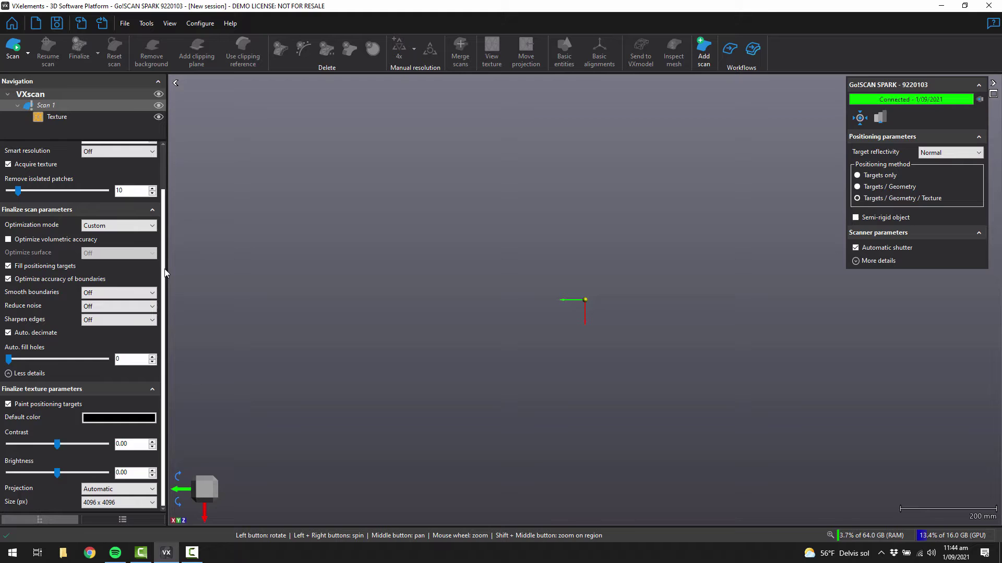
scroll(163, 221, up, 2)
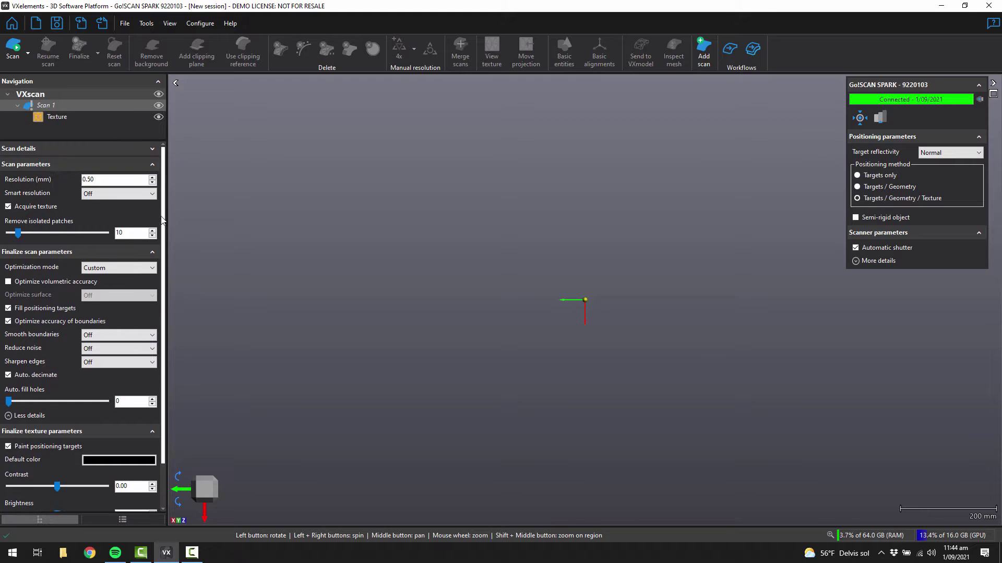
Scan the bike frame and fork, including the AVANTI-lettered down tube.
click(12, 66)
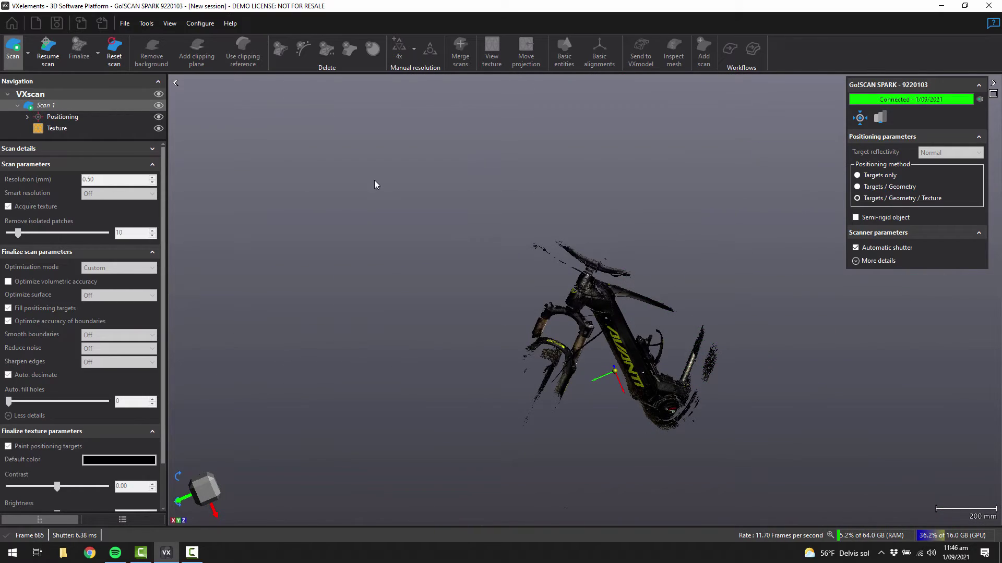
Stop scanning, orbit back to the lettered down tube and pick the polyline selection tool.
drag(667, 400, 581, 360)
scroll(656, 359, up, 5)
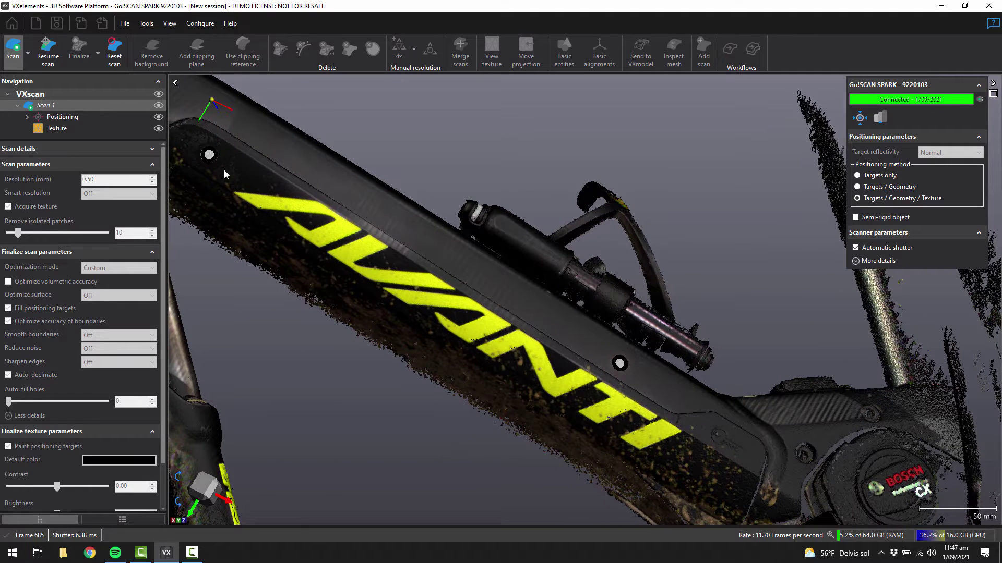
click(18, 60)
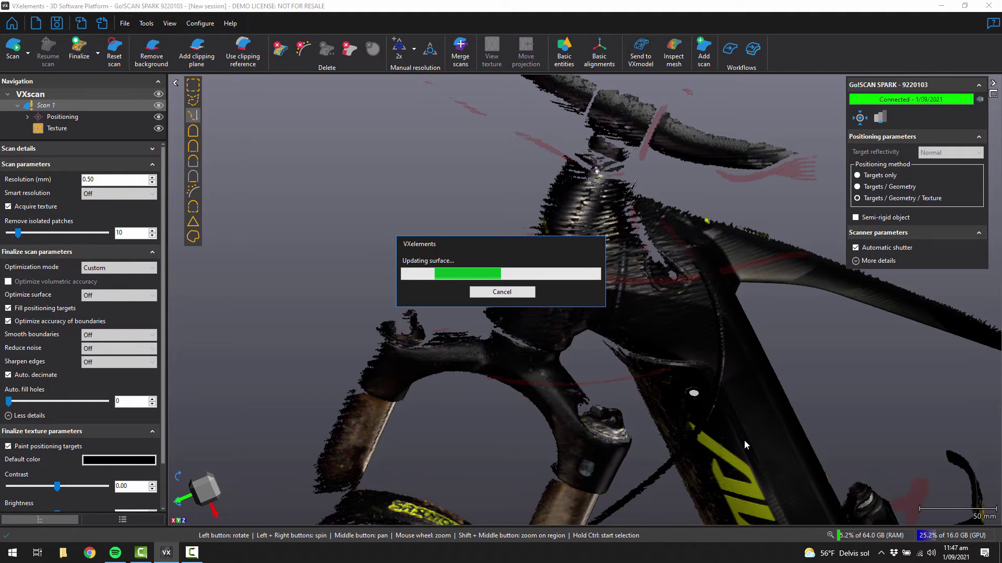
drag(744, 442, 538, 26)
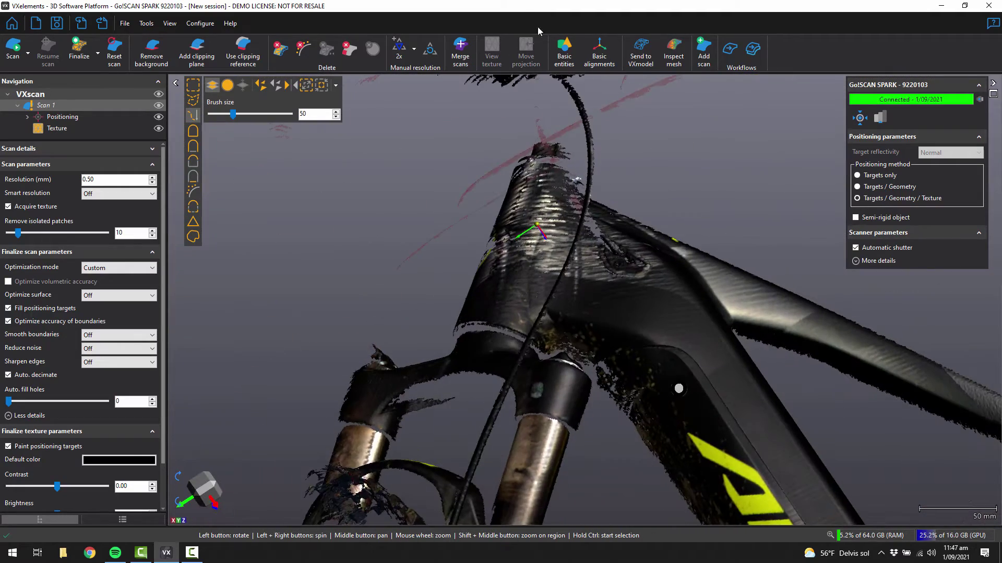
drag(699, 369, 484, 114)
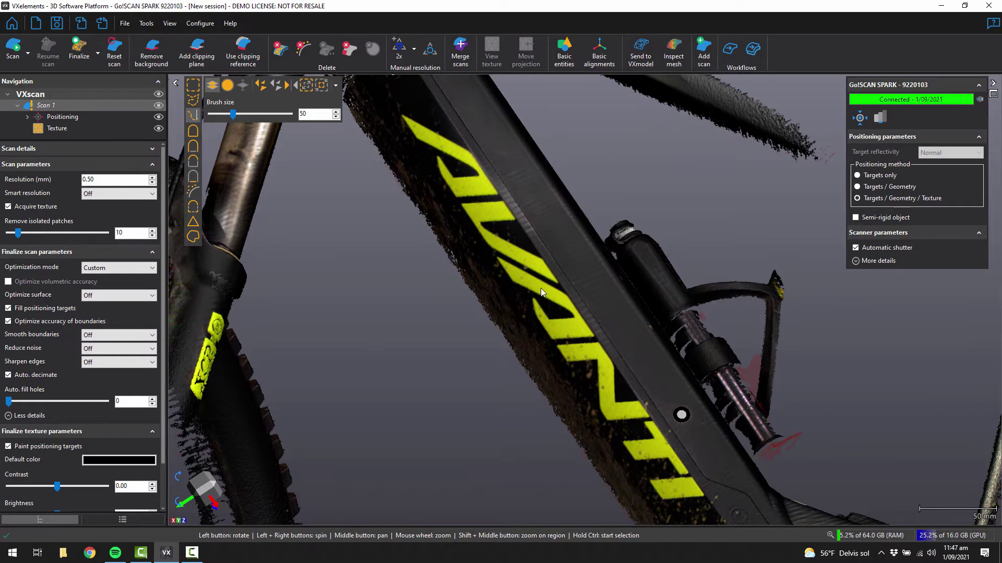
click(199, 119)
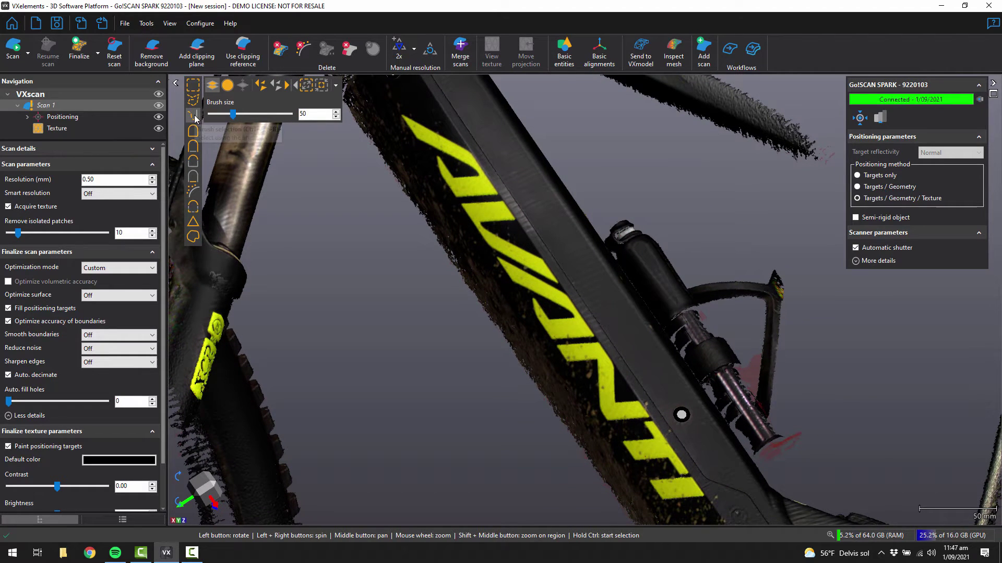
Outline the AVANTI decal strip, grow the selection three times and keep only it.
click(422, 108)
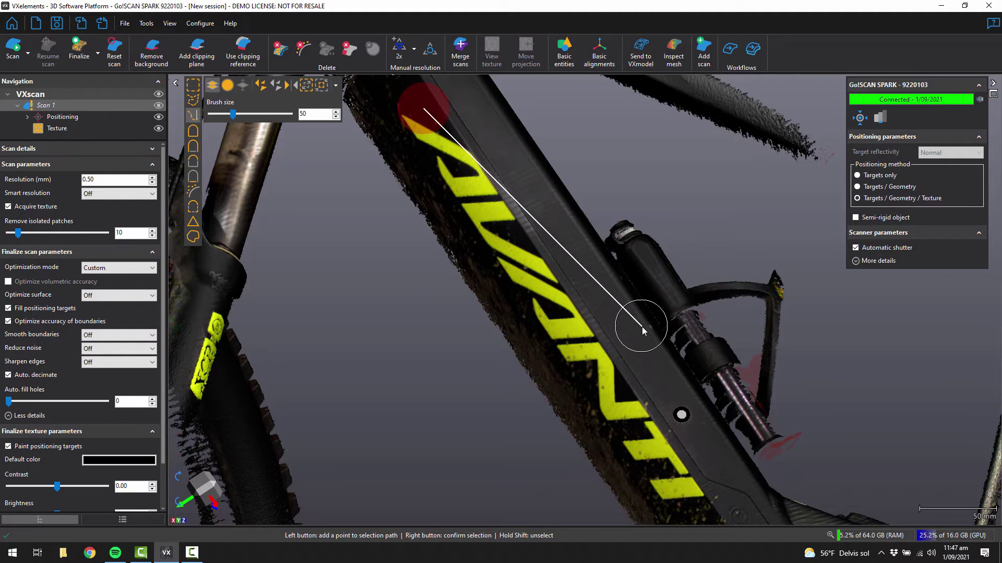
right_click(684, 493)
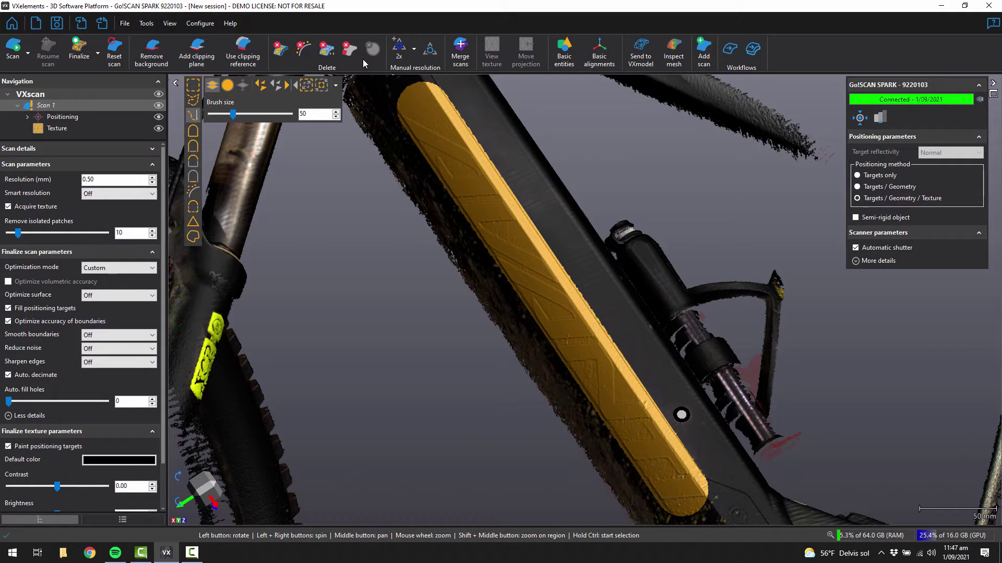
click(307, 85)
click(307, 85)
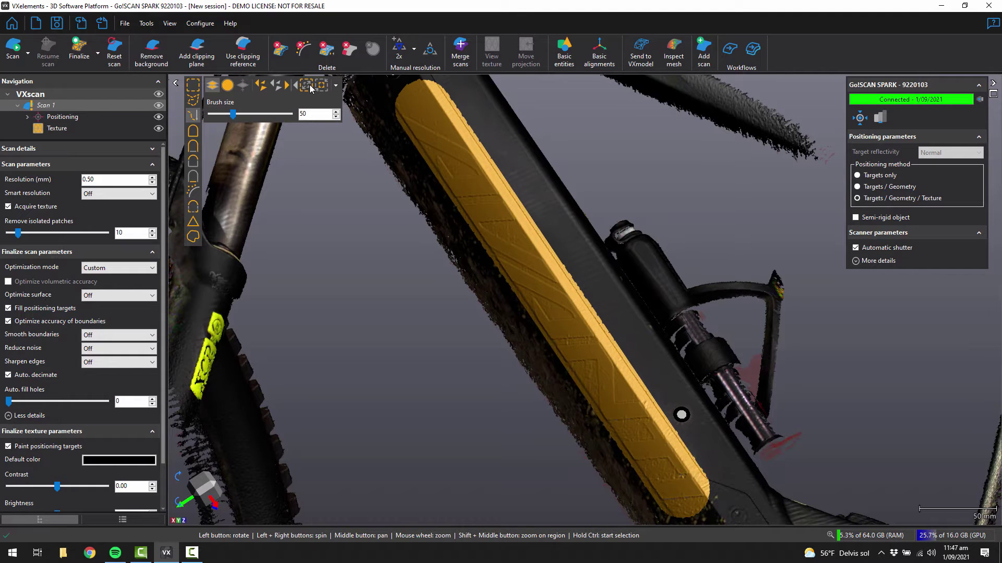
click(310, 87)
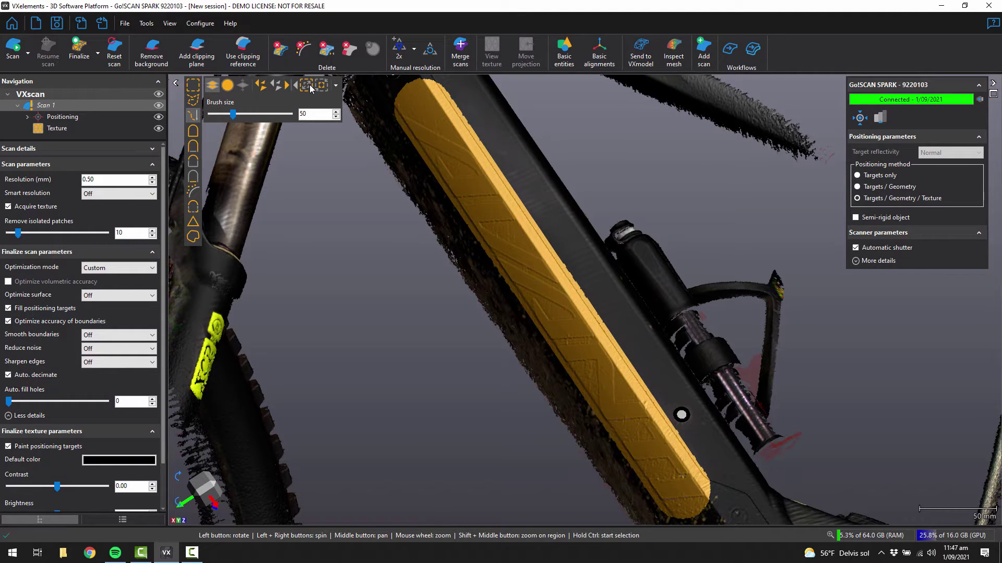
click(327, 62)
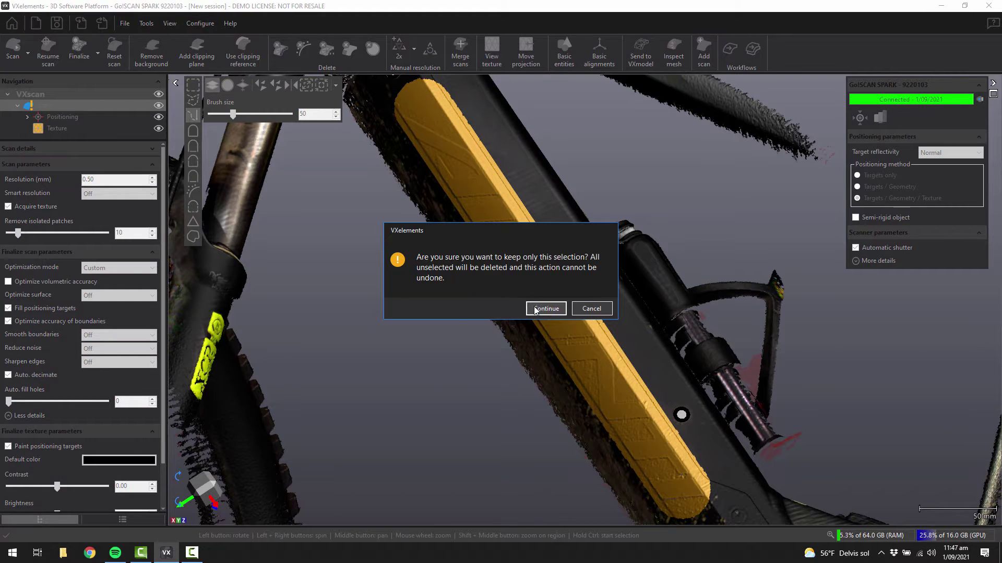
click(531, 307)
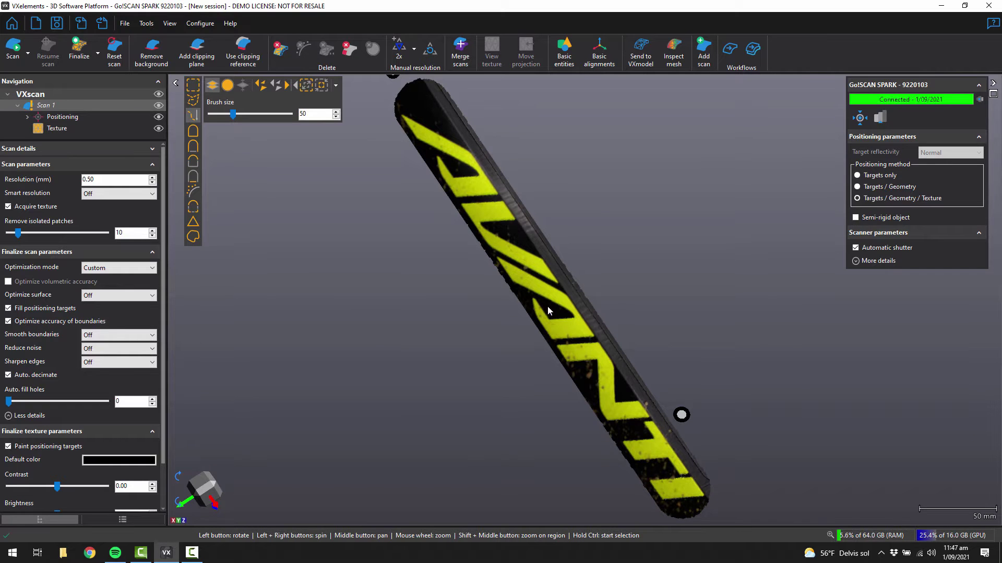
drag(546, 305, 568, 312)
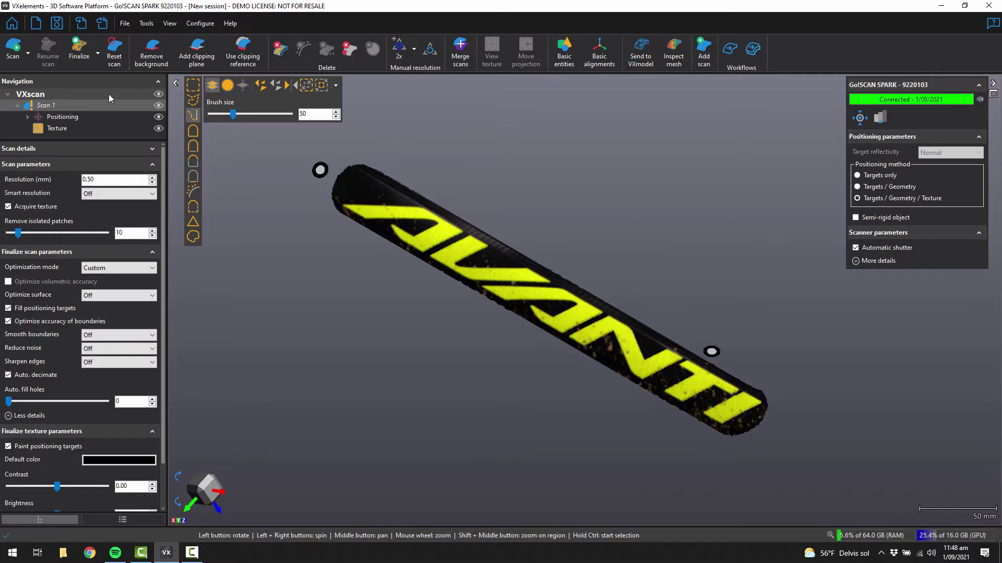
Finalize the trimmed AVANTI strip into a mesh and choose Export > Mesh.
click(81, 64)
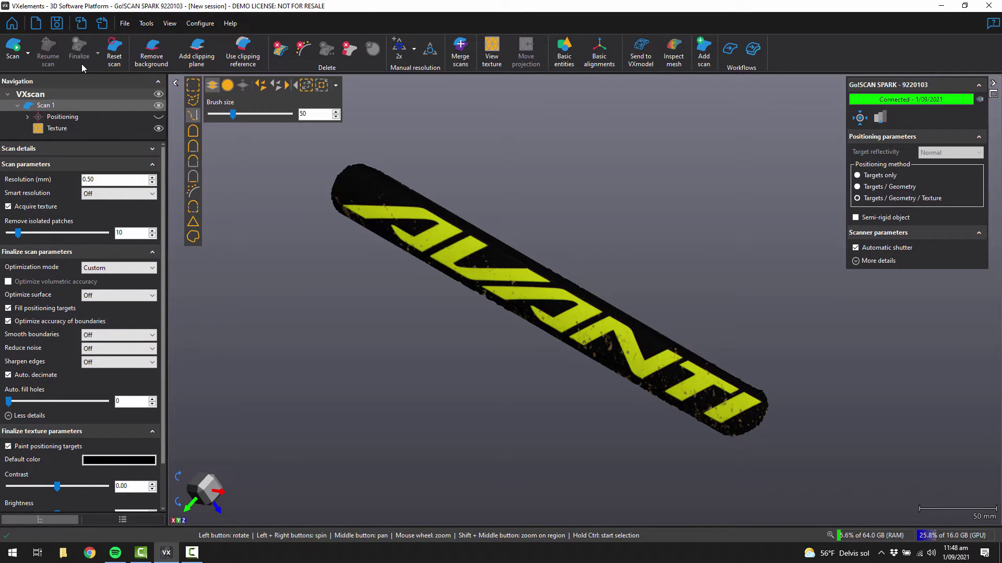
drag(478, 247, 500, 296)
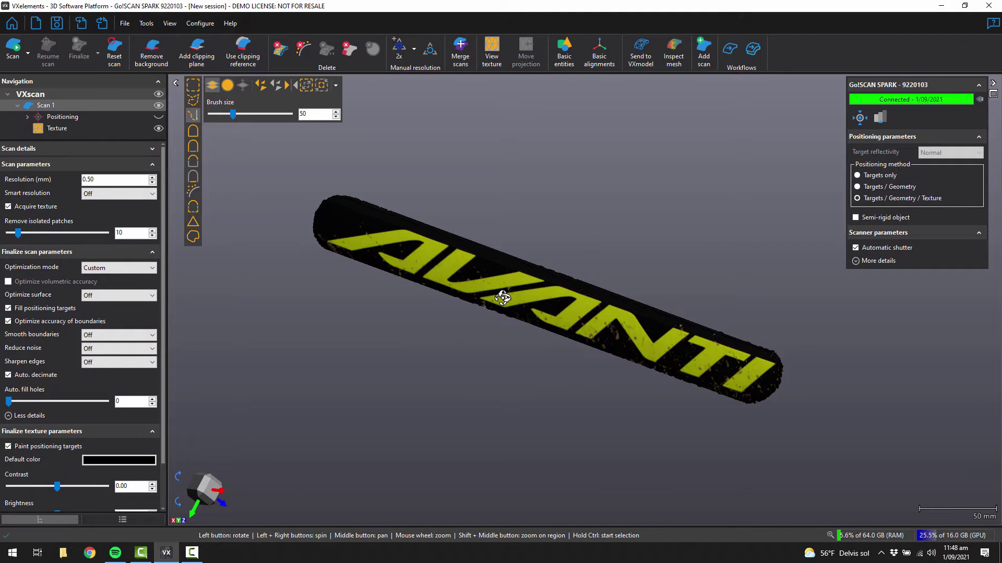
click(96, 26)
click(118, 74)
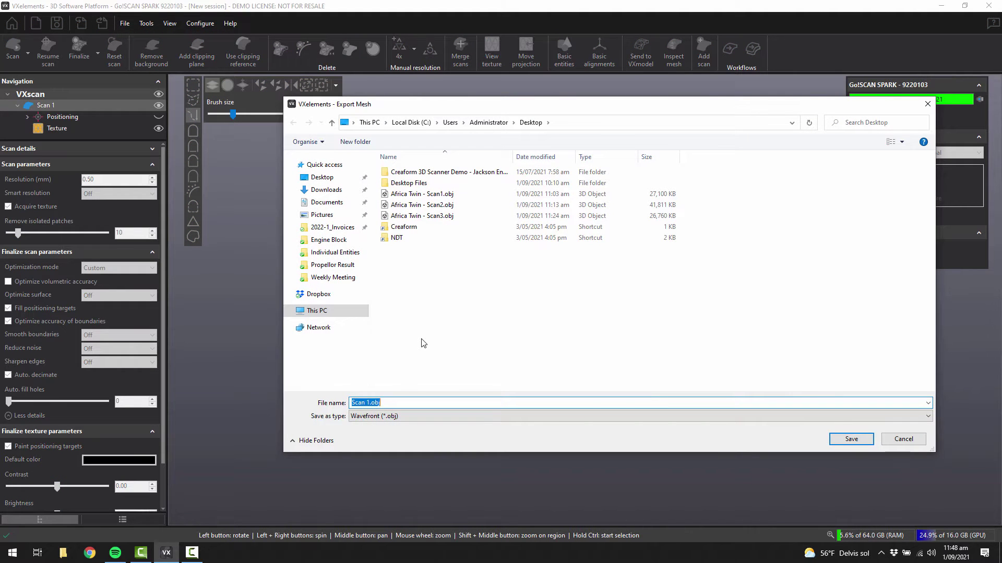
Save the mesh to the Desktop as 'Avanti Decal.obj' in Wavefront format.
text(v)
text(A)
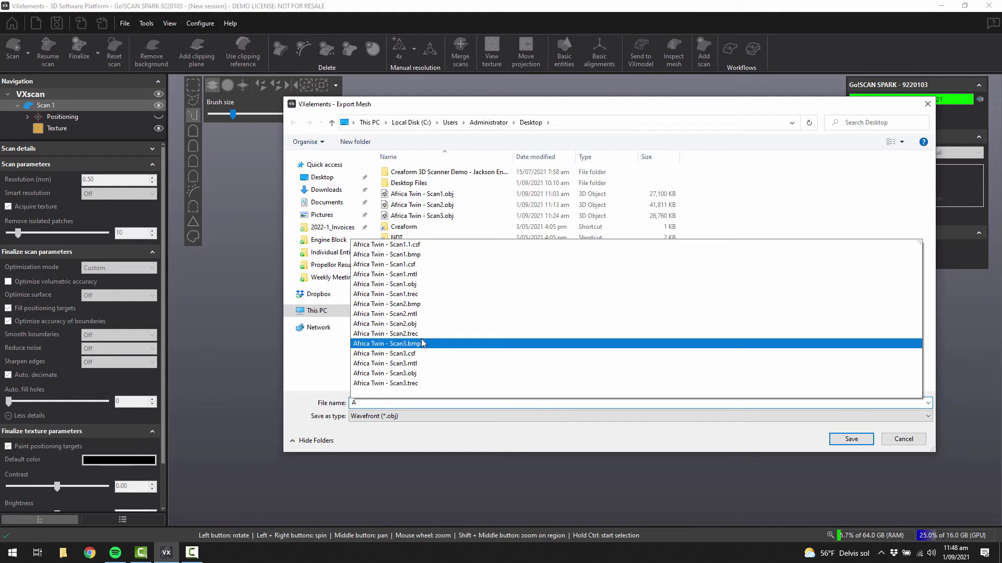
text(vanti Decal)
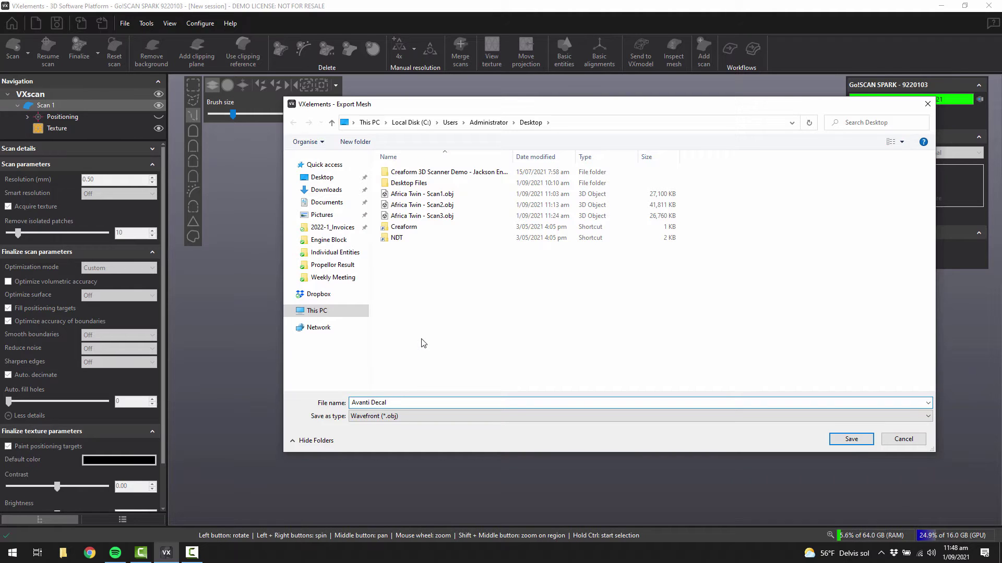
key(Return)
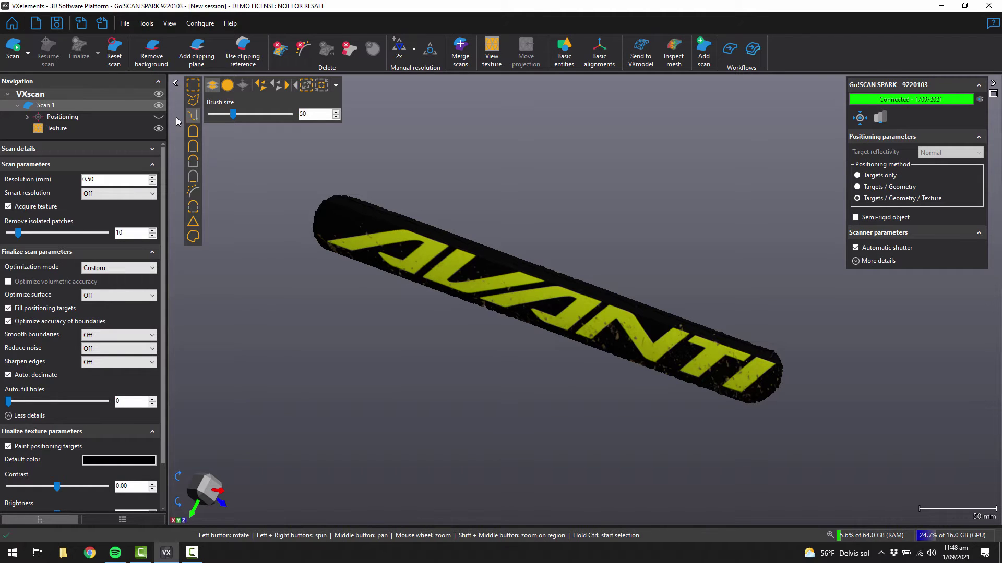
Save the VXelements session as 'Avanti Decal' and switch over to SketchUp.
click(125, 23)
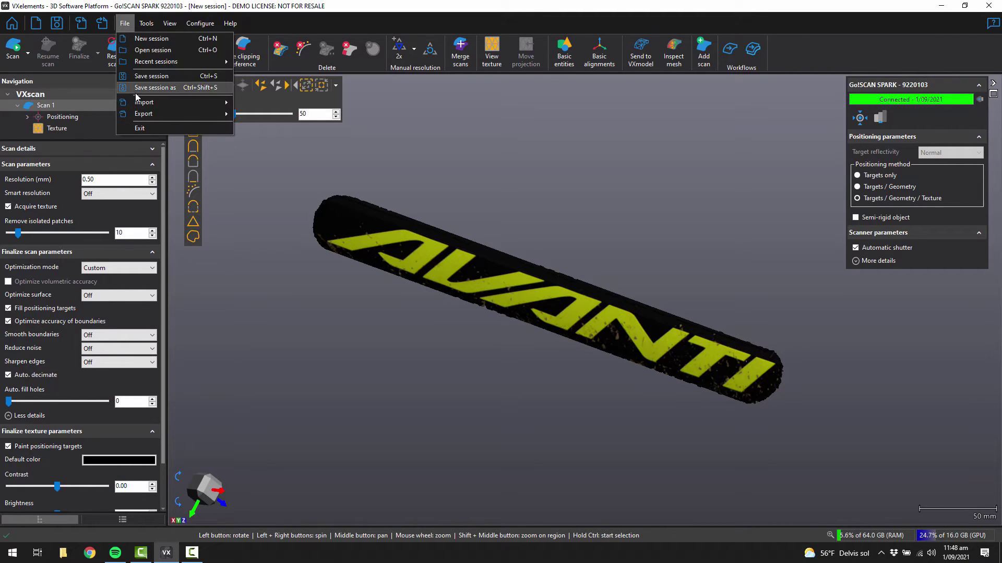
click(136, 91)
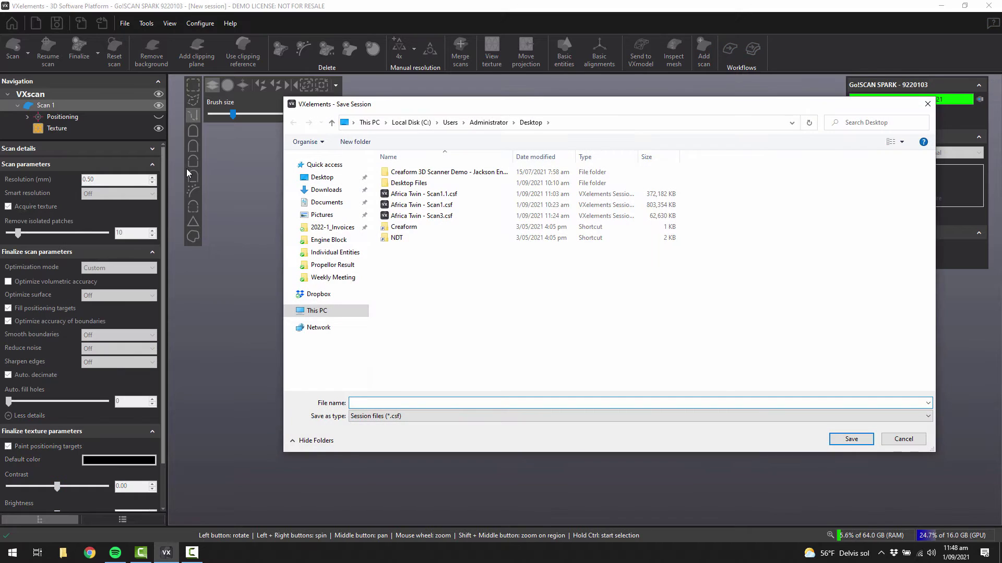
text(Av)
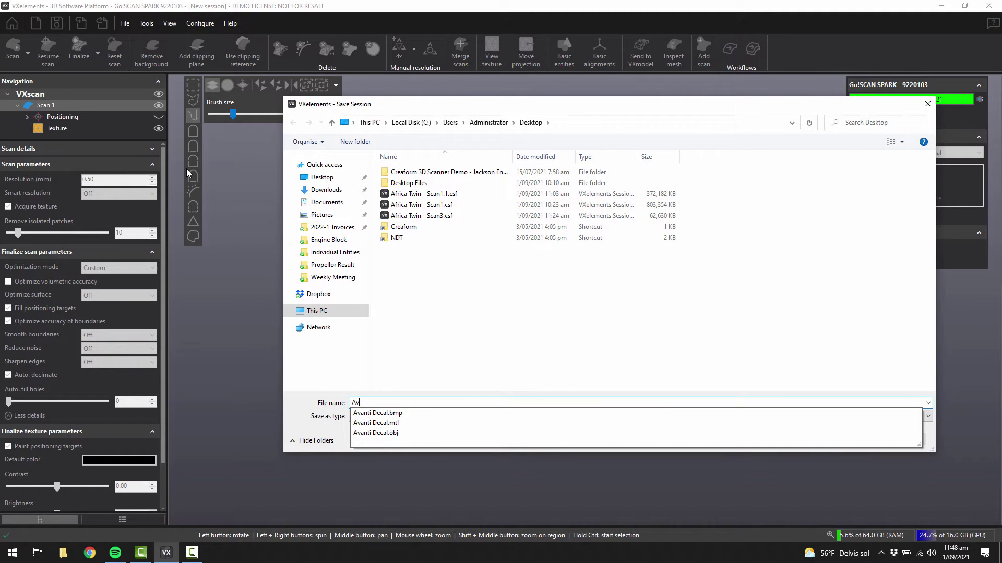
text(antai)
key(BackSpace)
key(BackSpace)
key(Return)
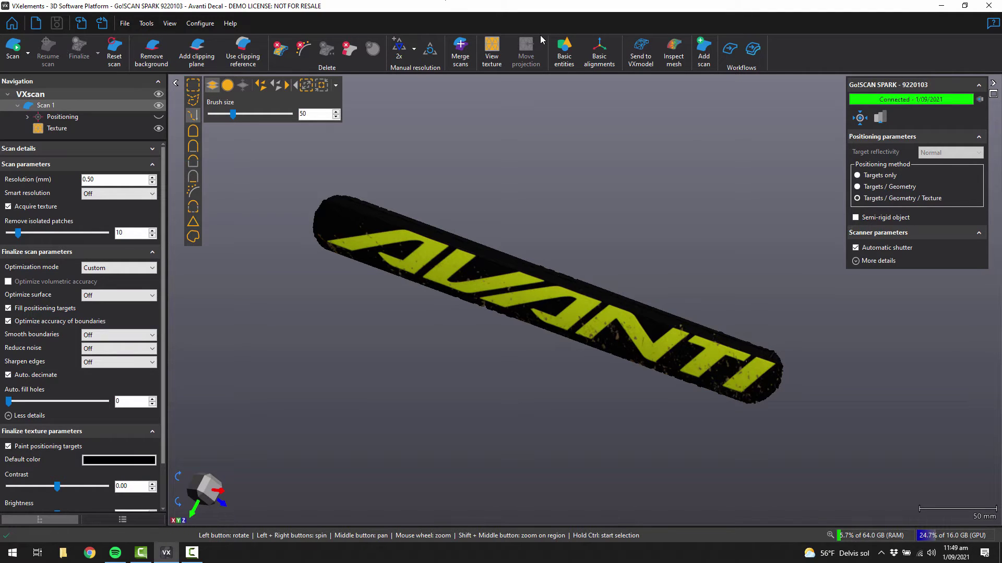
click(194, 553)
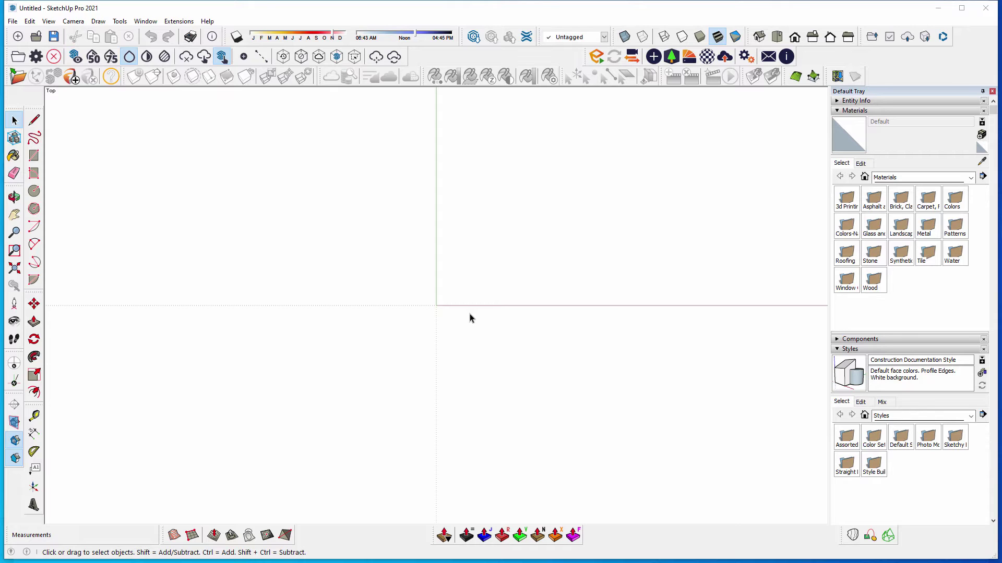
Import Avanti Decal.bmp into the SketchUp model as an image.
click(13, 21)
click(141, 197)
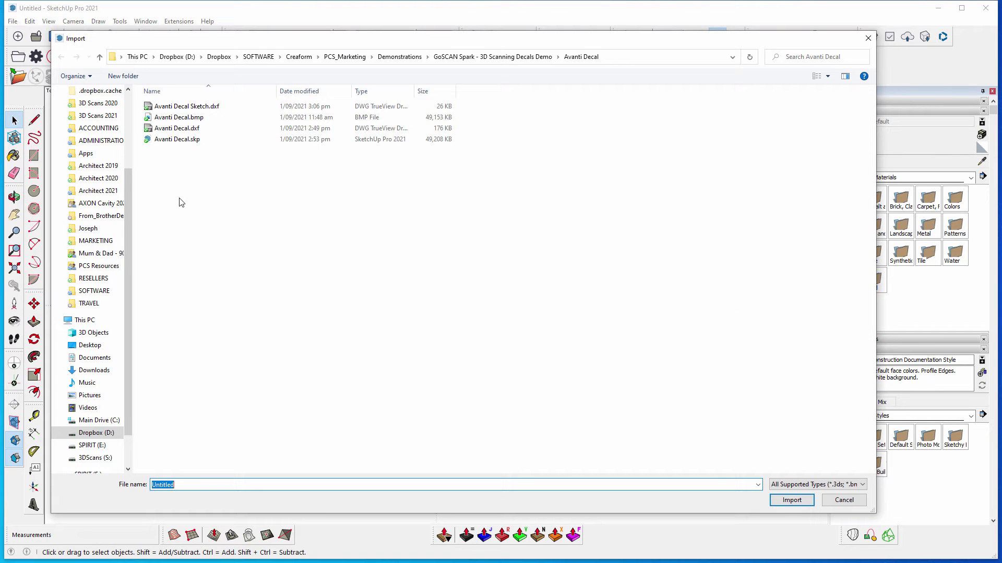
click(192, 120)
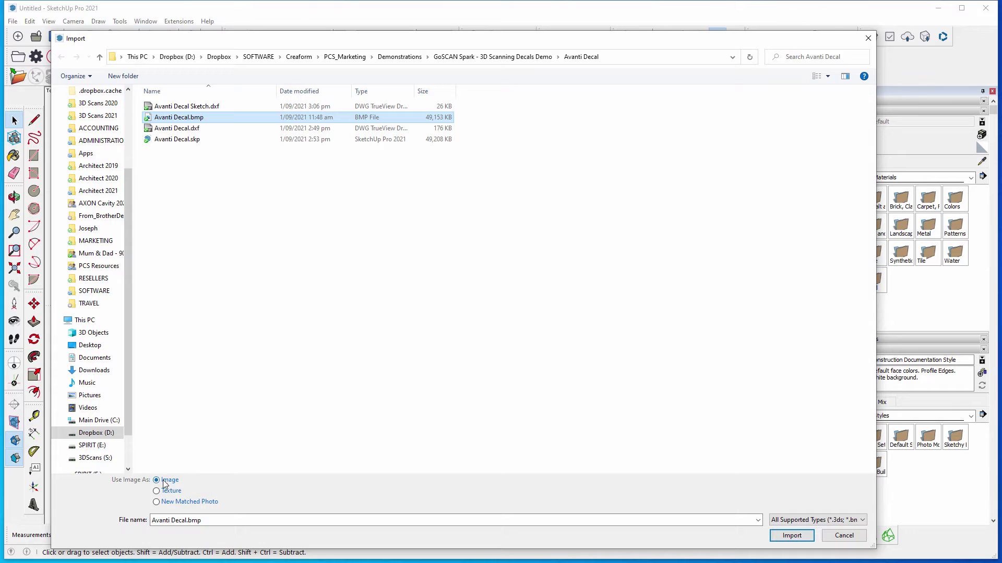
click(792, 536)
scroll(452, 326, down, 5)
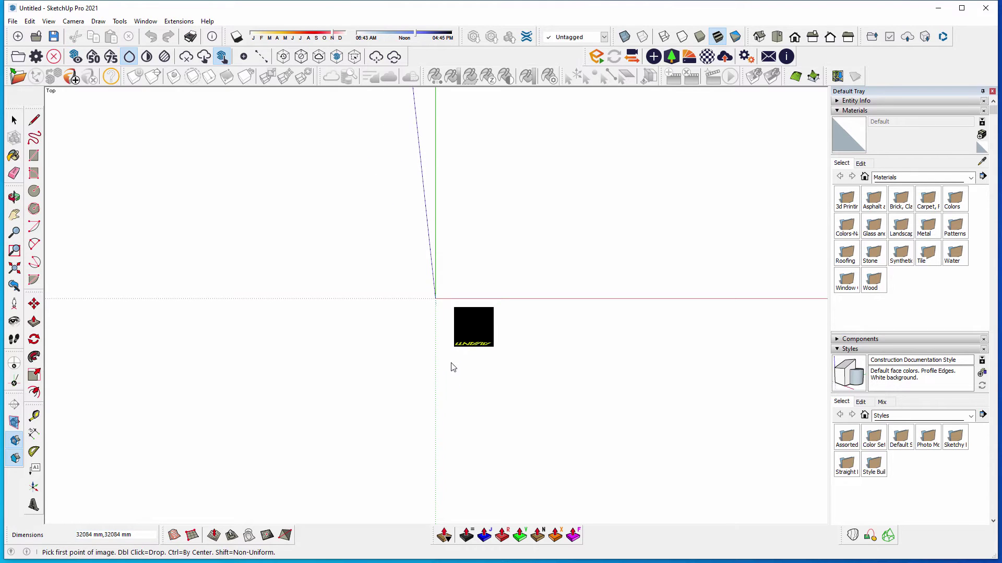
Place the Avanti Decal image in the model by setting its two corners.
scroll(452, 367, down, 4)
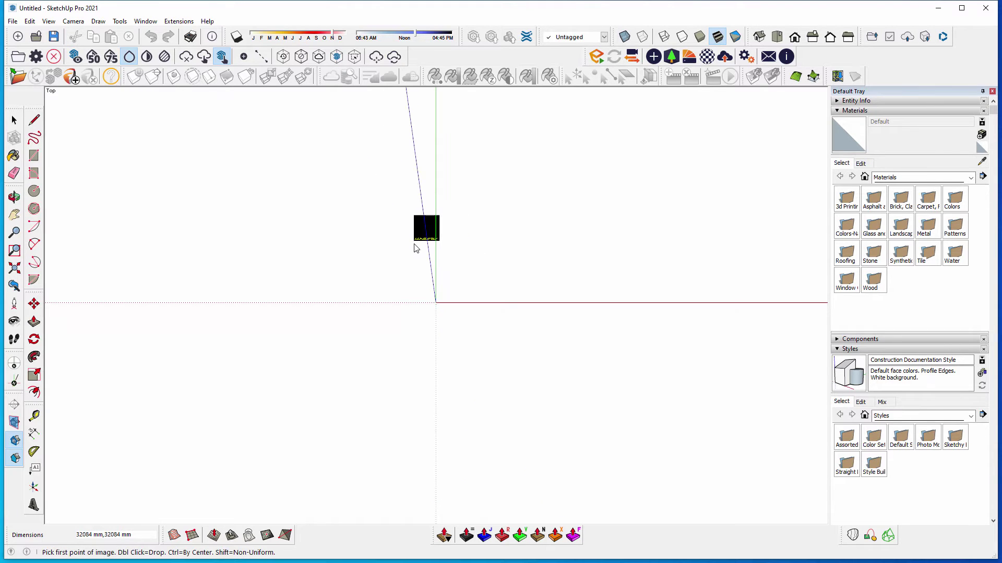
click(189, 504)
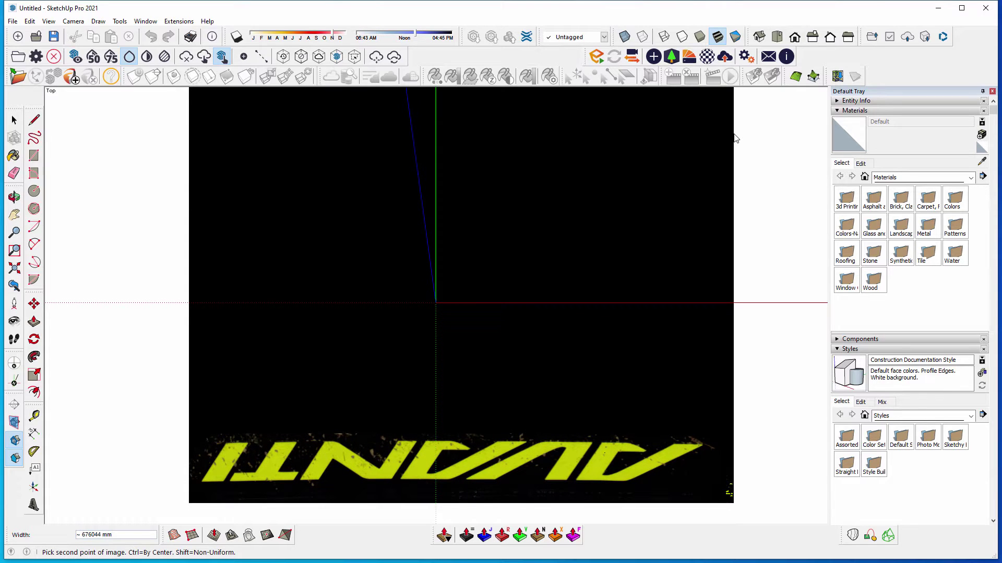
click(734, 138)
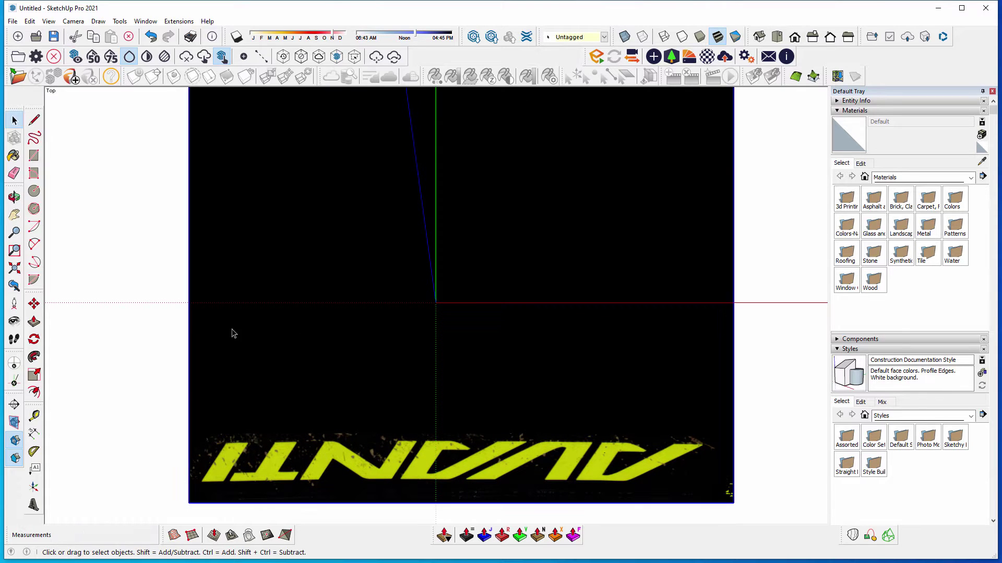
Move the logo image so its lettering sits on the origin.
click(34, 304)
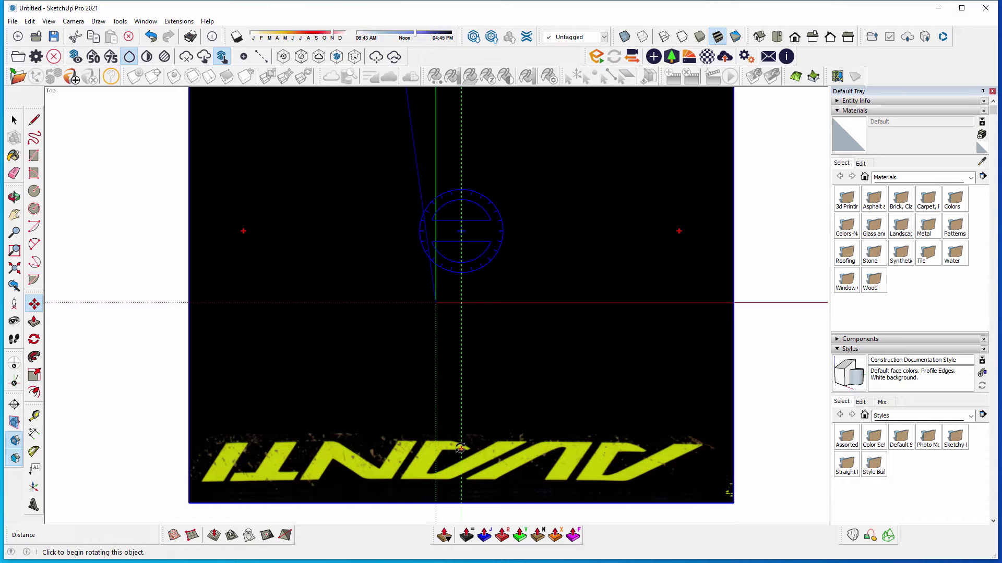
click(459, 230)
key(Escape)
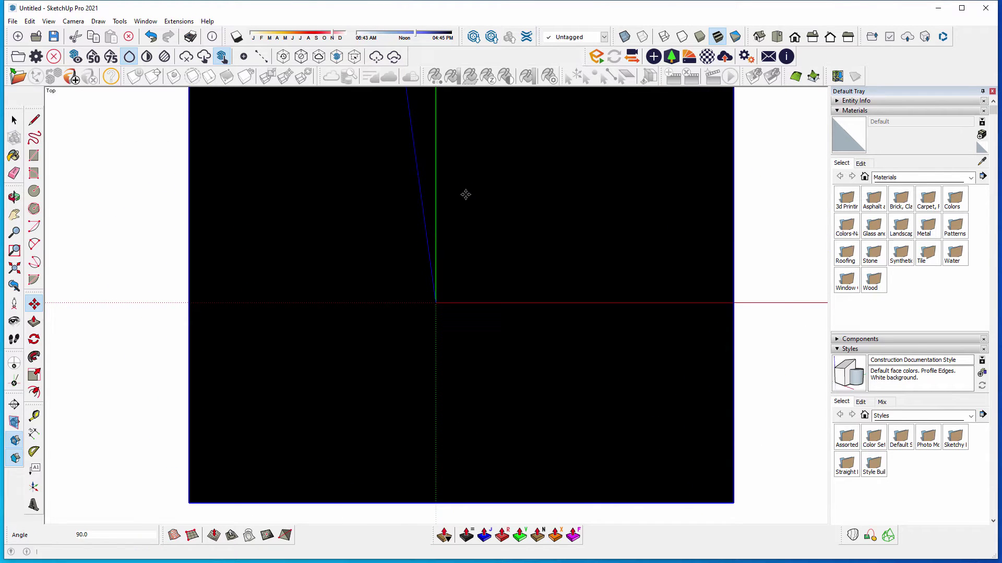
scroll(467, 203, down, 3)
click(481, 225)
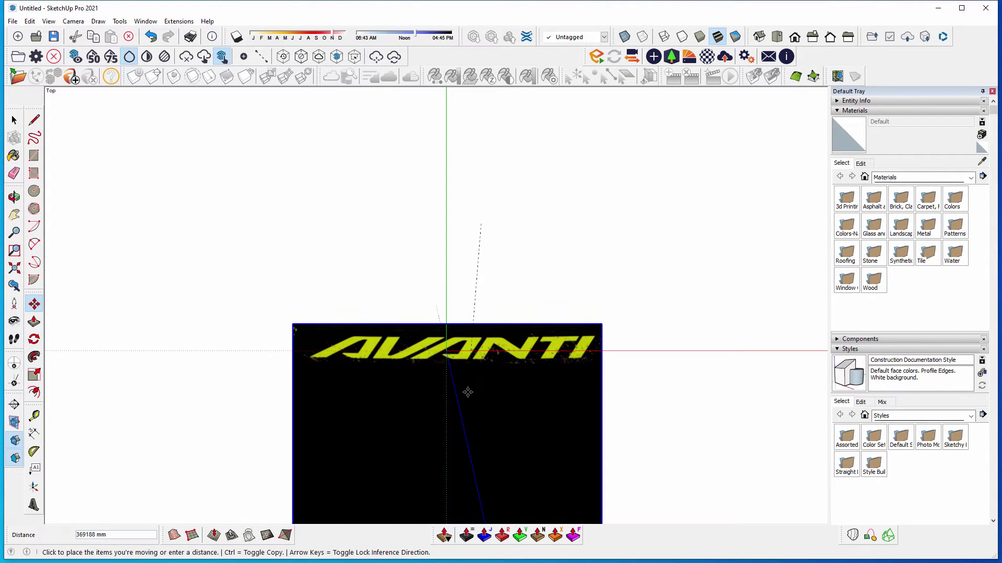
click(467, 396)
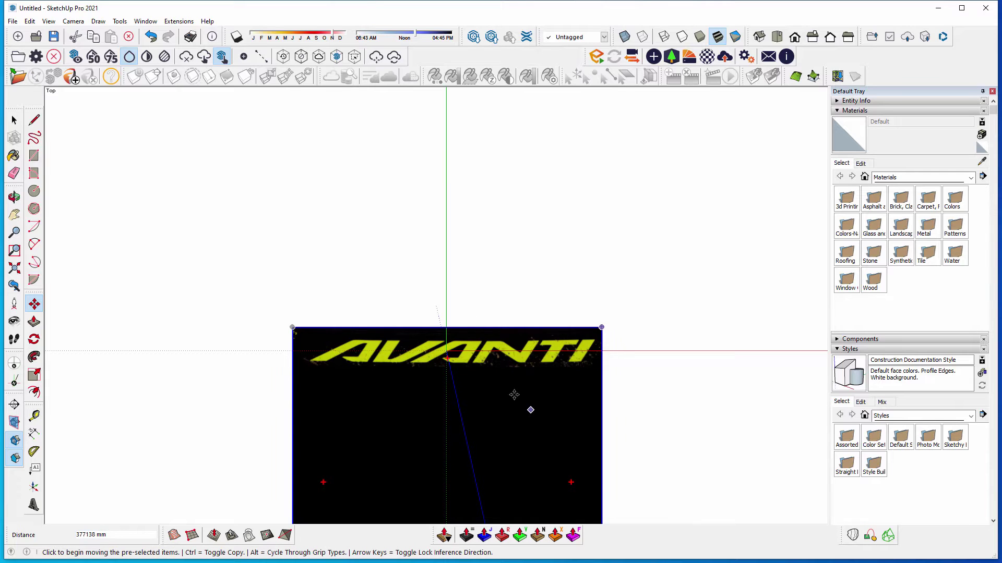
key(space)
Turn on X-ray so the logo image is translucent for tracing.
scroll(452, 369, up, 3)
scroll(452, 369, up, 1)
scroll(443, 365, down, 3)
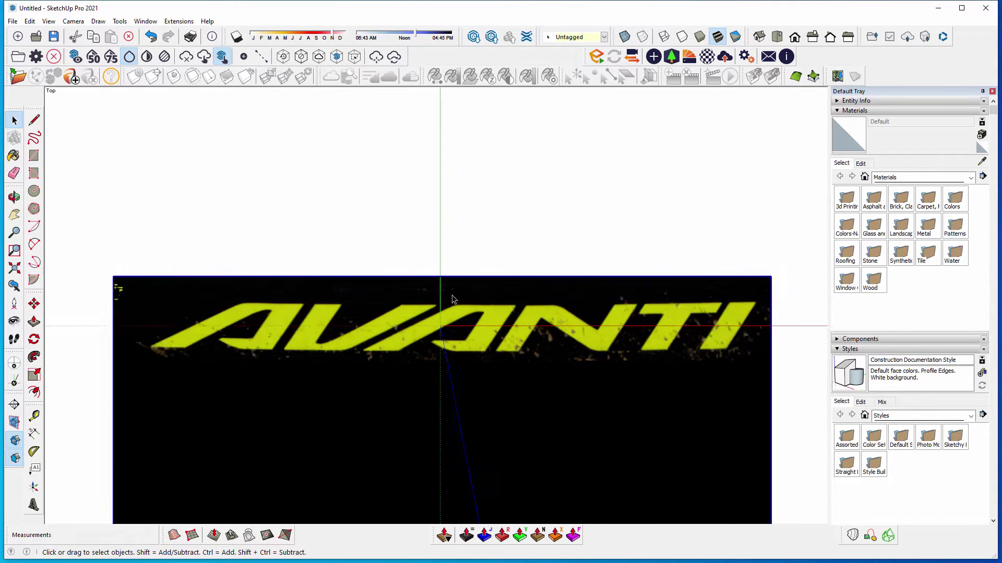
scroll(377, 321, up, 1)
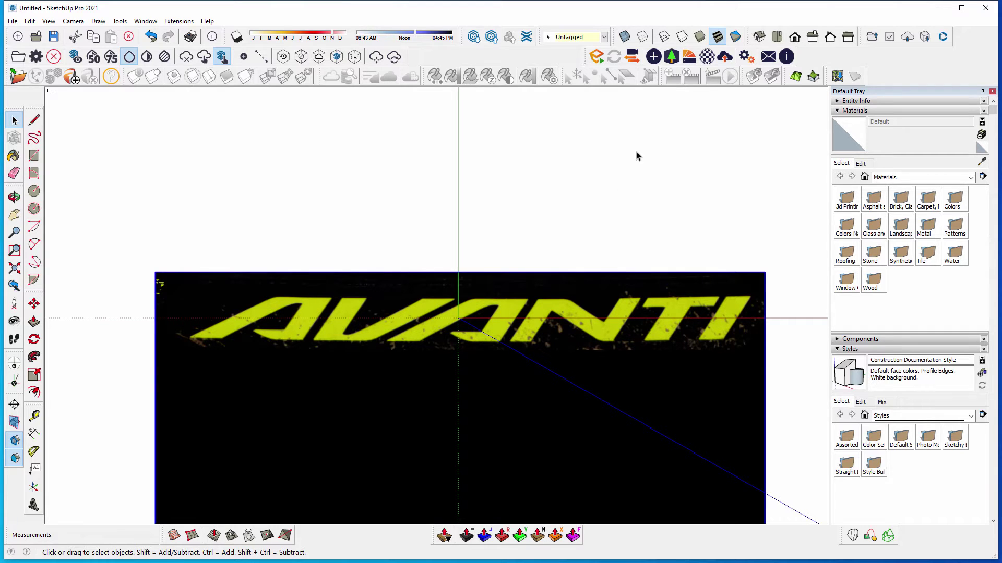
click(625, 37)
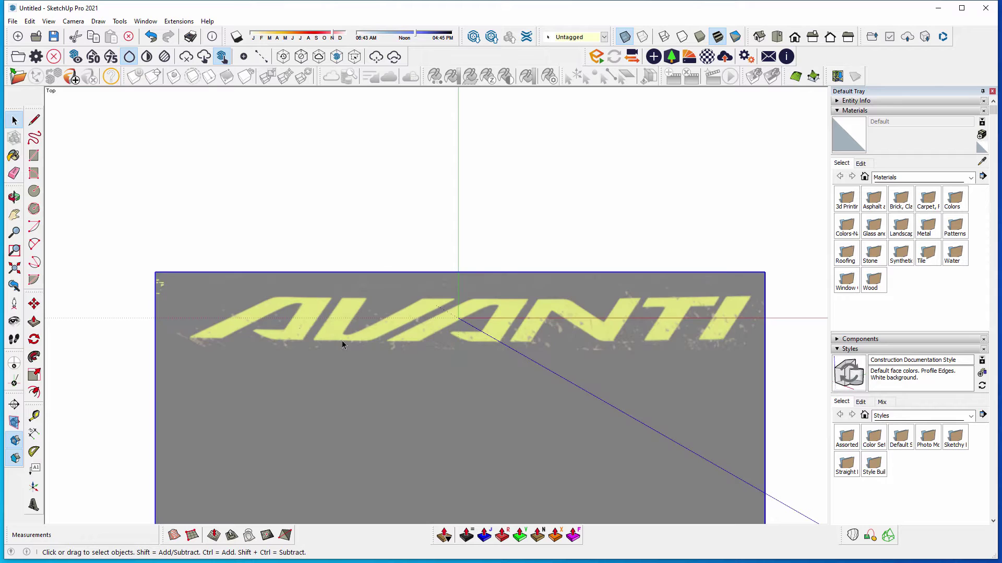
scroll(162, 322, up, 2)
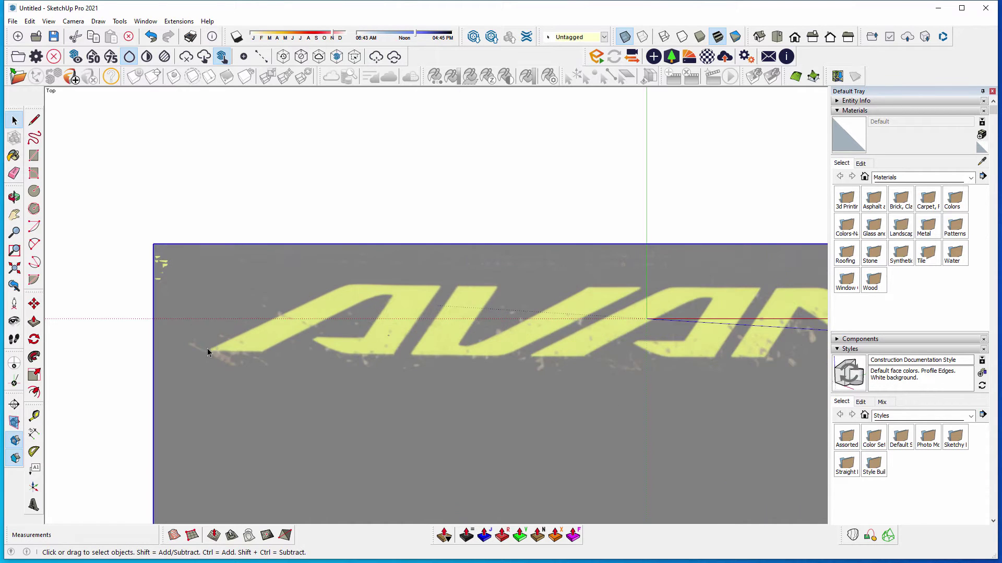
scroll(208, 349, up, 2)
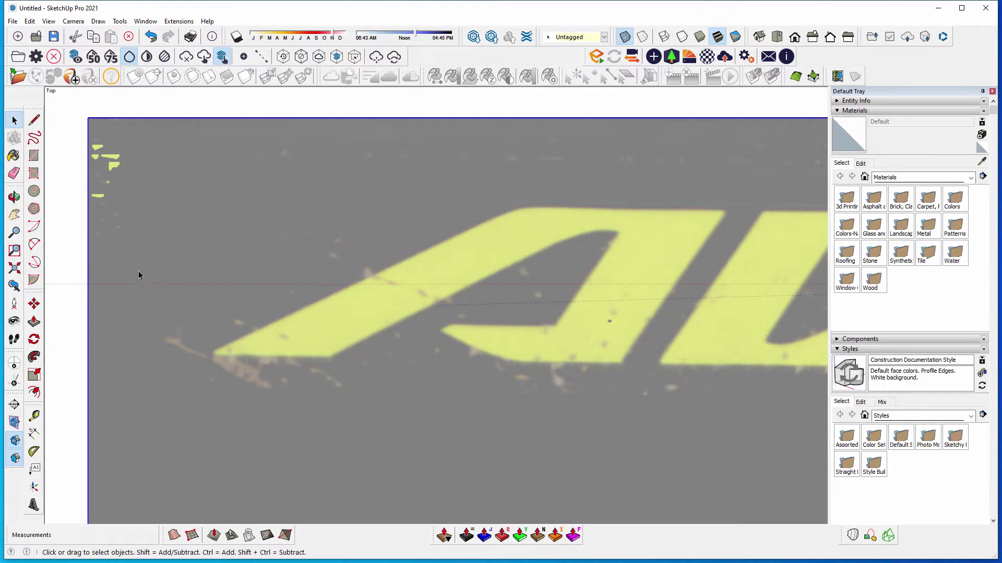
Trace the A's slanted left outer edge with a line from its lower-left tip.
click(33, 120)
click(212, 351)
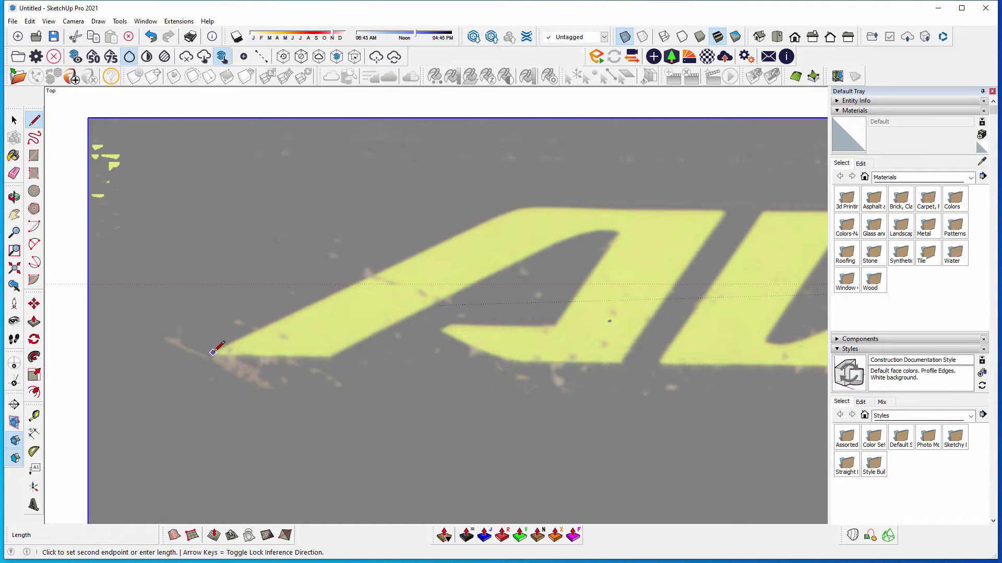
scroll(470, 219, up, 4)
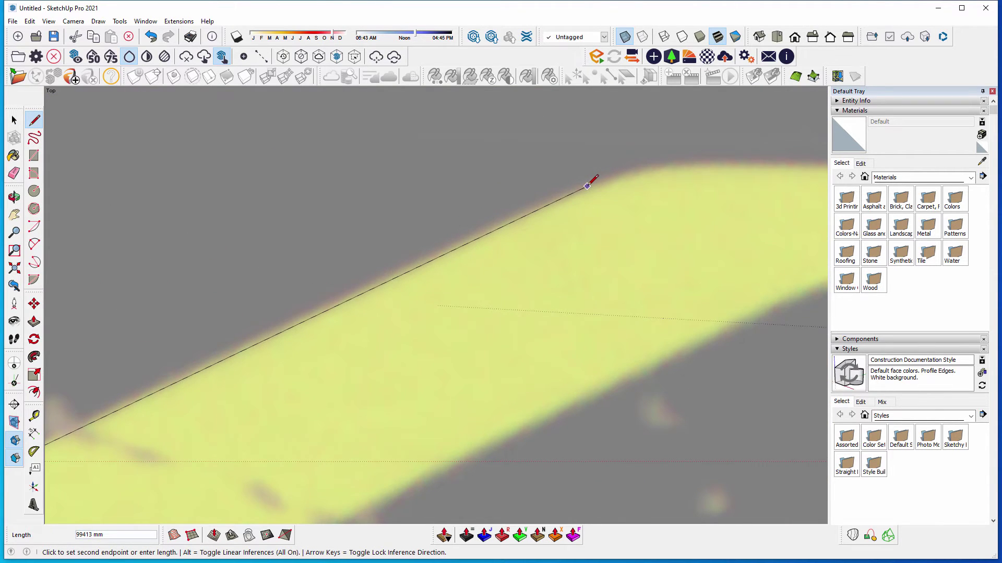
click(591, 184)
scroll(366, 269, down, 3)
key(Escape)
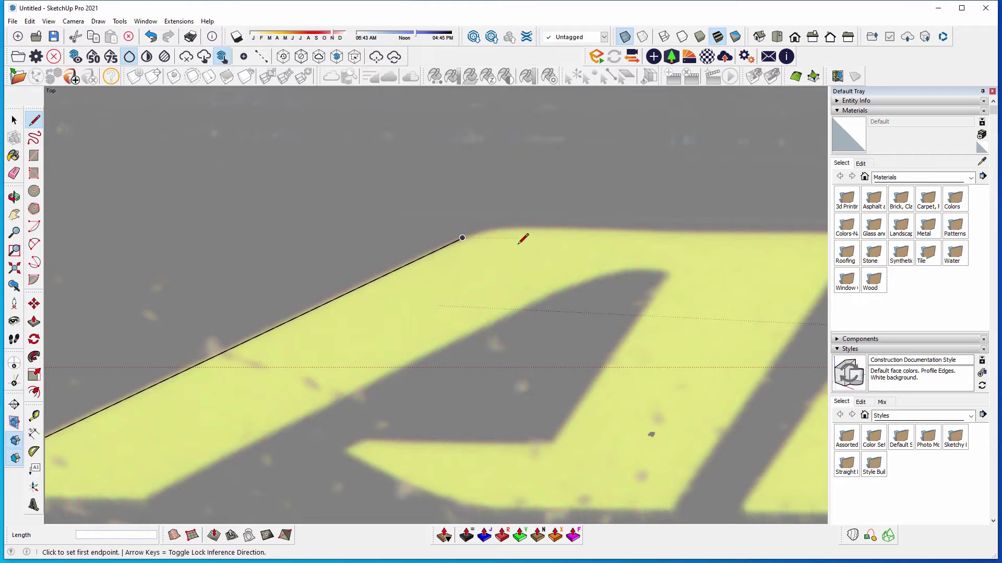
scroll(463, 241, up, 2)
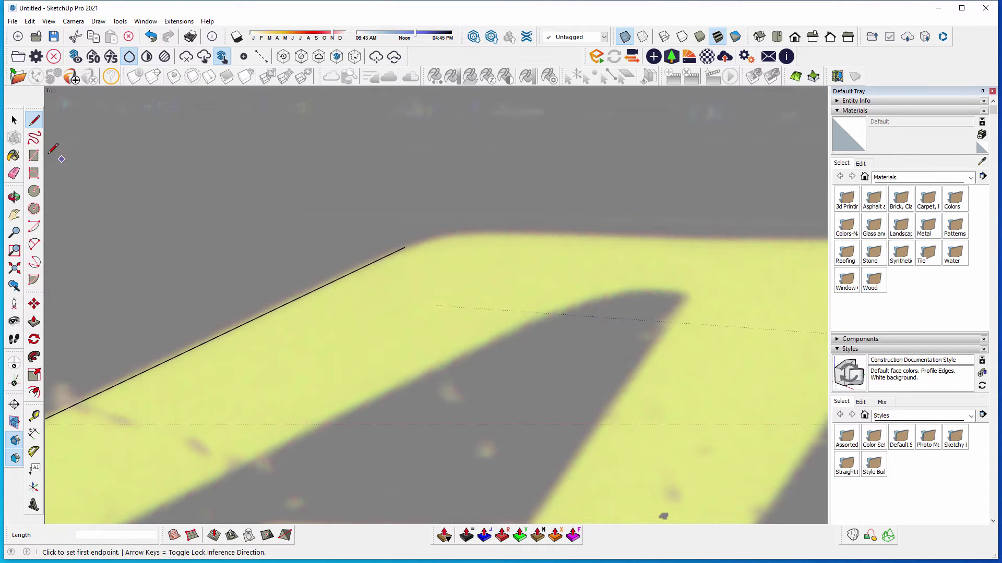
Round the A's top apex with an arc from the end of the slanted line.
click(34, 244)
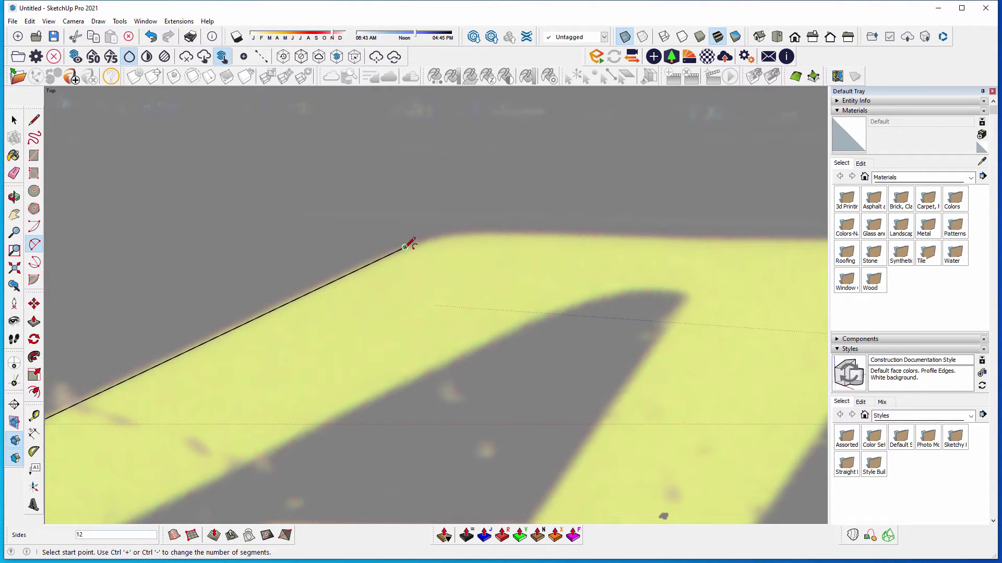
click(406, 246)
scroll(482, 225, up, 2)
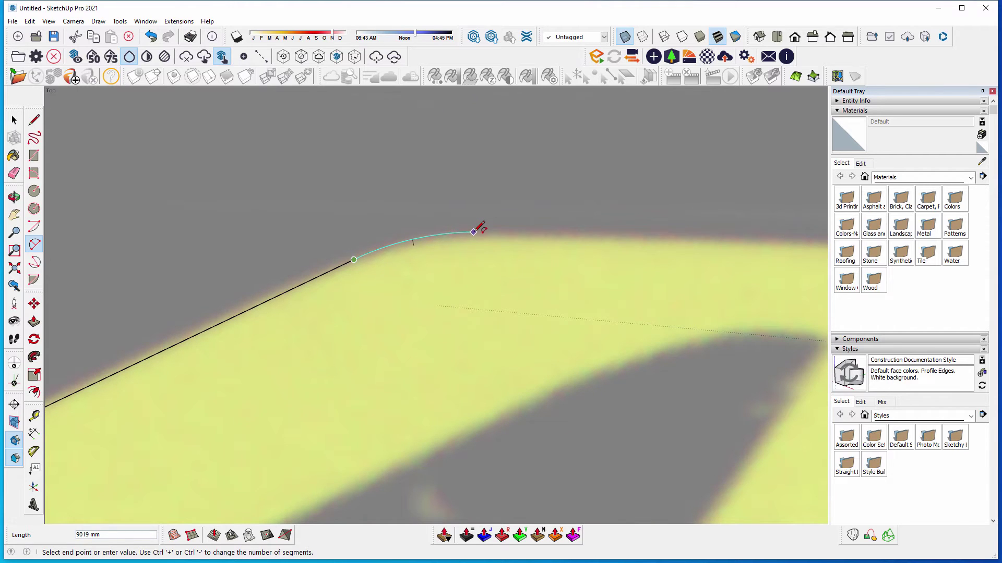
double_click(479, 230)
scroll(313, 232, down, 2)
scroll(312, 232, down, 2)
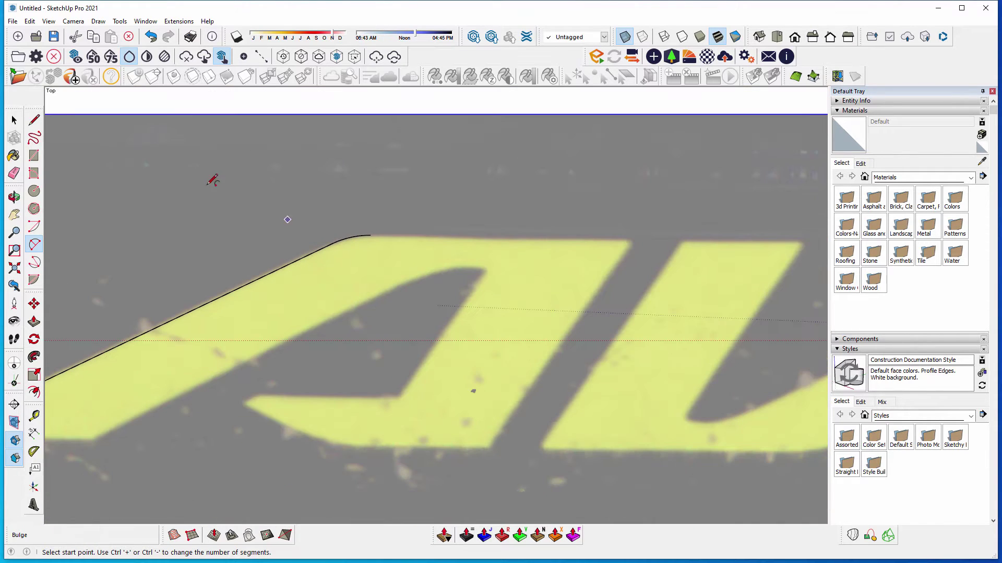
Draw the A's right outer edge from the arc down to the right leg's foot.
click(34, 120)
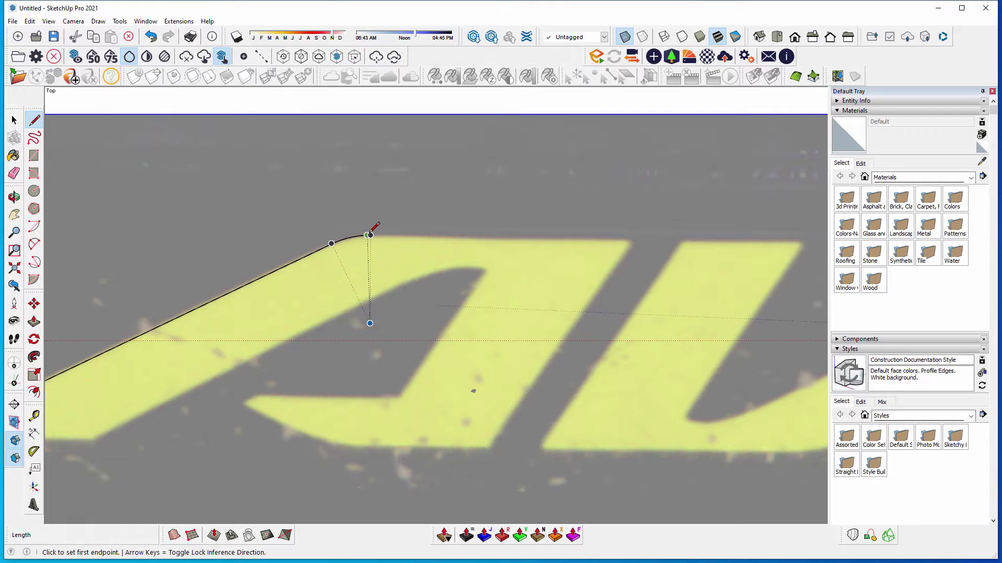
click(368, 235)
scroll(610, 233, up, 2)
scroll(627, 234, up, 3)
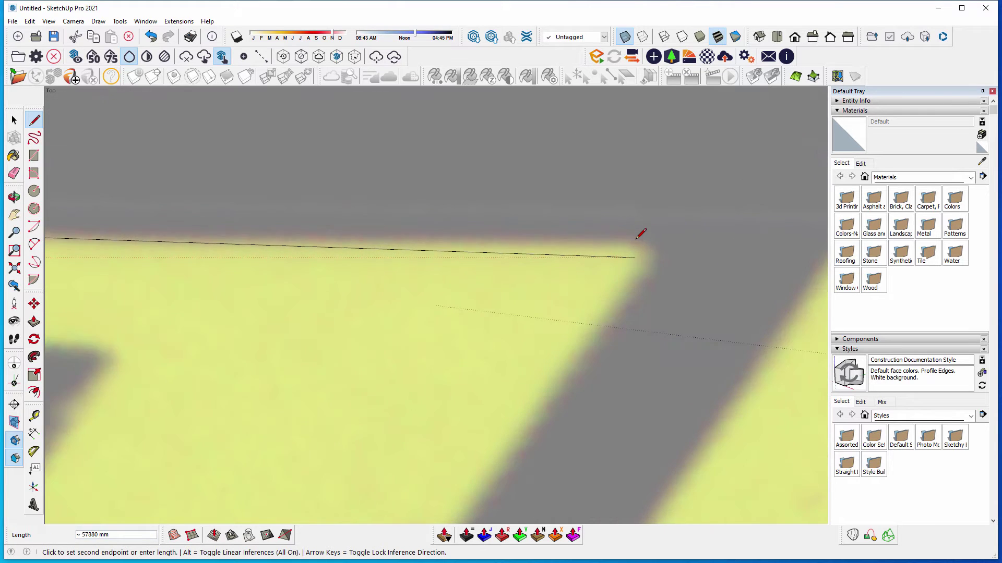
scroll(669, 239, down, 2)
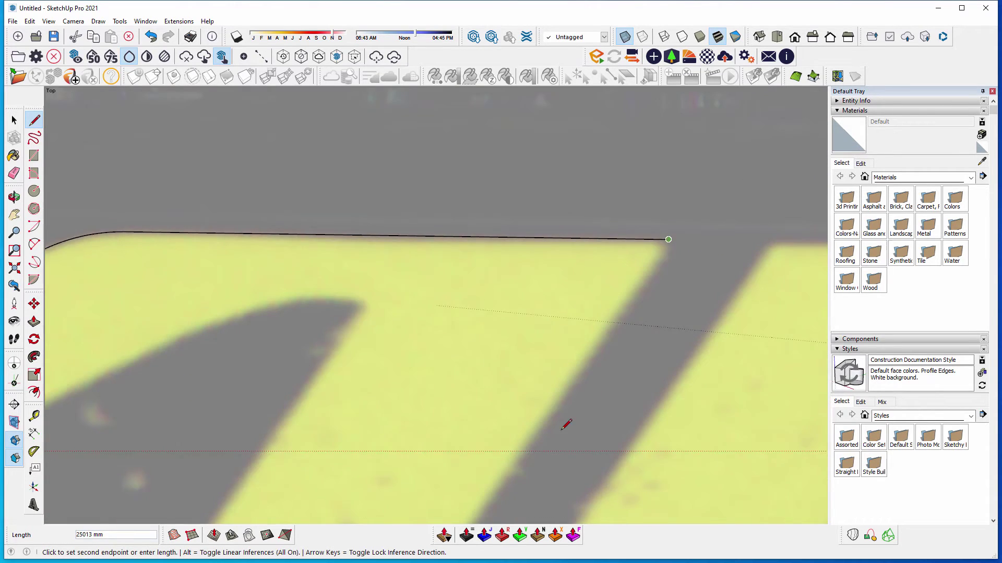
scroll(586, 306, up, 3)
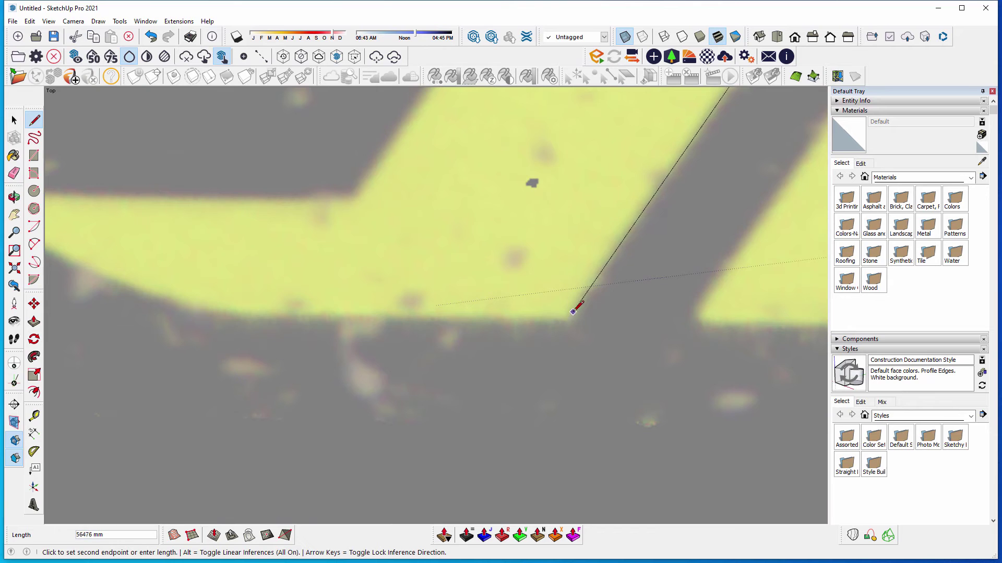
click(568, 317)
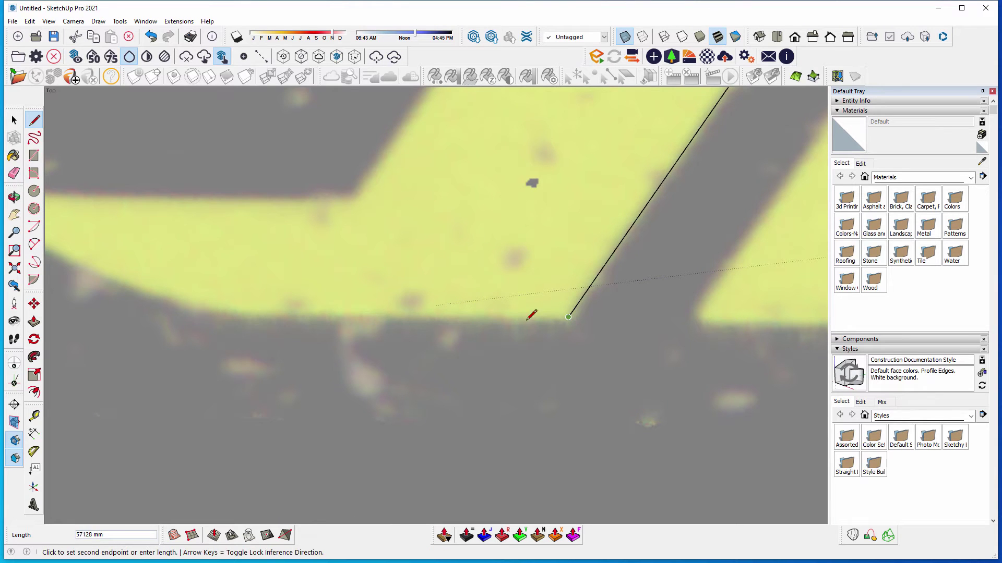
Trace the right leg's bottom, its inner slanted edge and the crossbar underside to the notch.
click(224, 316)
shift+middle_drag(221, 313, 579, 392)
click(317, 288)
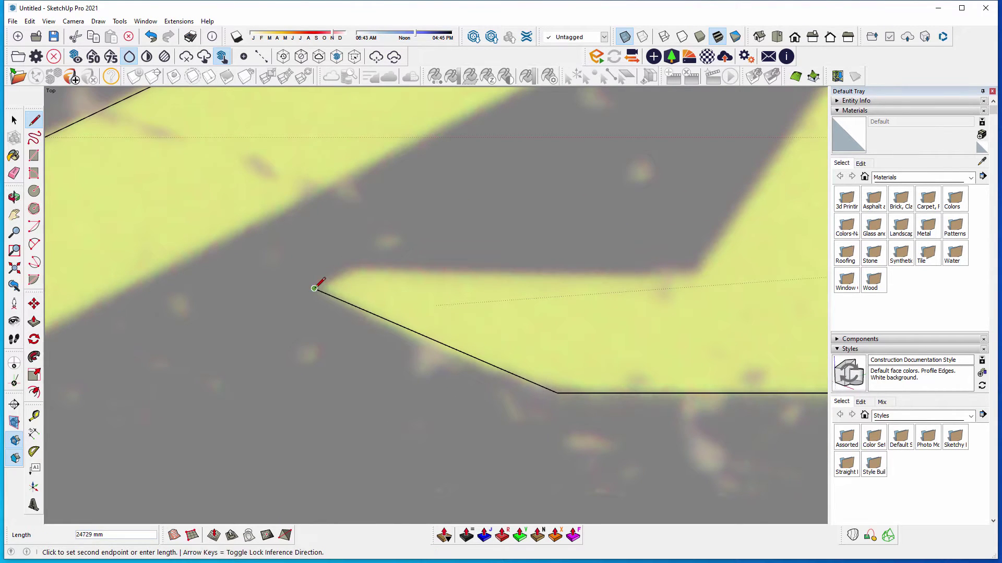
click(355, 266)
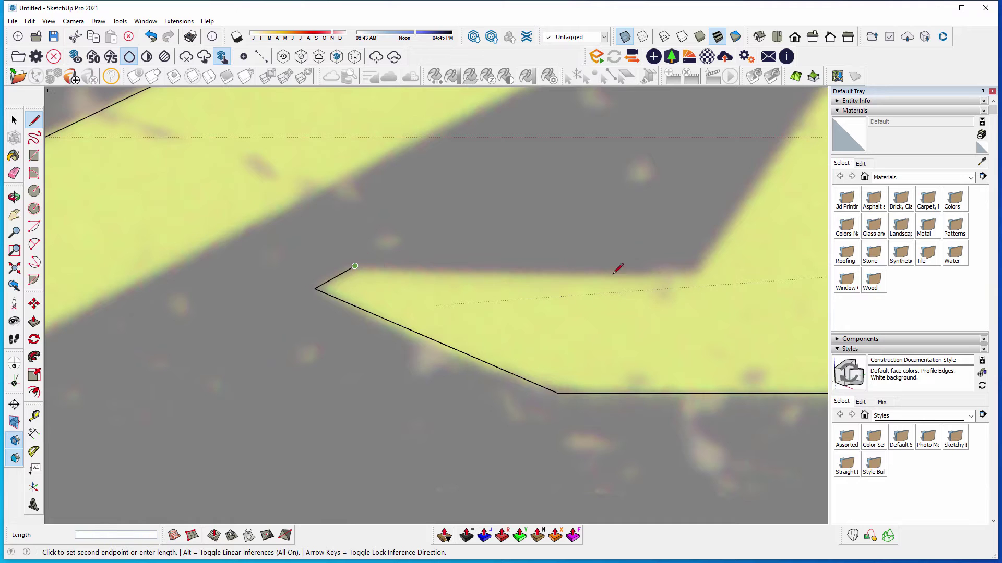
click(698, 266)
scroll(481, 380, up, 3)
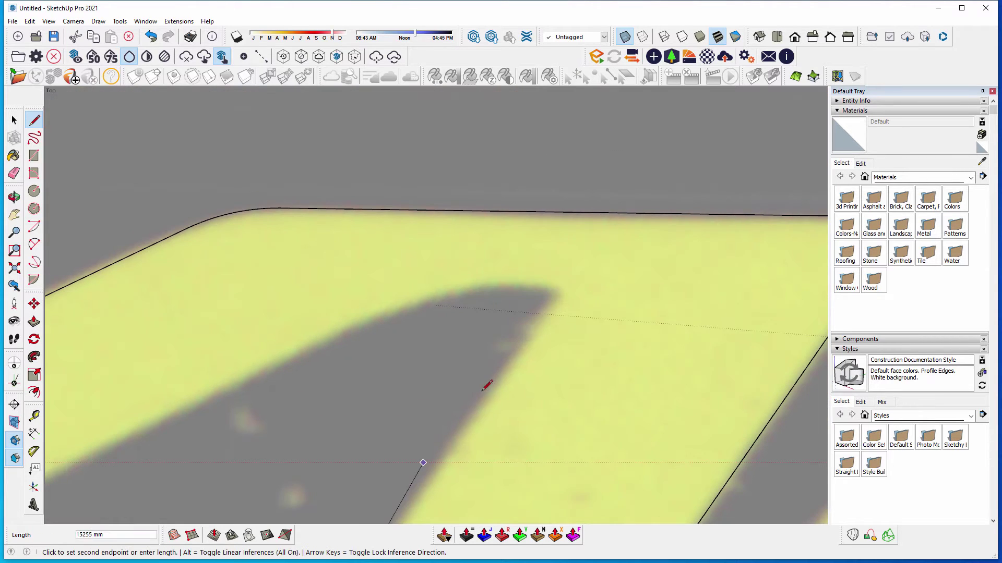
scroll(563, 286, up, 3)
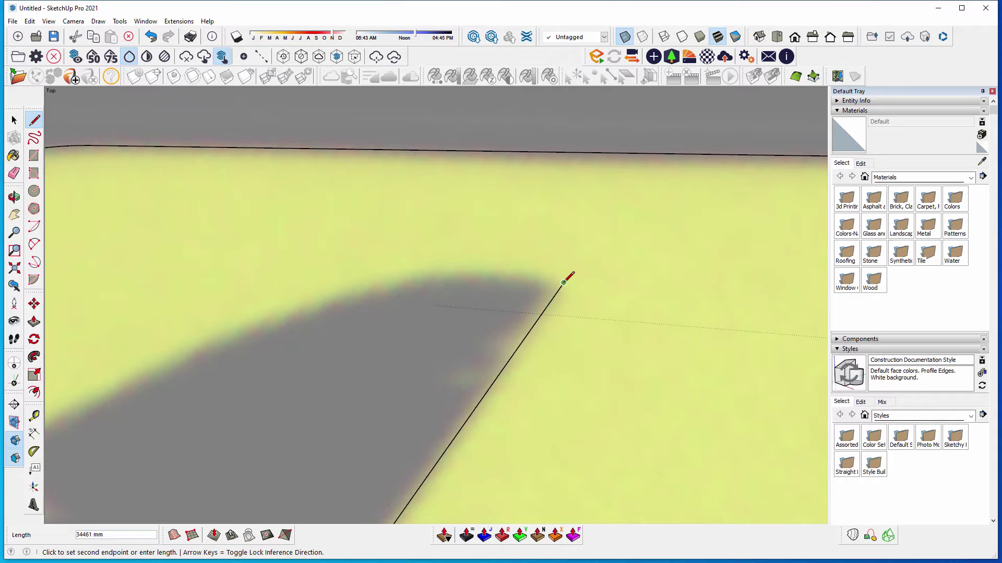
click(564, 283)
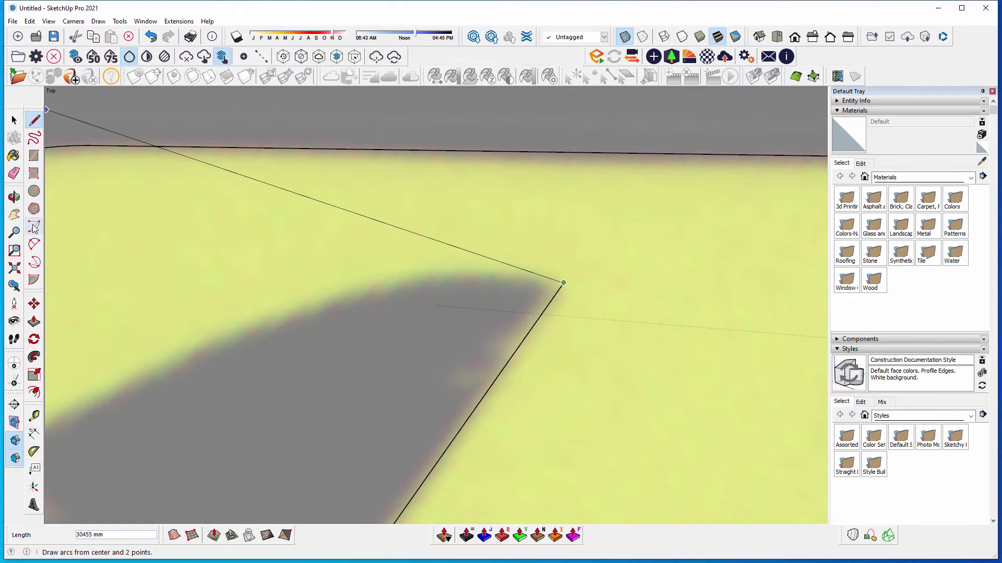
Curve the A's inner apex with a 2 Point Arc across the notch top.
click(34, 244)
click(564, 282)
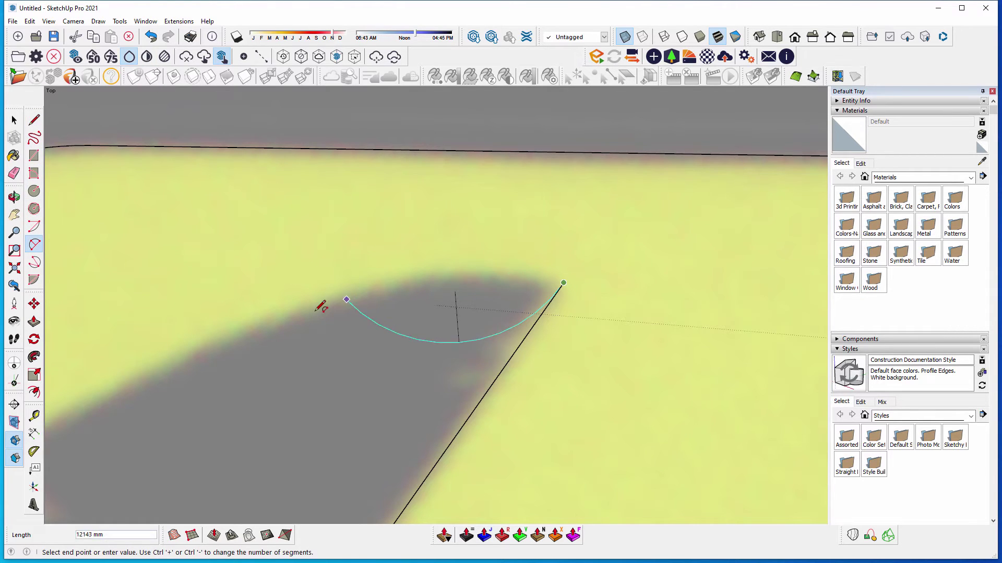
click(326, 303)
click(447, 269)
scroll(447, 268, down, 3)
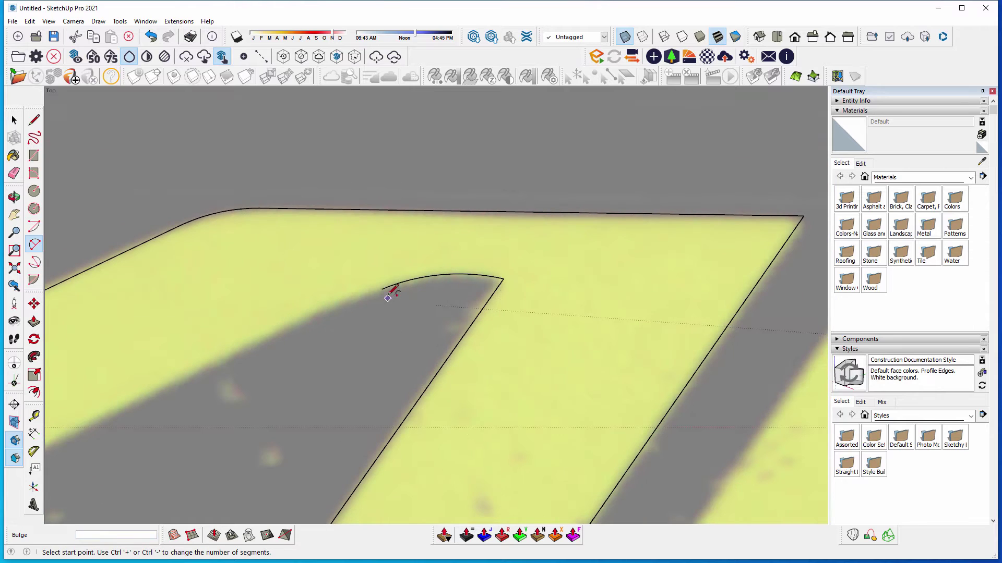
click(382, 288)
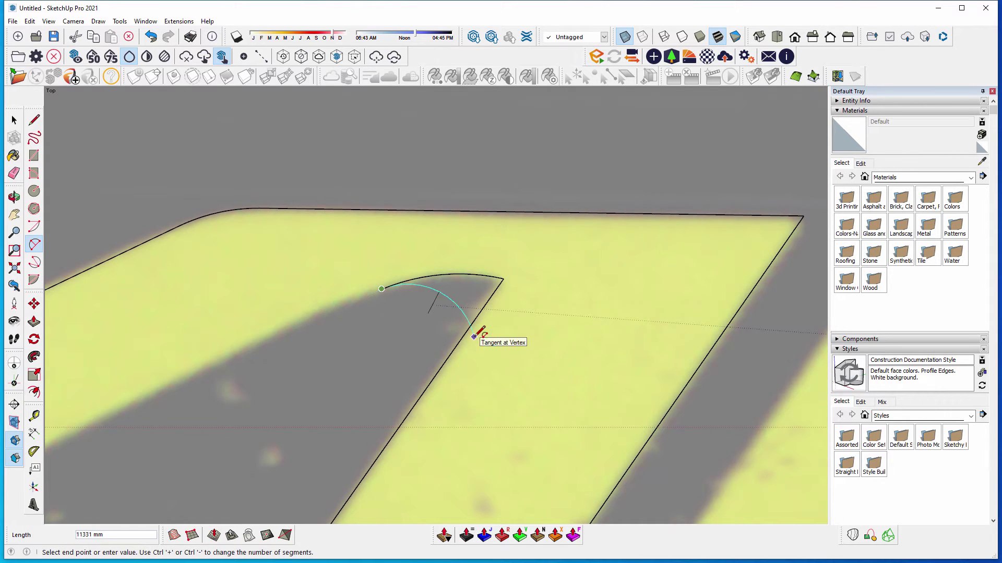
scroll(605, 260, down, 4)
Draw the left leg's inner edge from the arc and close the outline at the left tip.
click(34, 124)
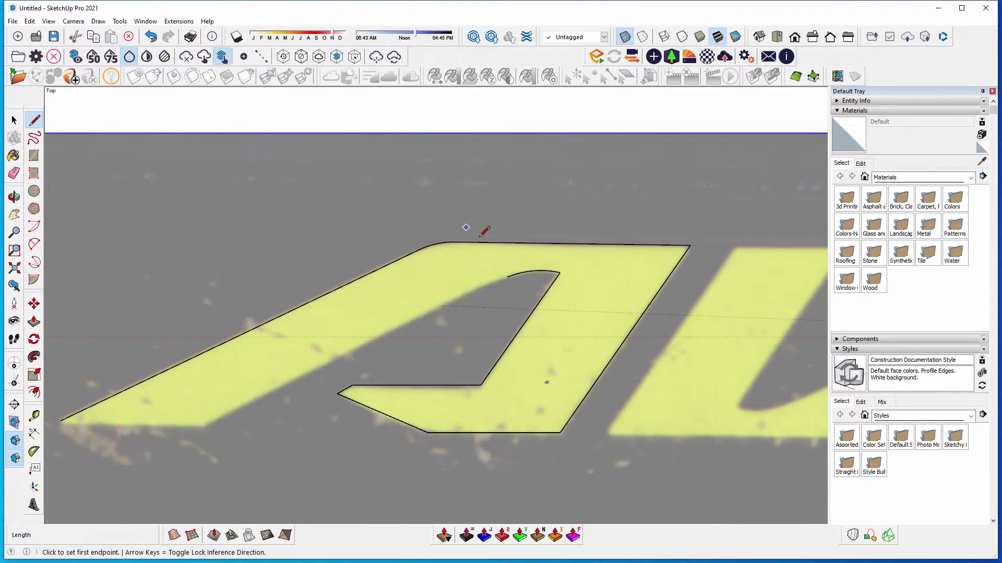
click(506, 278)
key(Escape)
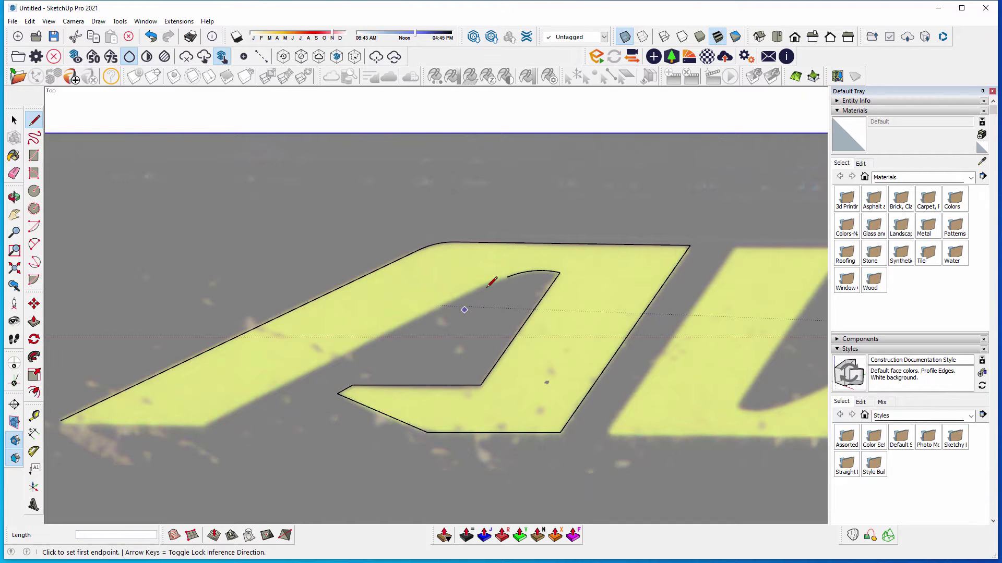
click(506, 276)
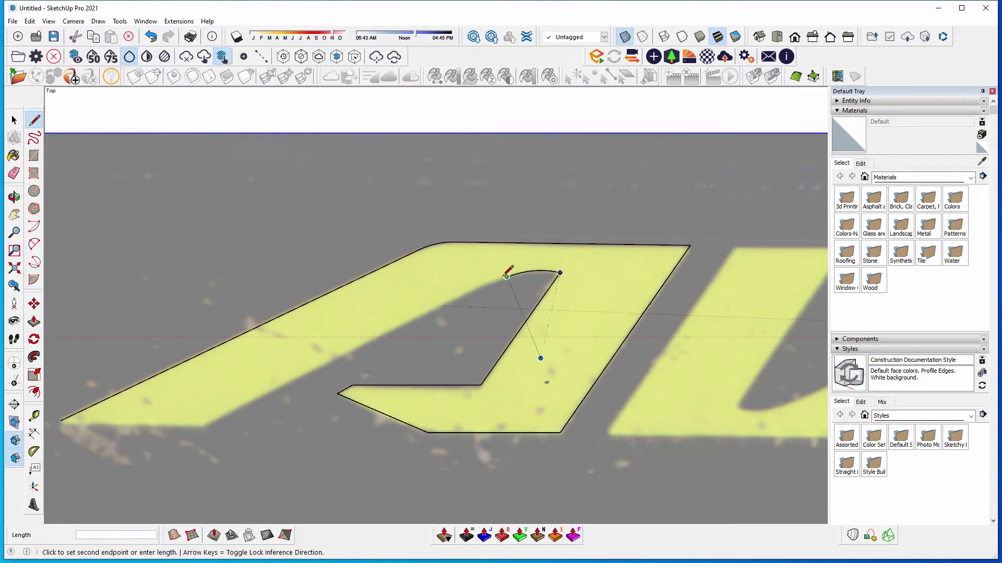
click(203, 426)
click(60, 420)
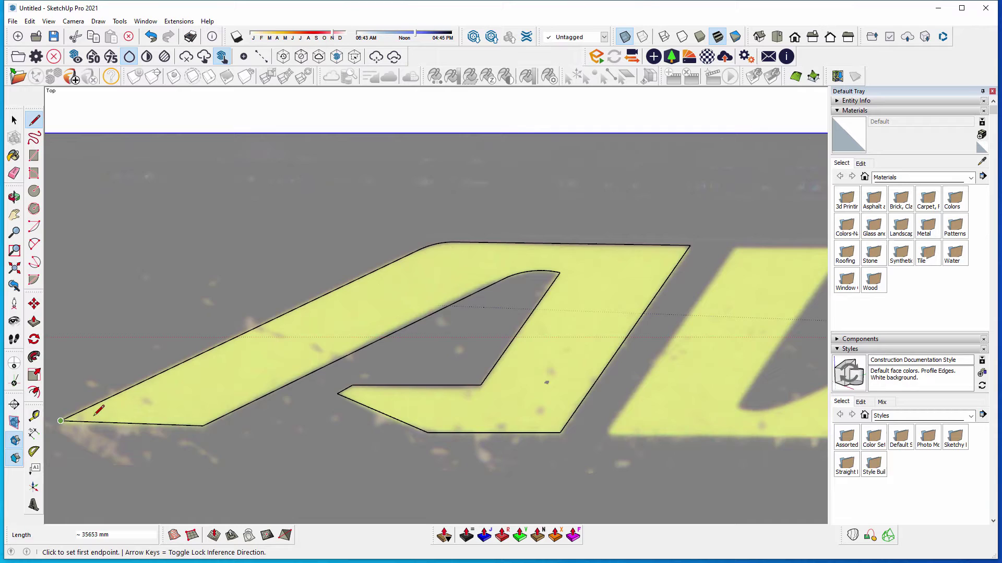
key(space)
scroll(385, 303, down, 4)
Erase the first A's face, keeping its outline edges, then select all the outline edges.
click(373, 298)
scroll(374, 297, down, 2)
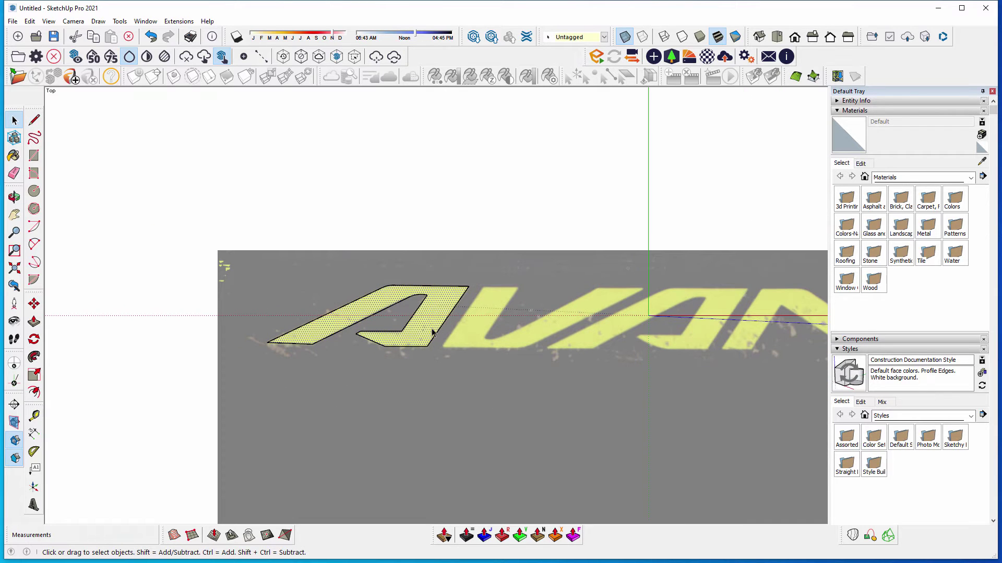
scroll(435, 318, up, 3)
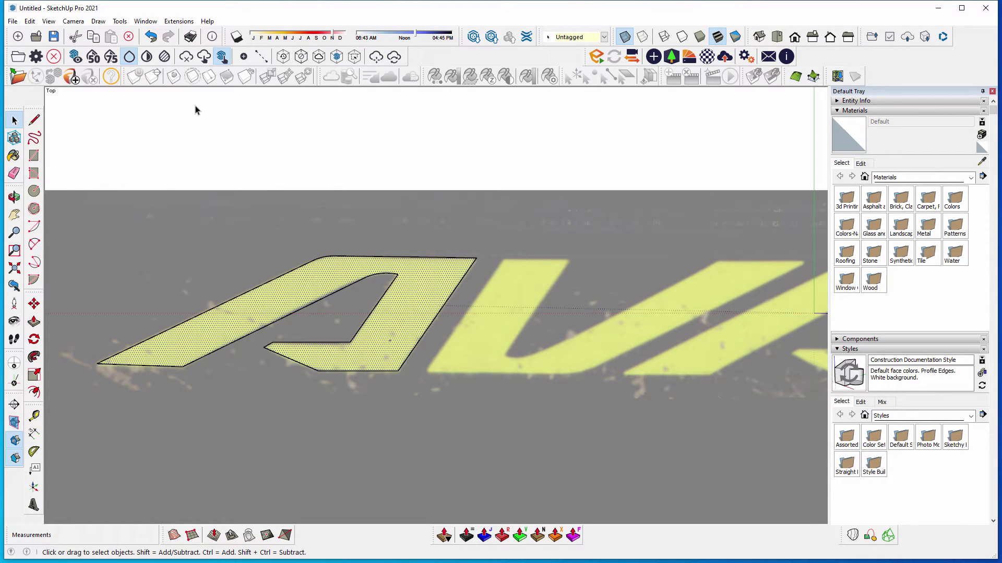
click(129, 36)
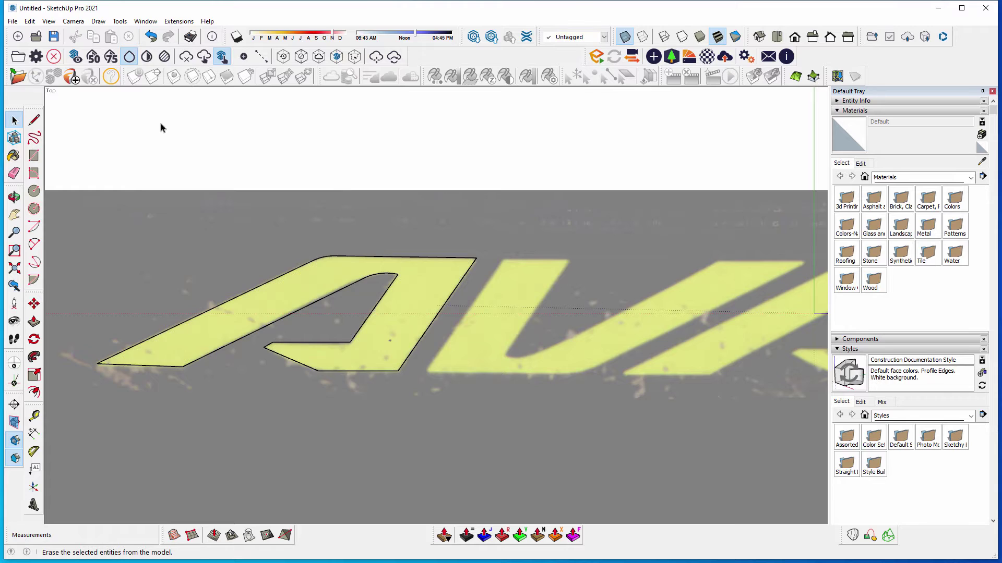
scroll(265, 276, down, 2)
key(ctrl+a)
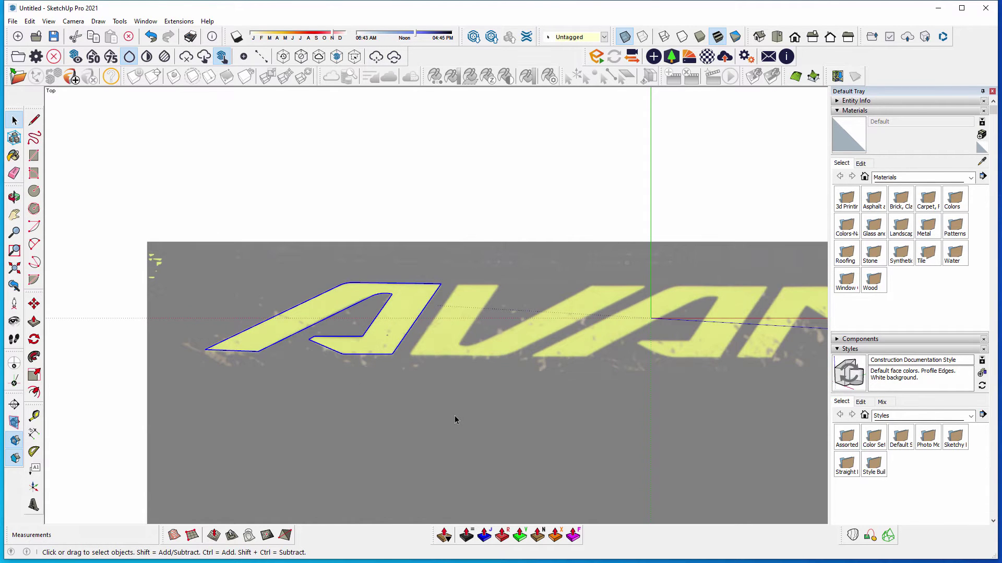
Move-copy the A outline from its left tip onto the second A's left tip.
click(33, 308)
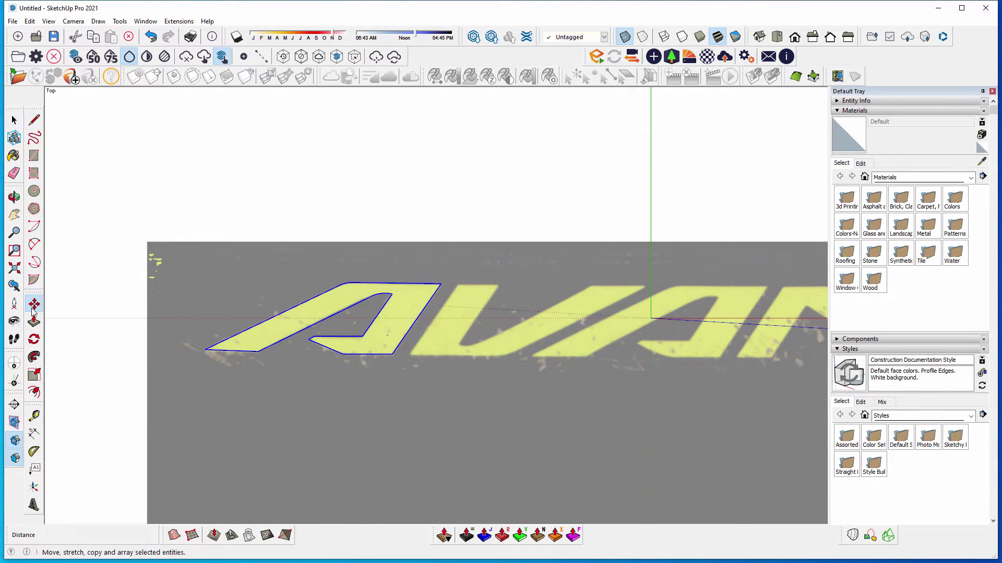
key(ctrl)
click(205, 351)
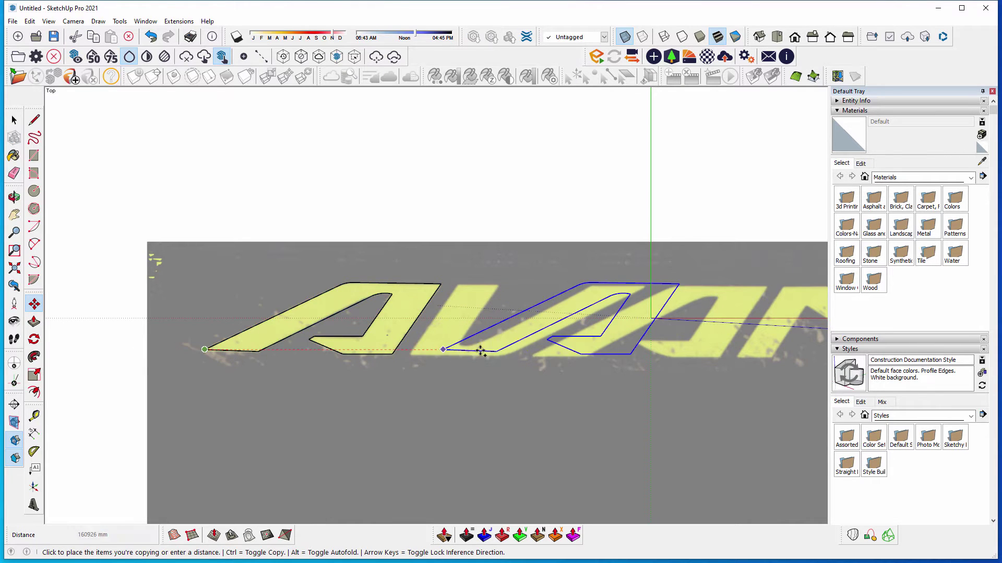
scroll(548, 347, up, 5)
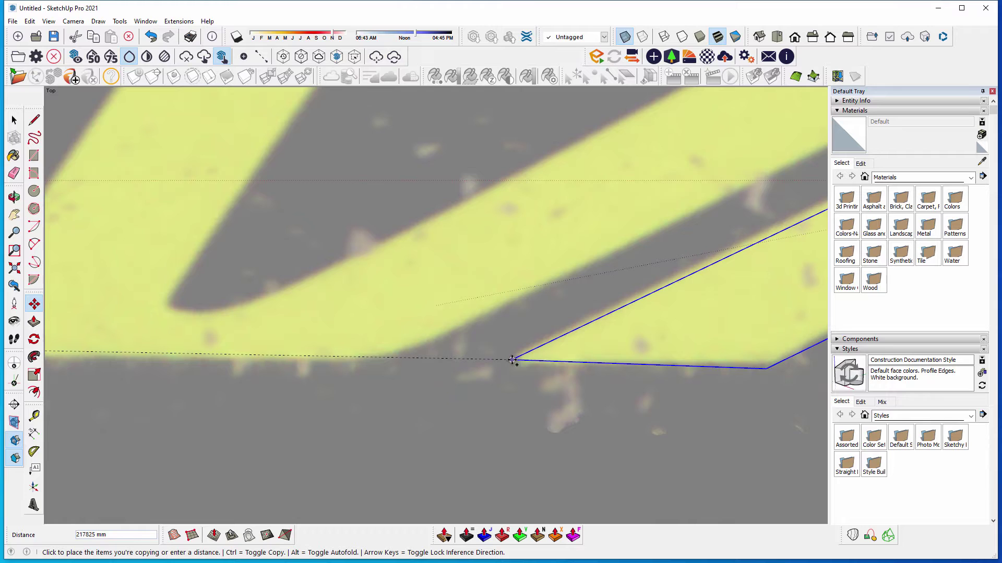
click(514, 354)
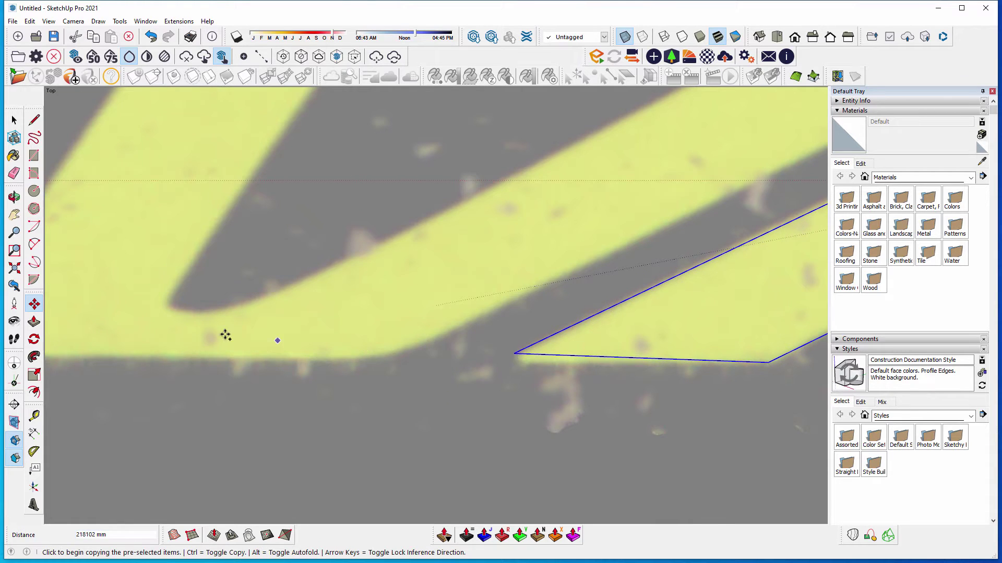
scroll(223, 336, down, 5)
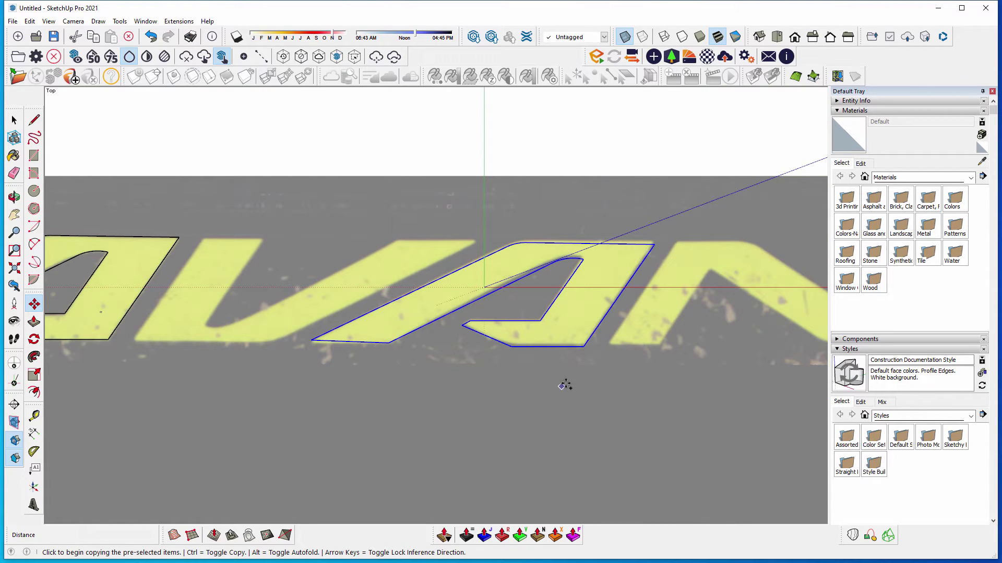
scroll(648, 252, up, 3)
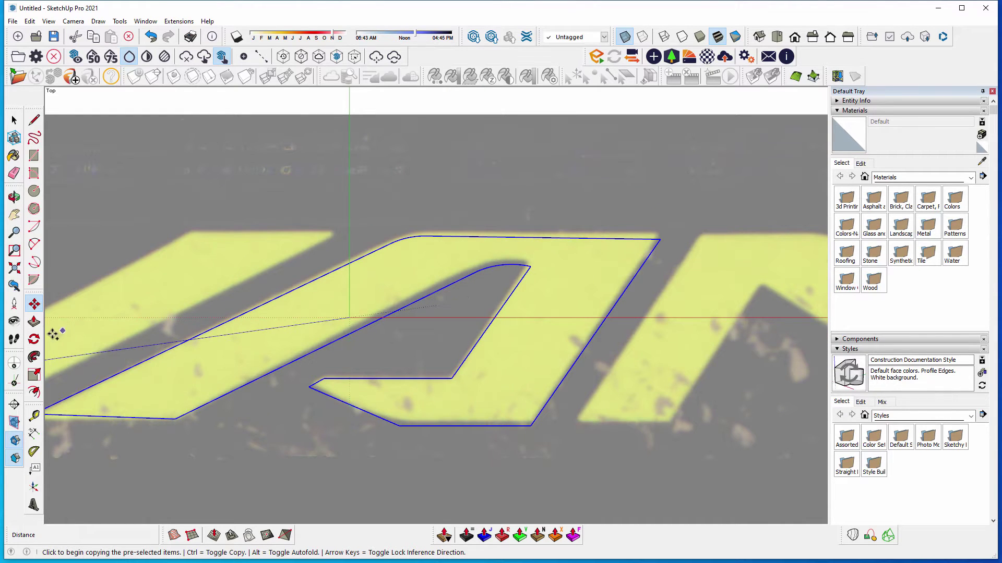
Scale the copied A slightly taller to the letter's top edge and adjust its width to match.
click(34, 374)
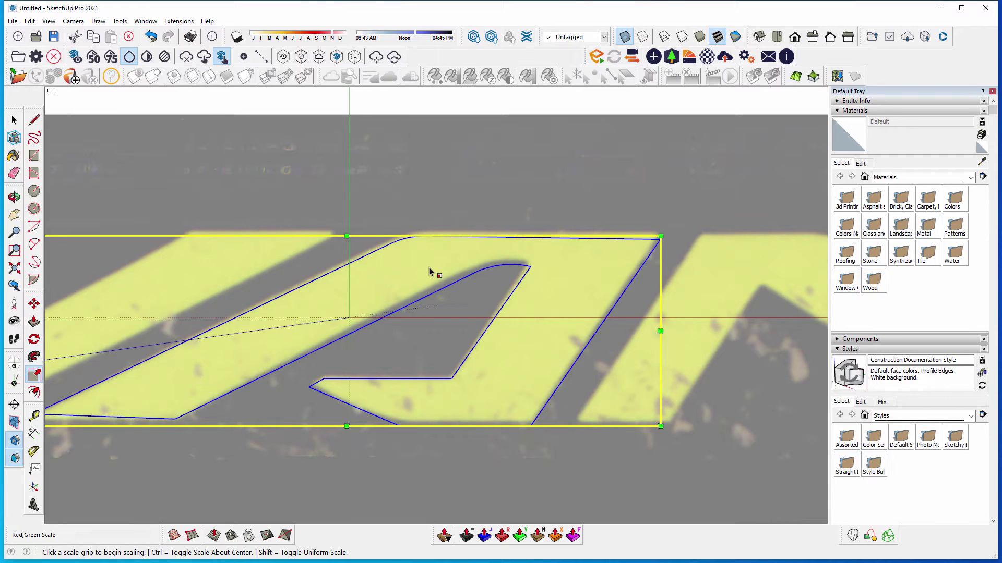
scroll(429, 271, down, 3)
scroll(426, 286, up, 5)
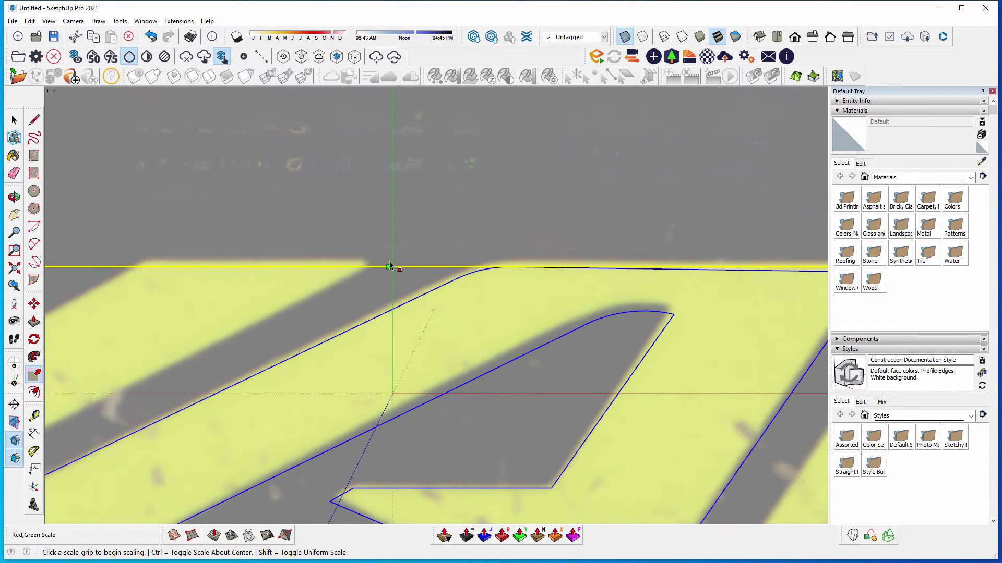
drag(388, 266, 389, 260)
click(386, 261)
scroll(489, 221, down, 4)
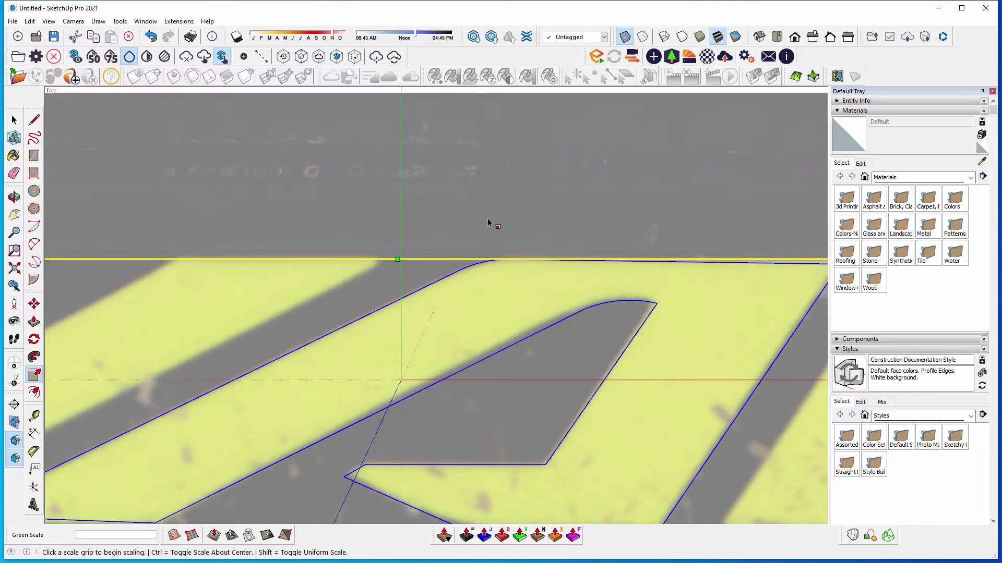
click(682, 321)
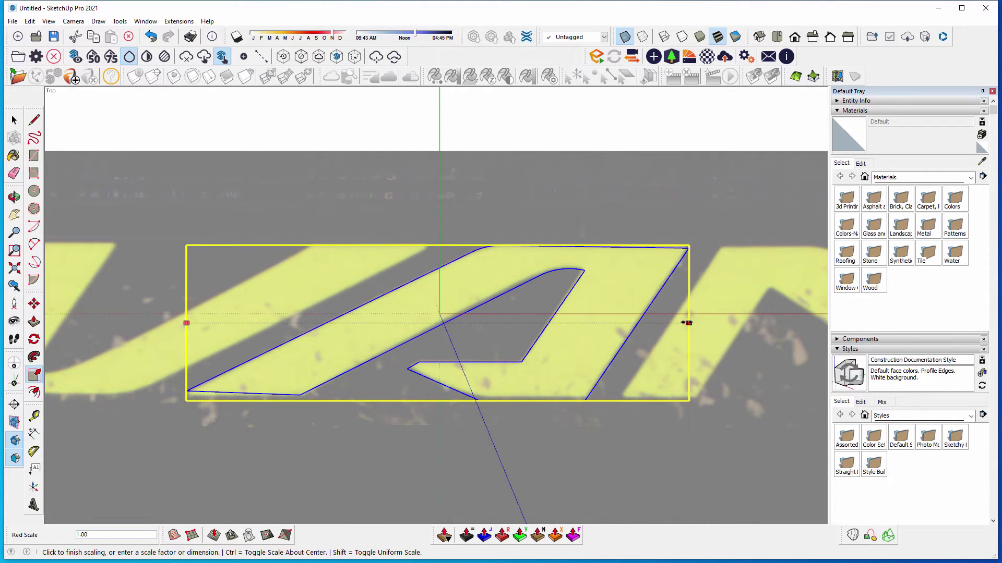
key(space)
scroll(517, 311, down, 5)
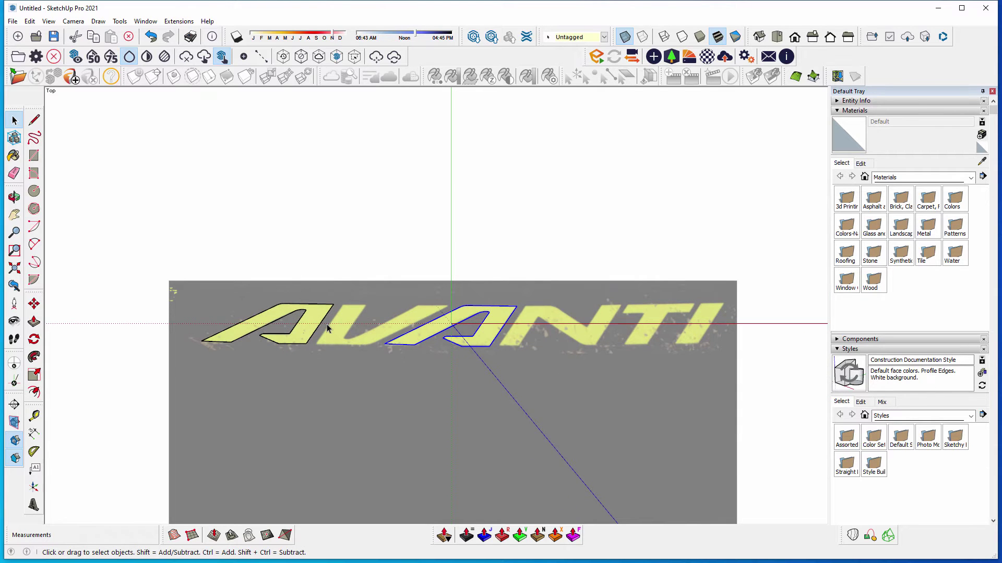
scroll(328, 327, up, 6)
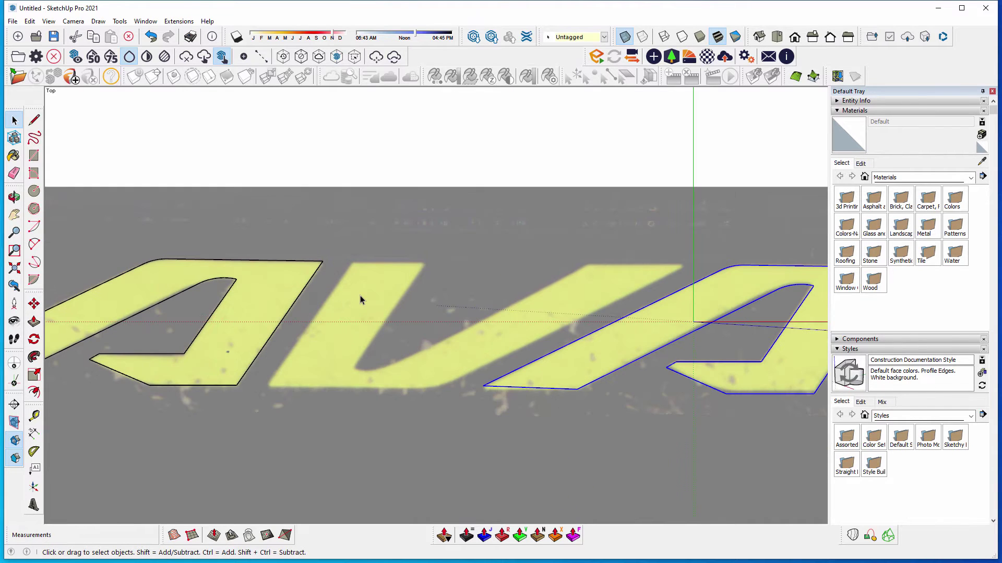
Trace the V's top edge and its right side down to the curve with straight lines.
key(l)
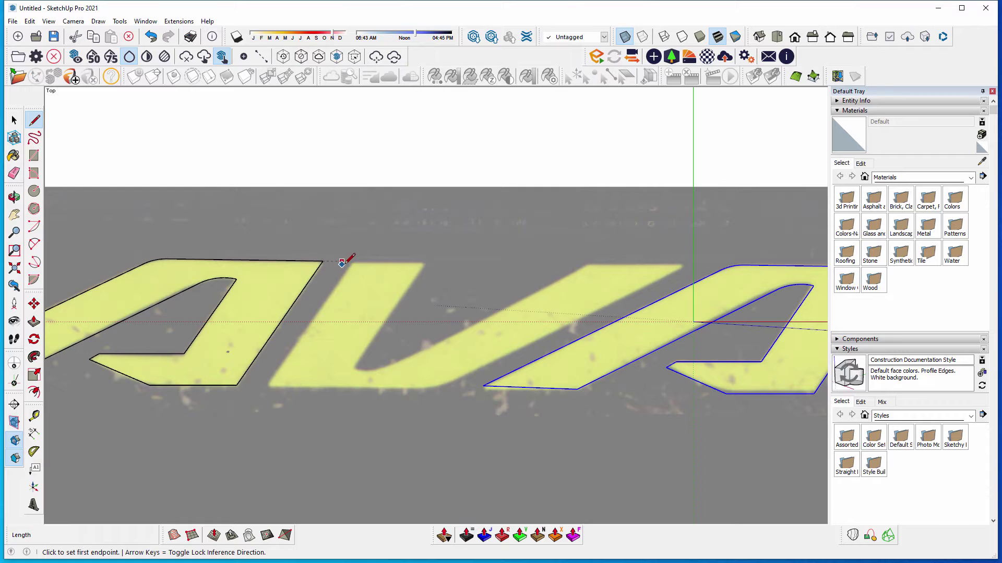
scroll(344, 261, up, 5)
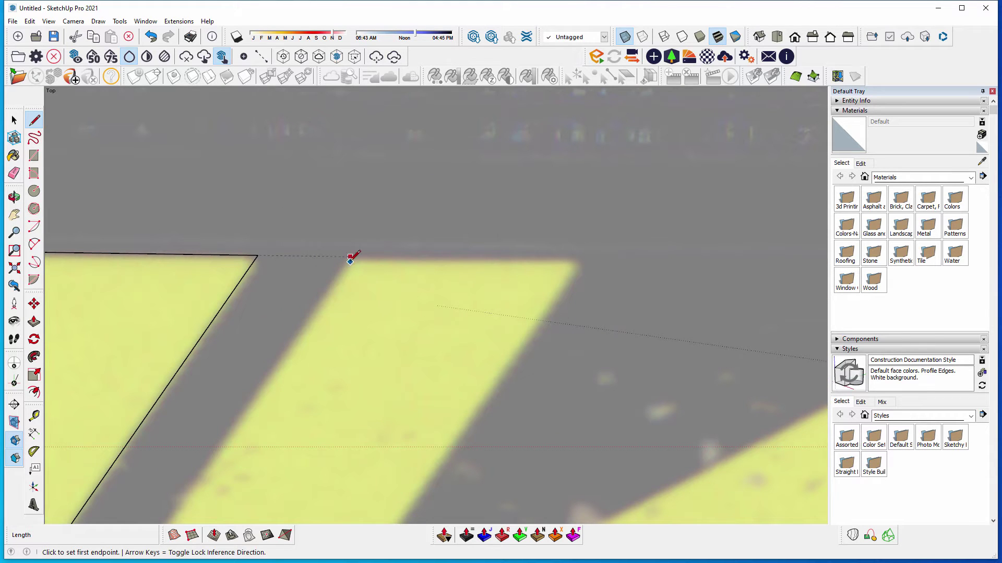
click(350, 259)
click(583, 257)
scroll(582, 256, down, 1)
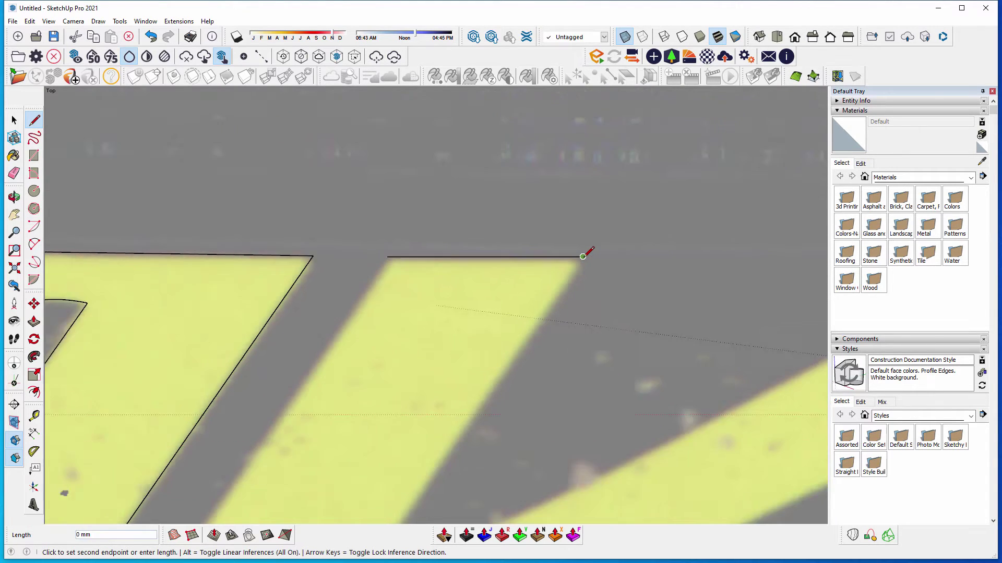
scroll(583, 256, down, 3)
scroll(479, 399, up, 6)
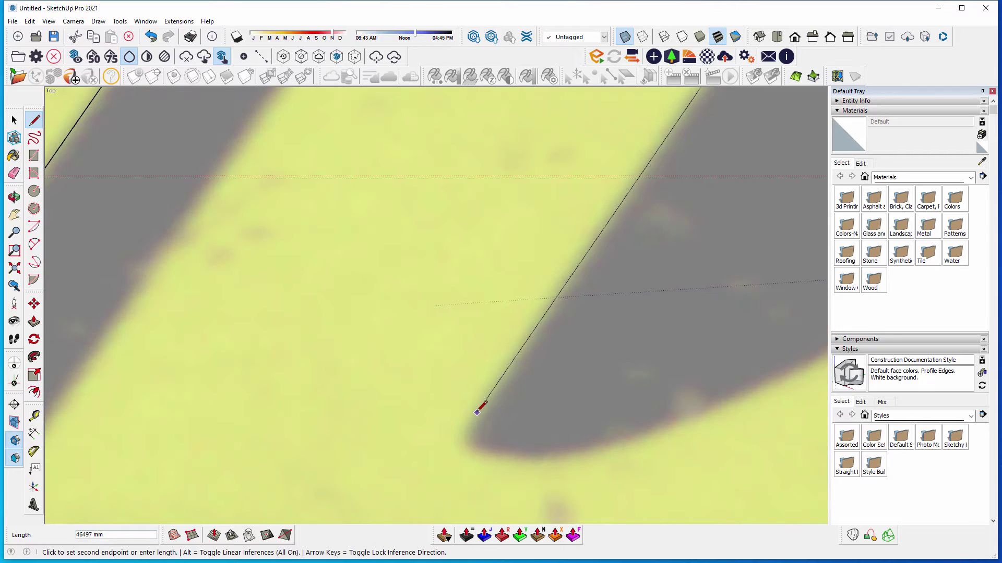
click(477, 412)
key(Escape)
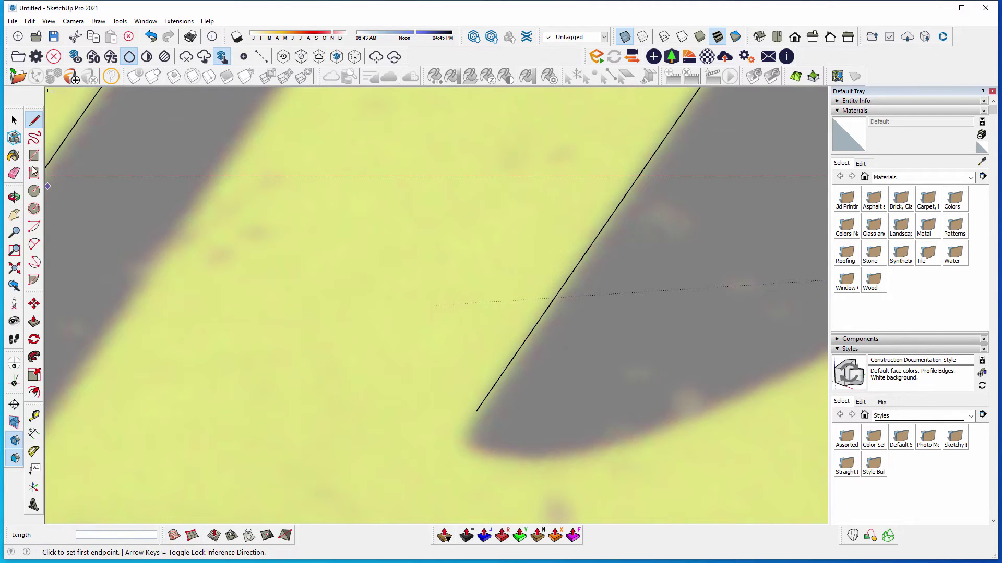
Draw two arcs tracing the tight bottom curve and the long curve along the V's bottom.
click(34, 249)
click(475, 411)
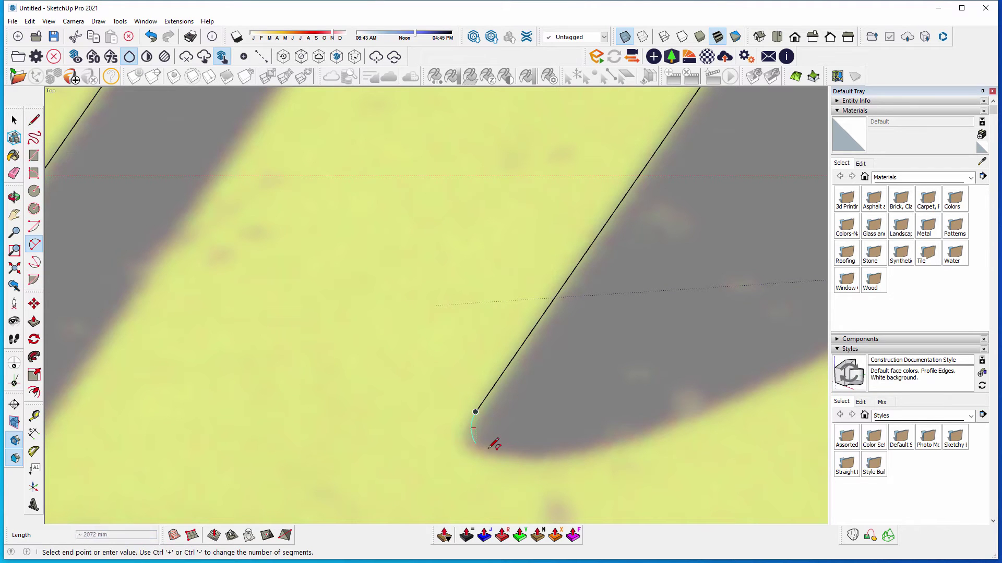
double_click(495, 453)
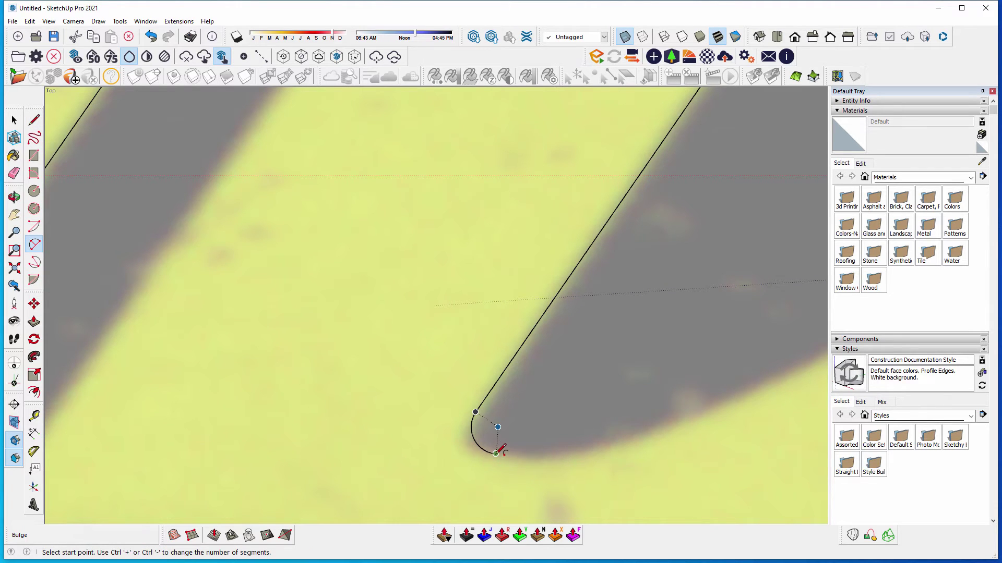
click(496, 453)
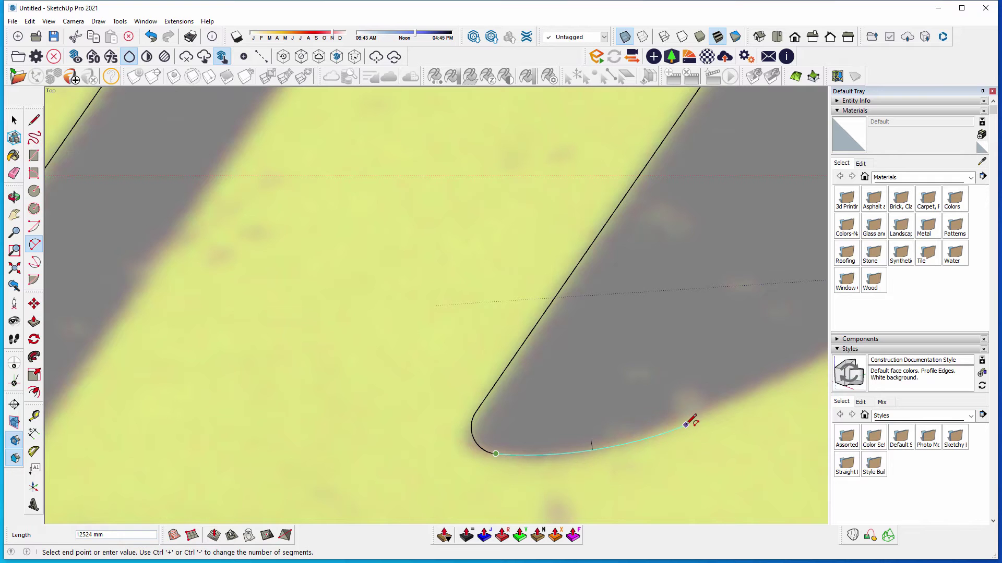
click(712, 409)
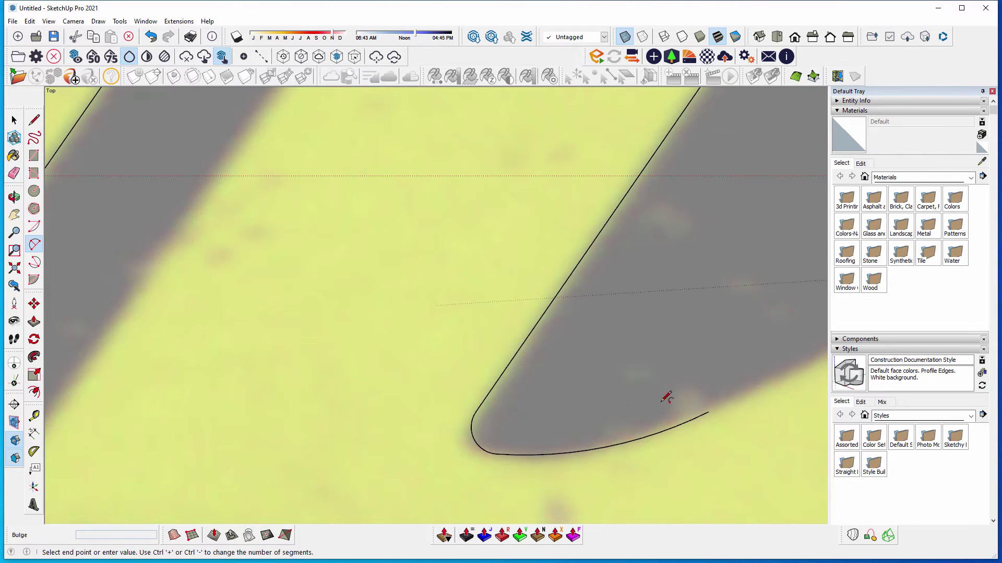
scroll(522, 386, down, 6)
Trace the inner edges from the arc's end up to the letter's top and the slanted corner.
click(33, 120)
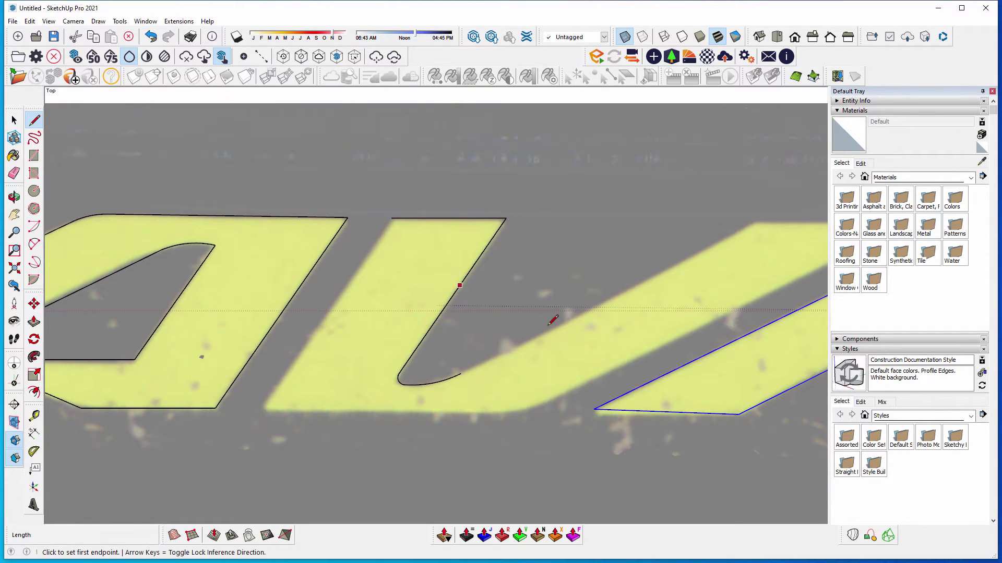
click(467, 369)
scroll(431, 306, up, 5)
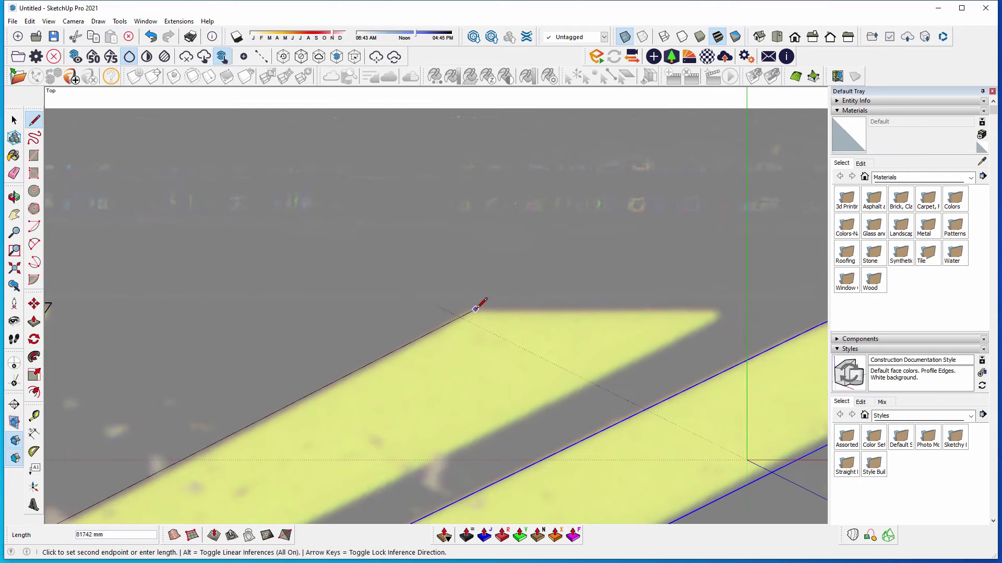
click(473, 308)
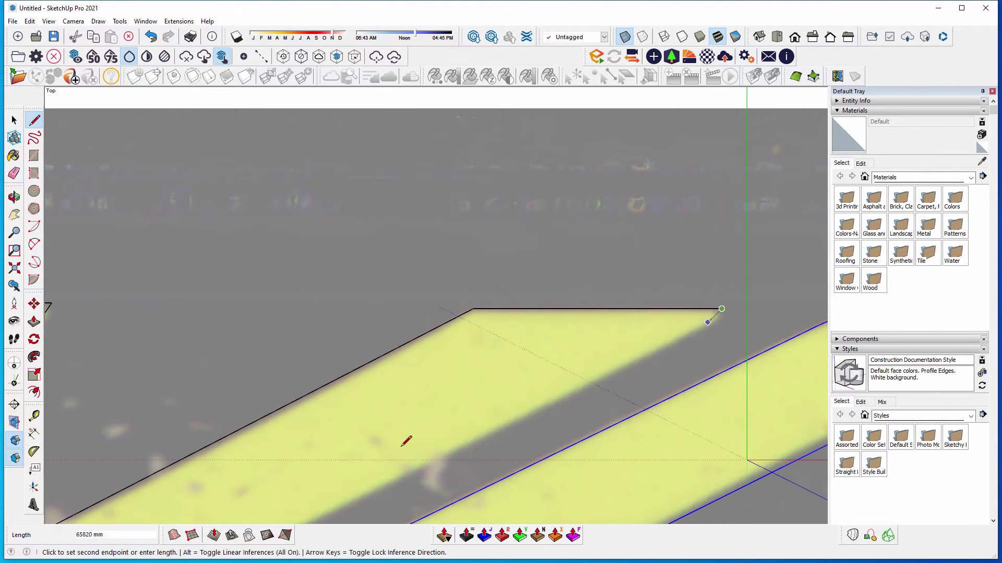
scroll(609, 335, down, 3)
scroll(562, 381, up, 4)
click(559, 379)
Round the inner corner with an arc and close the V's outline with a final edge.
key(a)
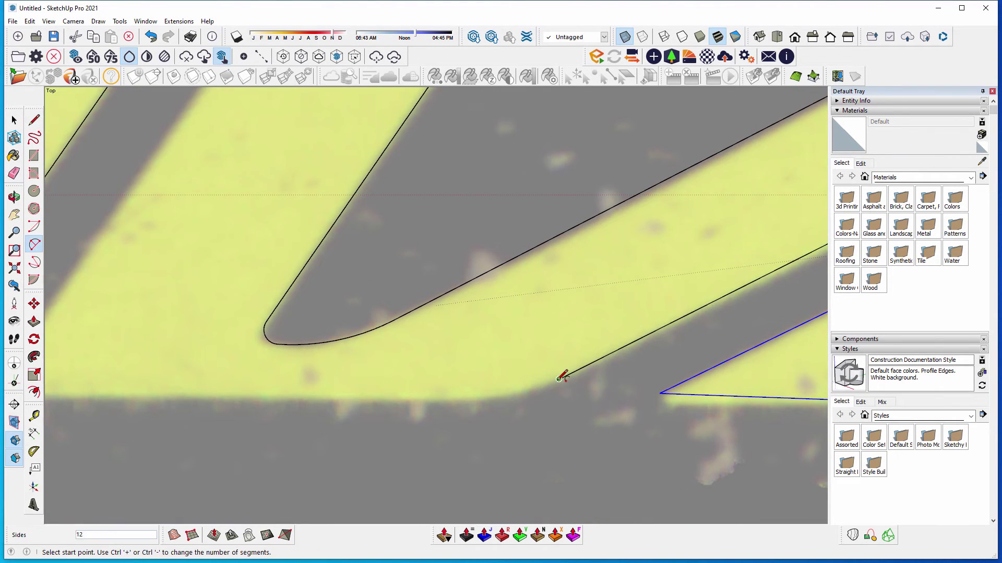
click(559, 380)
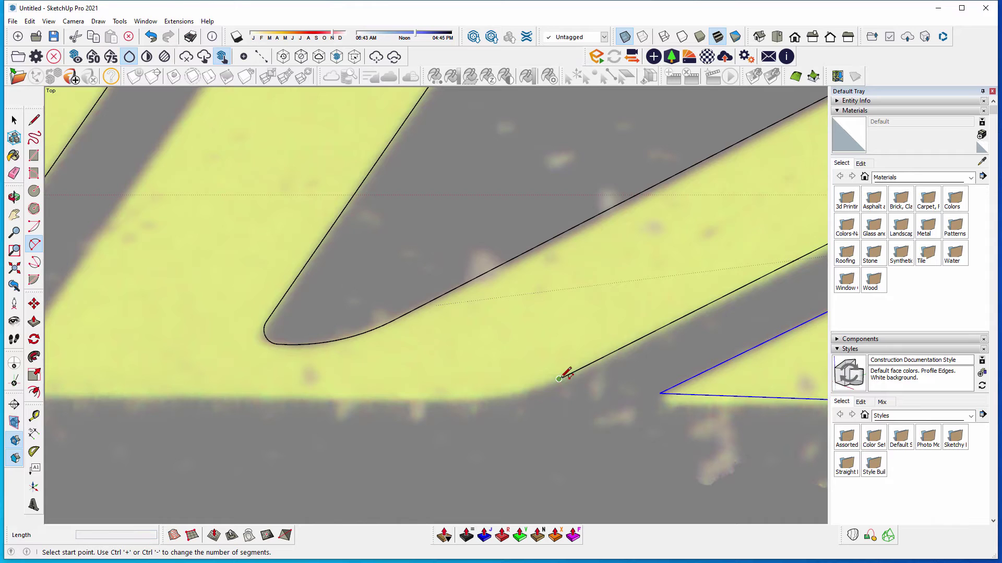
double_click(494, 397)
key(l)
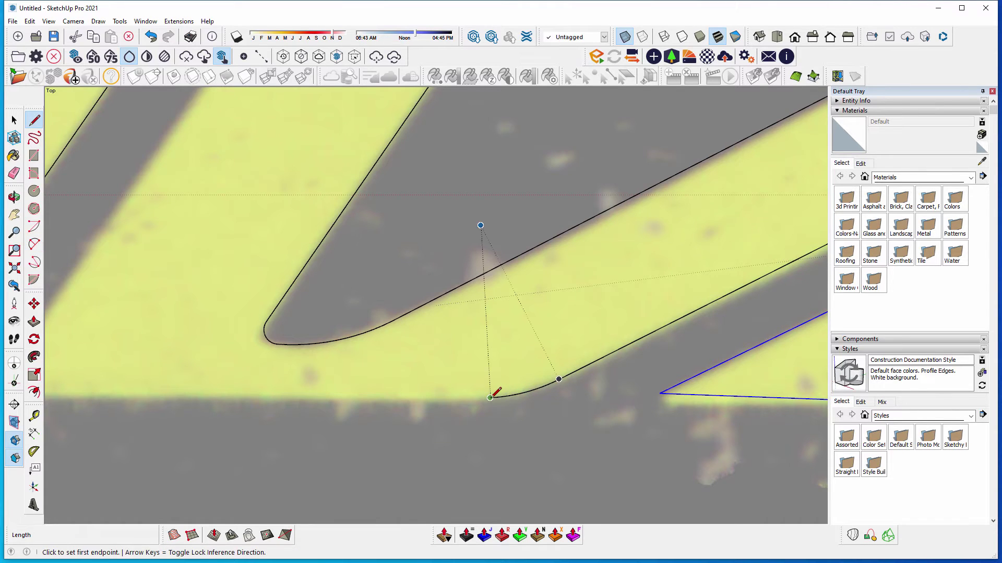
click(489, 398)
mouse_move(489, 398)
shift+middle_down()
mouse_move(394, 420)
mouse_move(409, 463)
shift+middle_up()
scroll(409, 462, down, 2)
click(496, 300)
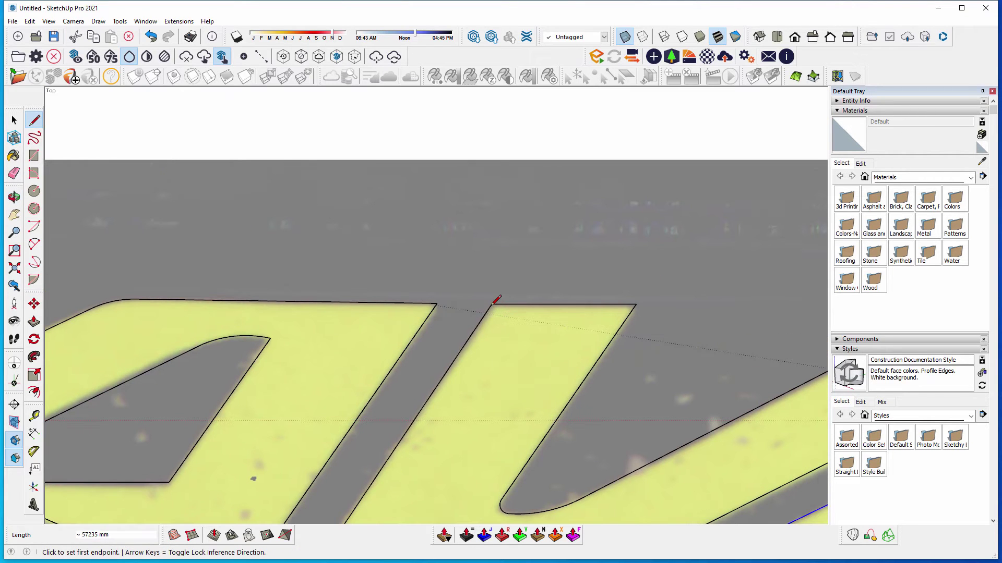
scroll(496, 301, down, 3)
key(space)
middle_drag(342, 251, 401, 313)
scroll(271, 301, down, 2)
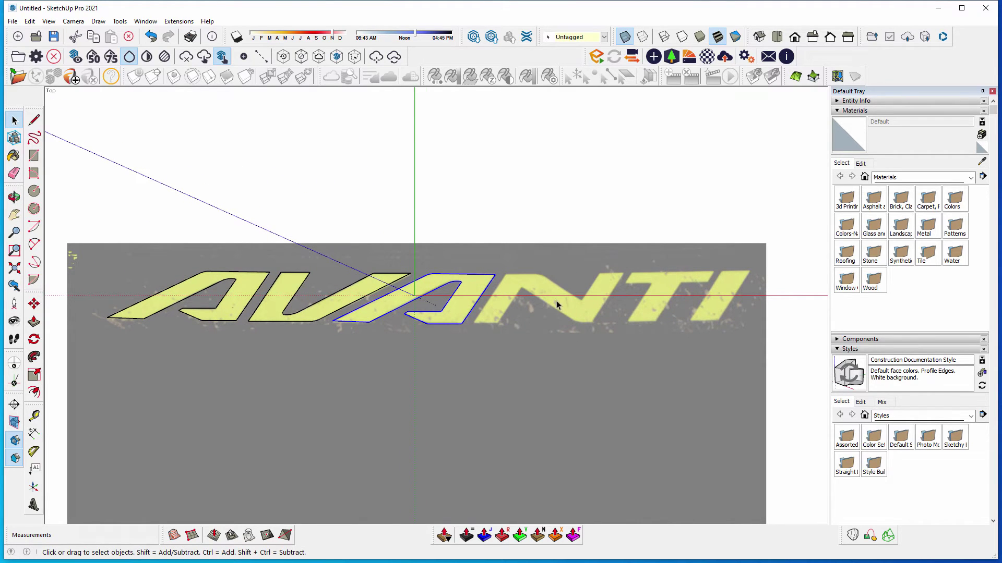
Trace the N's slanted sides, diagonal, top edge and bottom edge with straight lines.
key(l)
scroll(521, 298, up, 2)
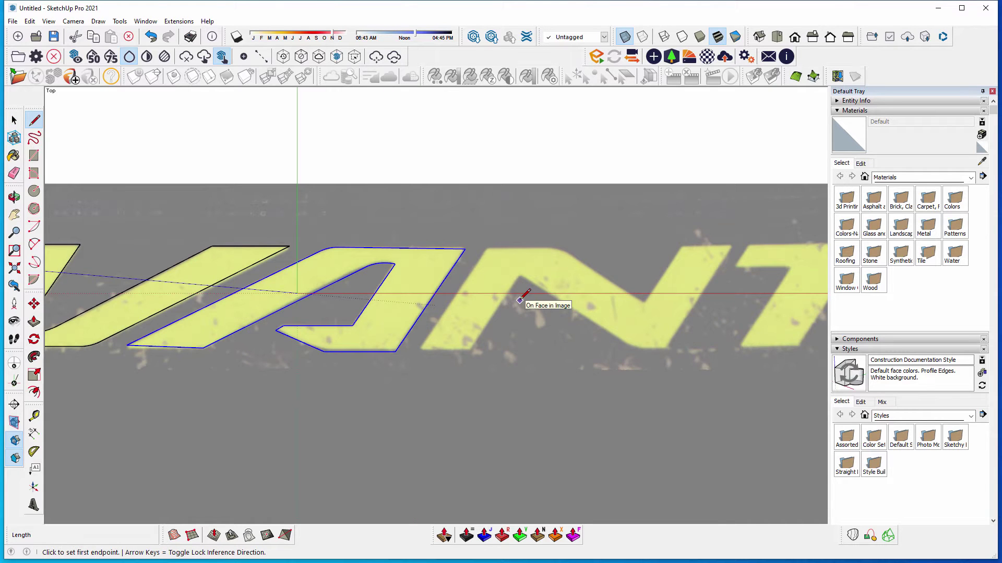
scroll(522, 297, up, 5)
click(325, 418)
scroll(463, 216, up, 3)
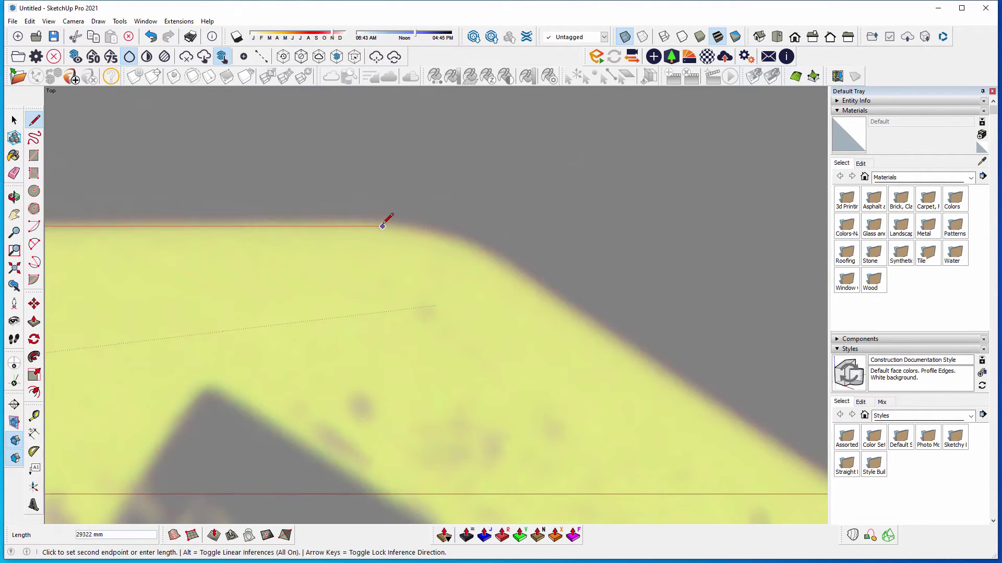
click(382, 226)
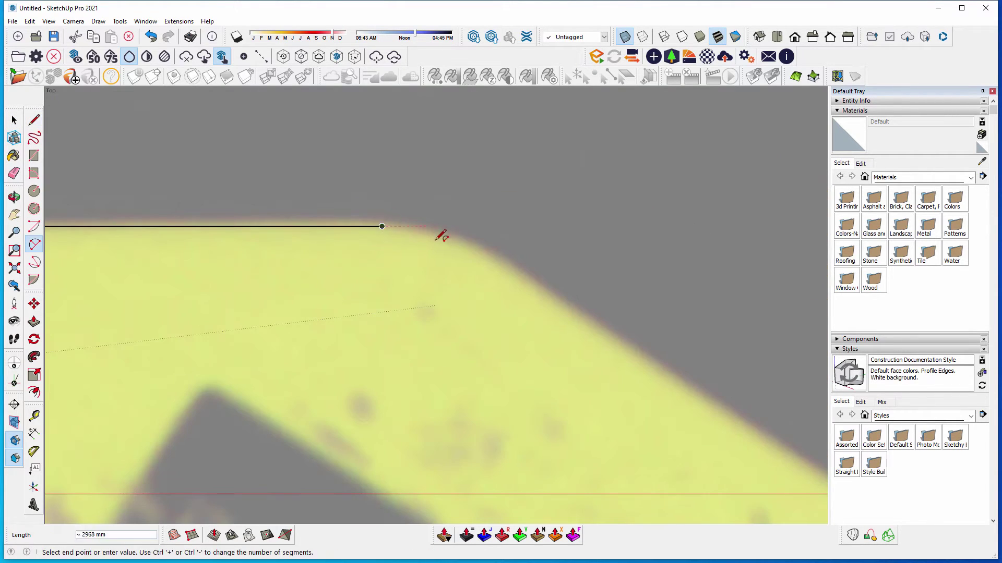
click(519, 277)
scroll(609, 358, down, 3)
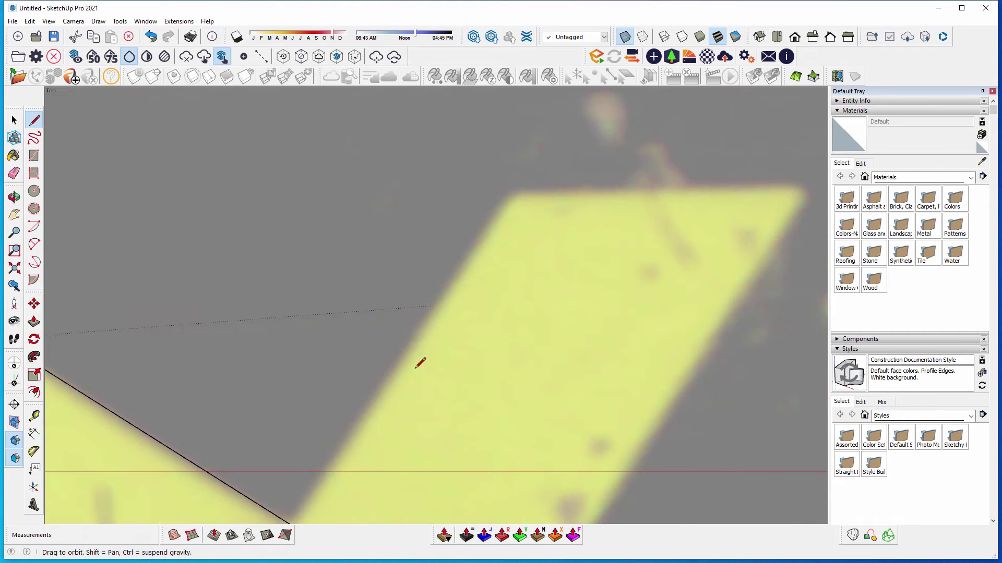
click(510, 198)
scroll(809, 174, up, 2)
click(806, 183)
scroll(730, 186, down, 2)
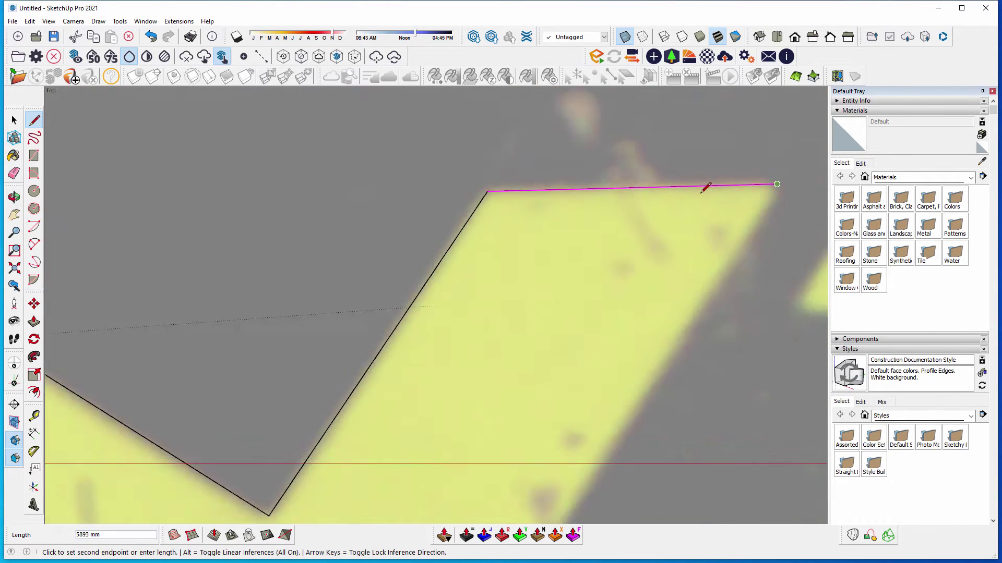
scroll(706, 186, down, 2)
scroll(532, 487, up, 2)
click(541, 483)
click(412, 482)
Add the N's rounded bottom corner as a two-point arc and close its outline.
key(a)
click(413, 482)
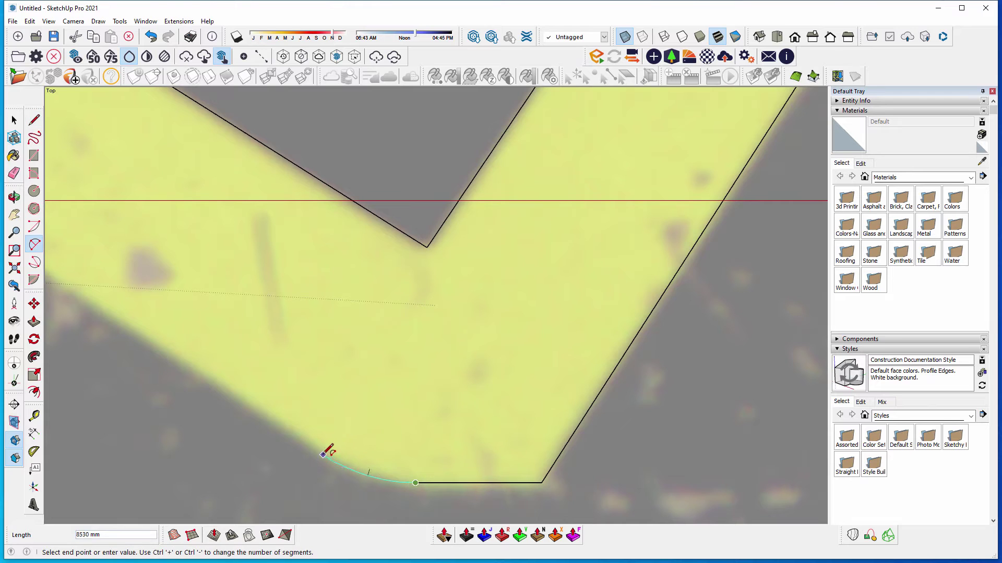
click(327, 452)
click(332, 447)
key(l)
scroll(463, 380, down, 3)
click(463, 381)
scroll(351, 284, up, 4)
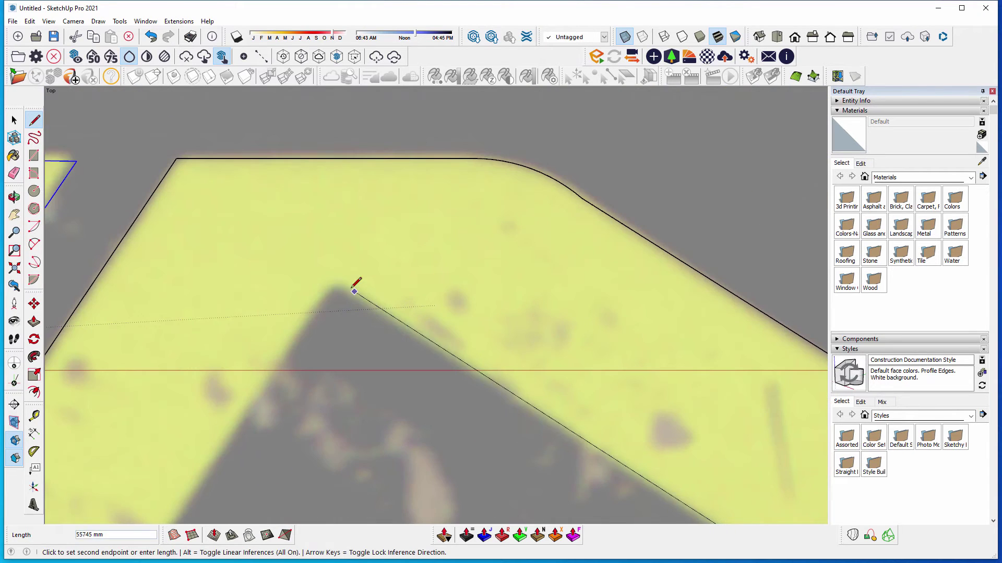
shift+middle_drag(351, 284, 253, 395)
scroll(253, 396, down, 3)
click(324, 436)
click(89, 432)
scroll(189, 402, down, 2)
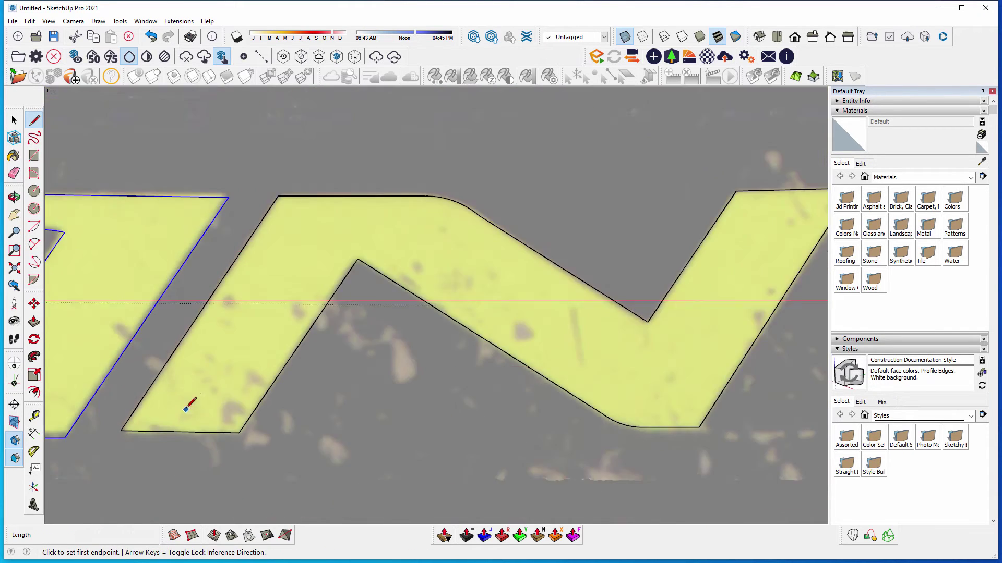
scroll(391, 374, down, 2)
scroll(324, 420, up, 4)
Trace the T's closed outline around its arm corners and slanted stem.
click(328, 421)
scroll(327, 421, up, 3)
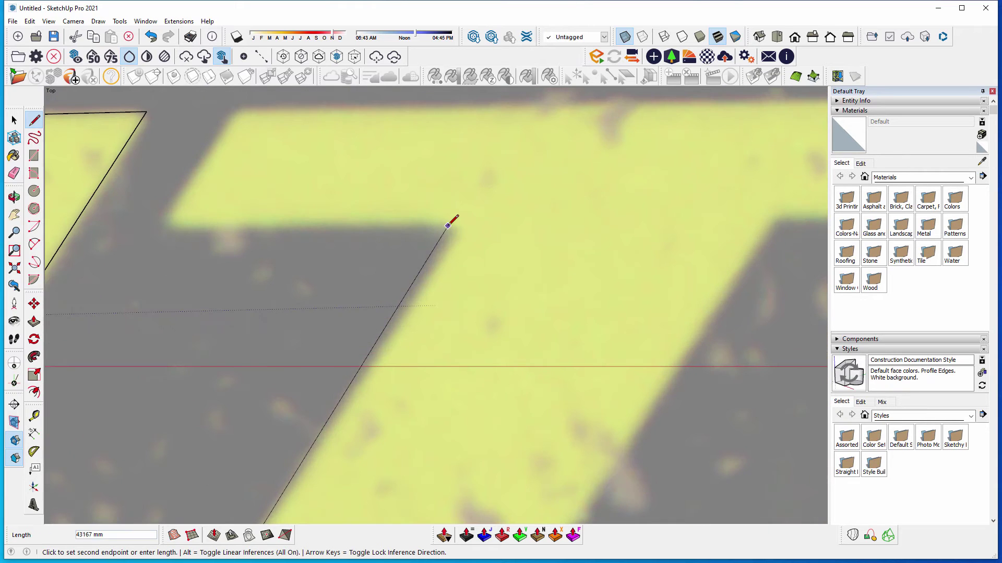
click(459, 223)
click(166, 224)
click(235, 108)
scroll(626, 190, up, 3)
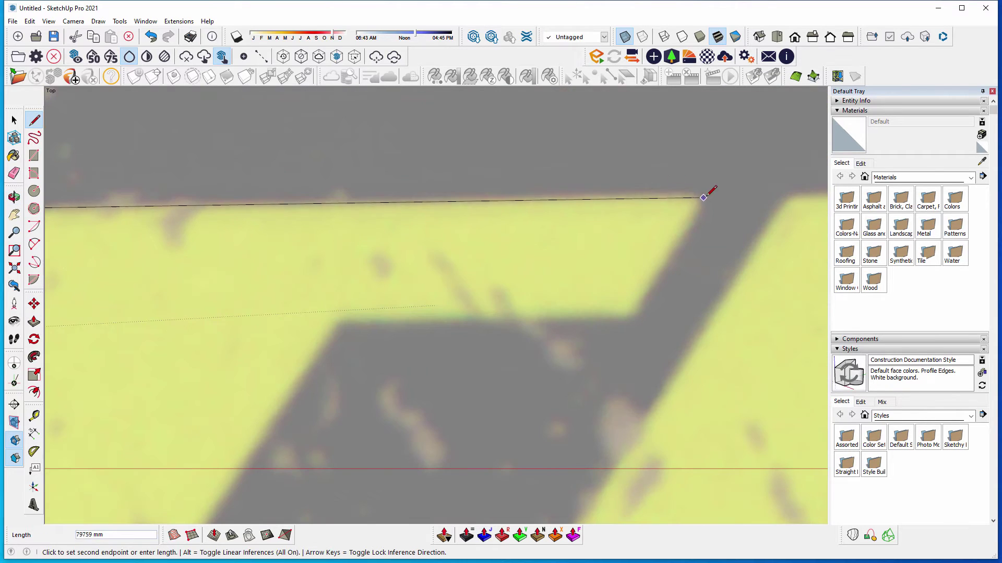
click(704, 194)
click(629, 320)
click(340, 320)
scroll(345, 366, down, 3)
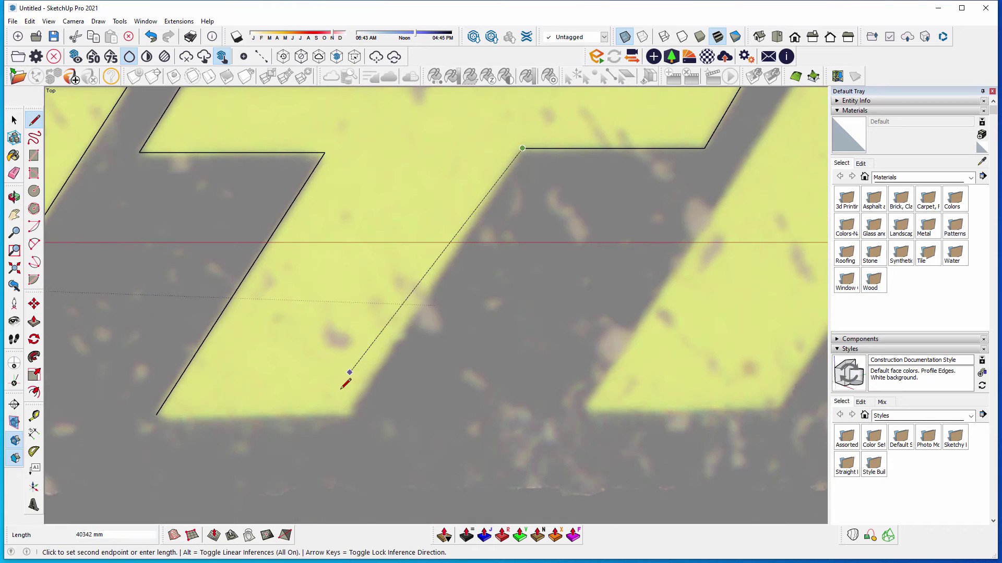
click(351, 413)
click(157, 416)
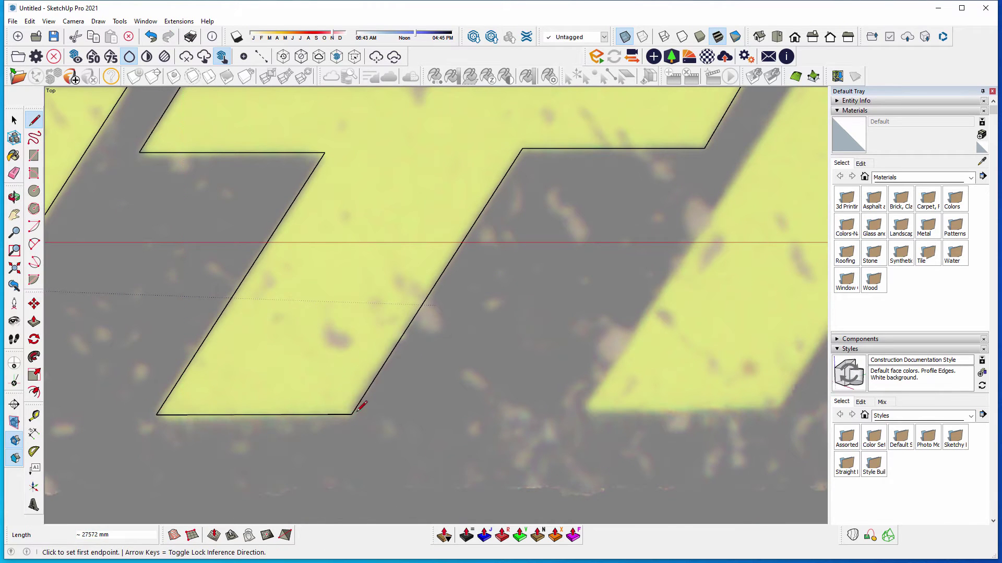
scroll(366, 405, down, 2)
scroll(469, 406, up, 2)
Trace the I's closed four-edge outline and return to the Select tool.
click(463, 409)
scroll(463, 409, up, 2)
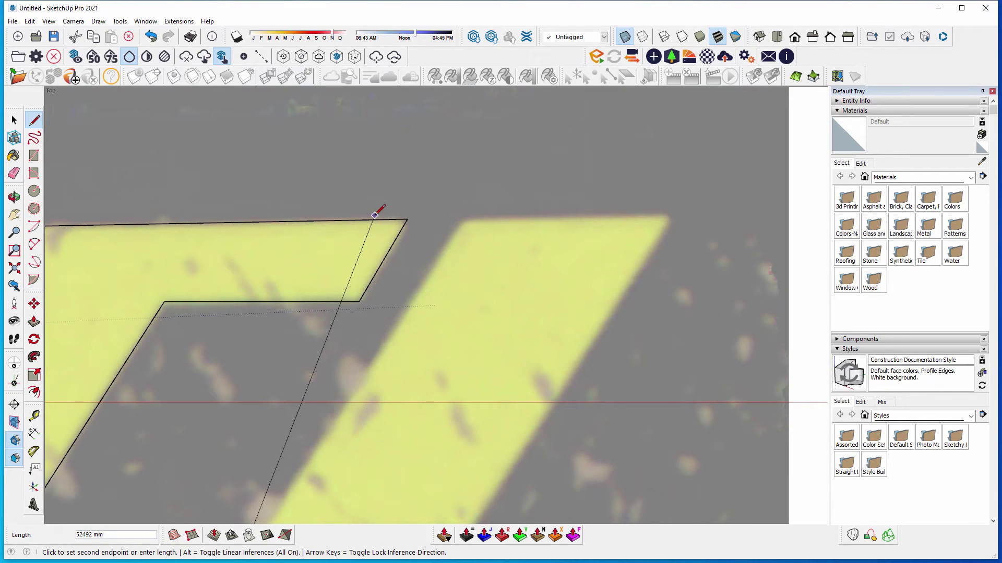
click(466, 218)
click(667, 215)
scroll(665, 217, down, 2)
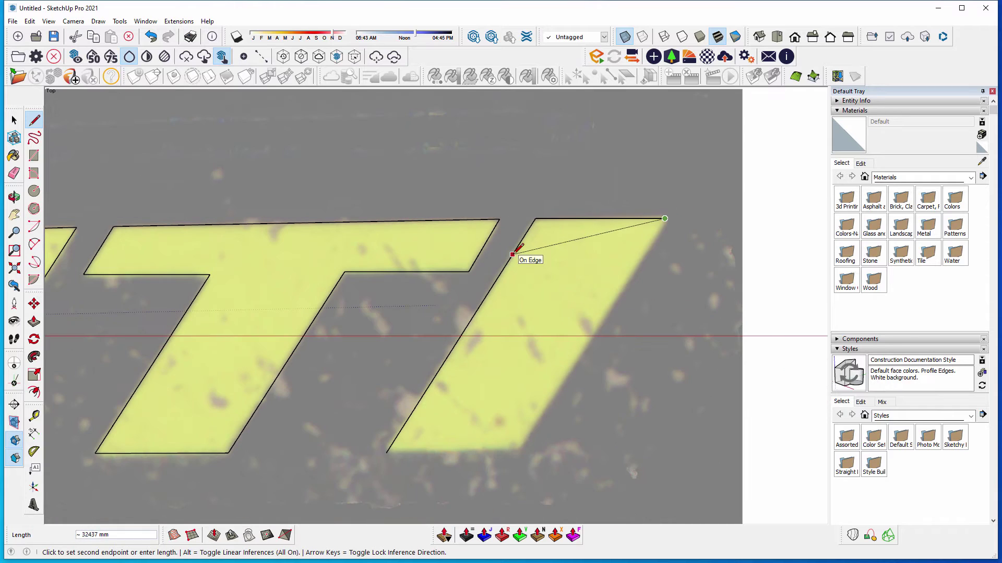
click(517, 453)
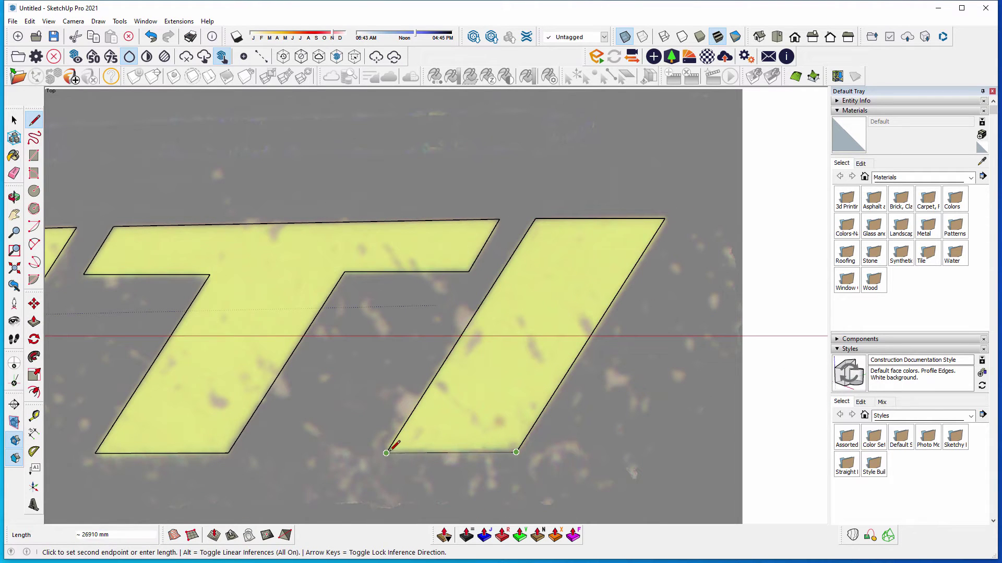
click(363, 452)
key(space)
scroll(628, 339, down, 4)
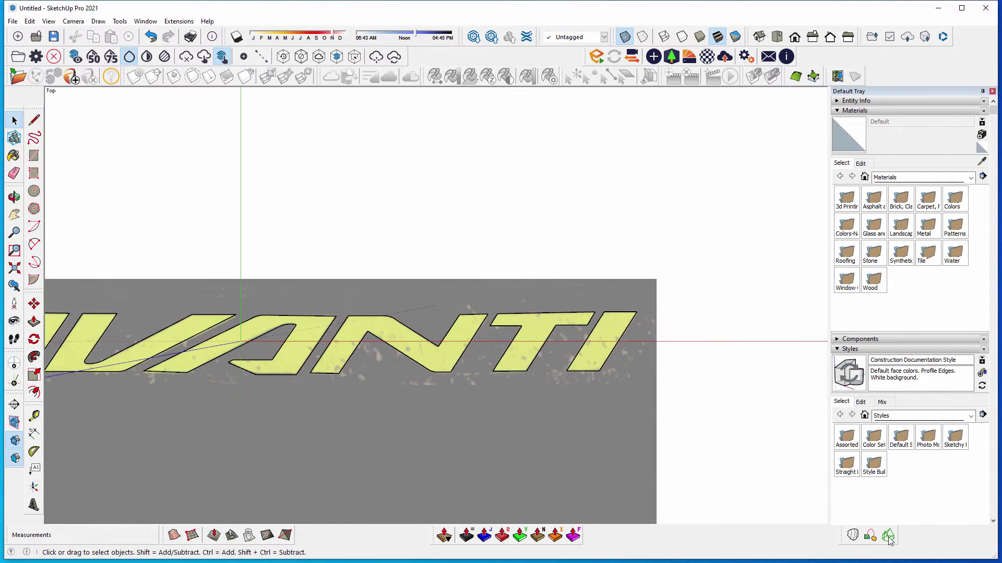
shift+middle_drag(510, 423, 623, 348)
click(779, 329)
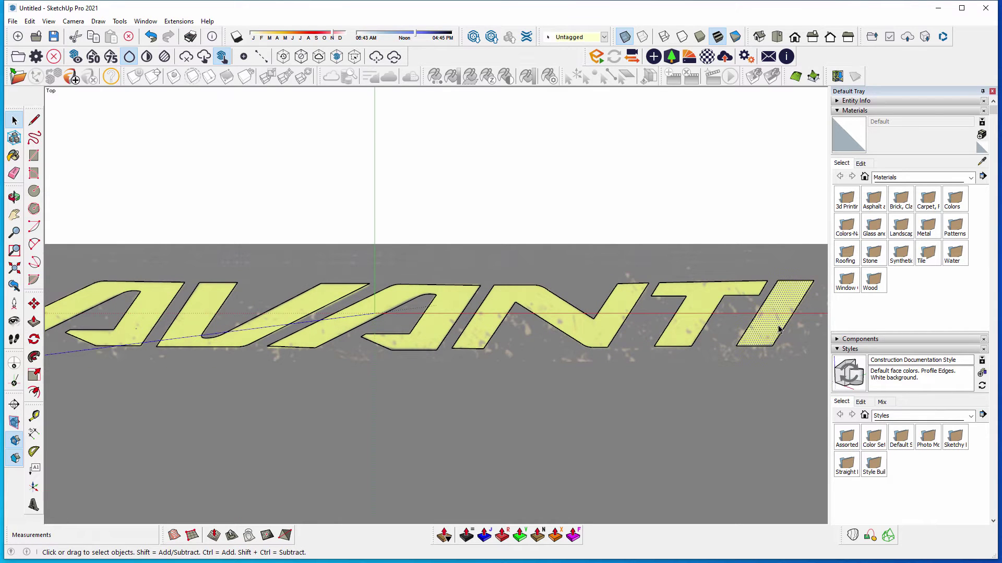
click(718, 304)
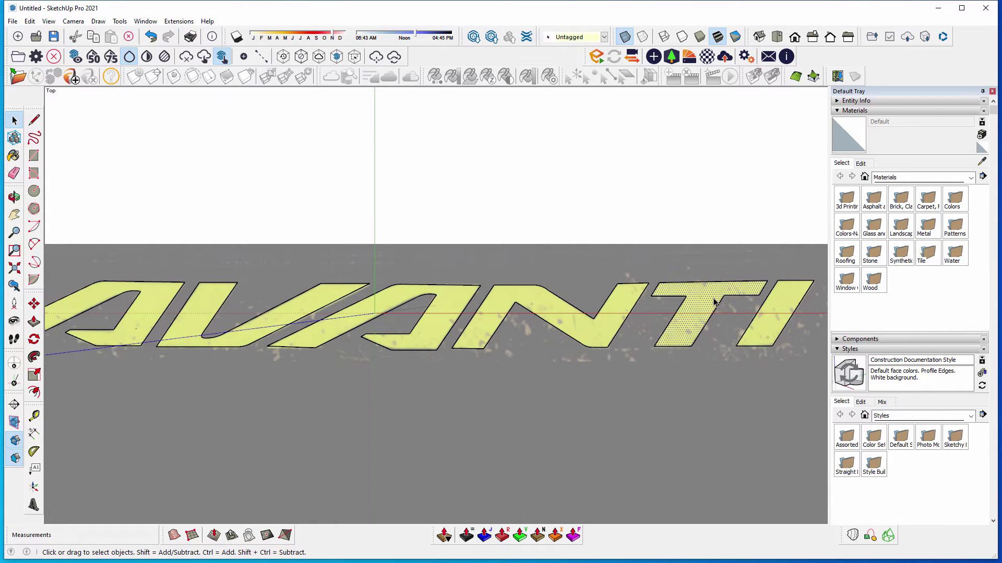
click(623, 309)
click(457, 303)
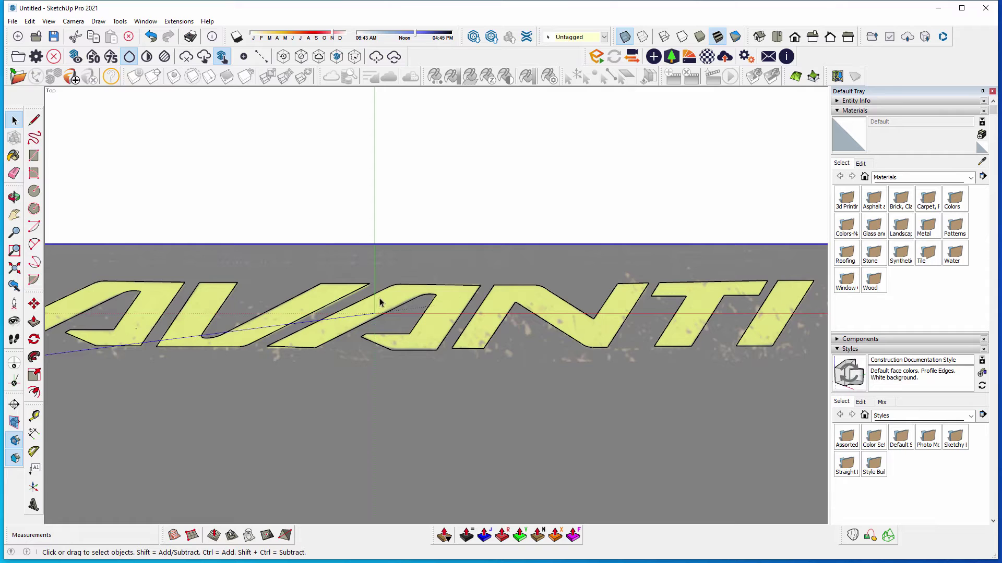
click(313, 305)
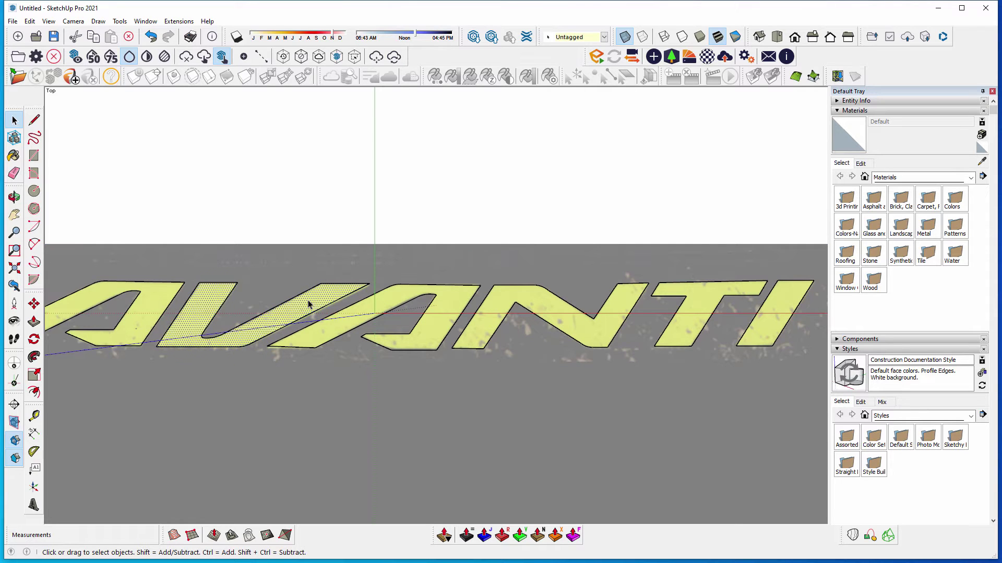
click(165, 296)
click(364, 202)
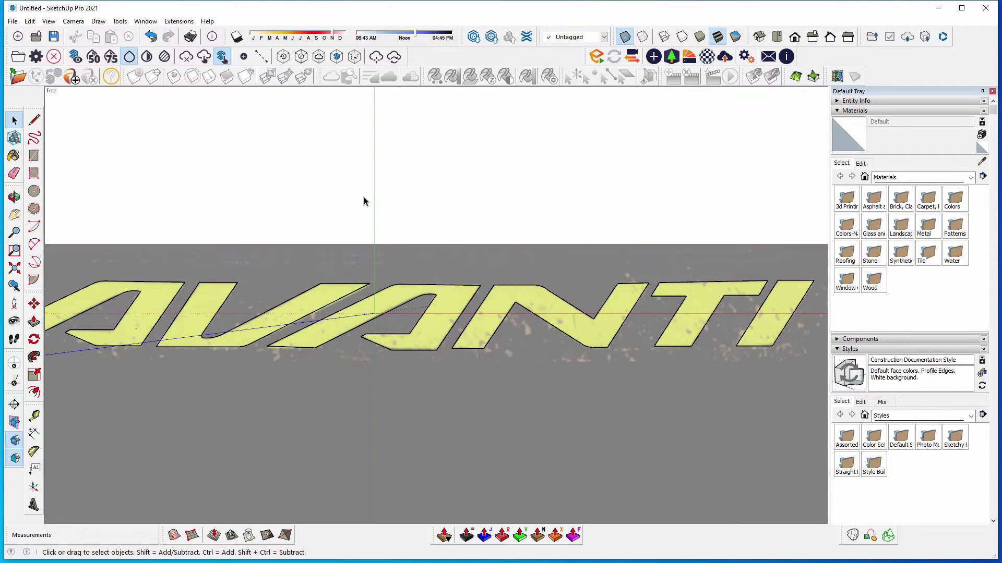
Collapse the Materials, Styles and Outliner panels and add a new tag named Image.
scroll(365, 202, down, 3)
click(854, 111)
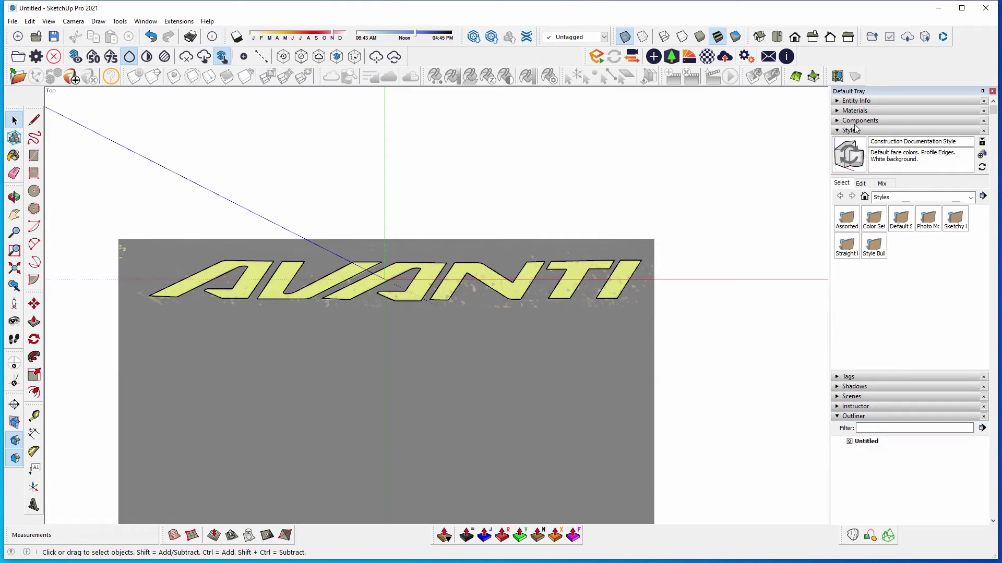
click(848, 131)
click(836, 182)
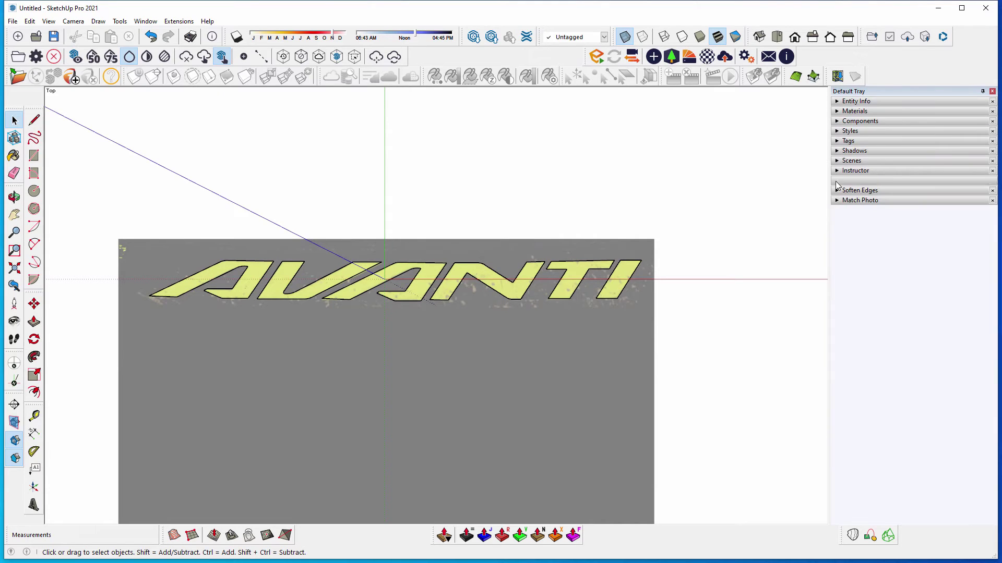
click(842, 142)
click(840, 153)
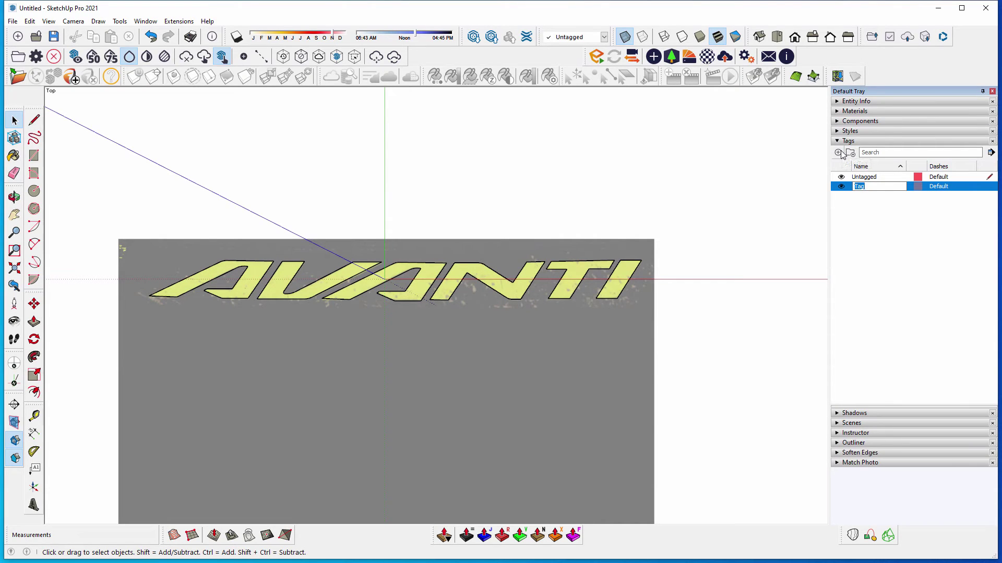
key(Return)
Assign the reference photo to the Image tag, hide that tag, and zoom to the outlines.
click(580, 371)
click(603, 39)
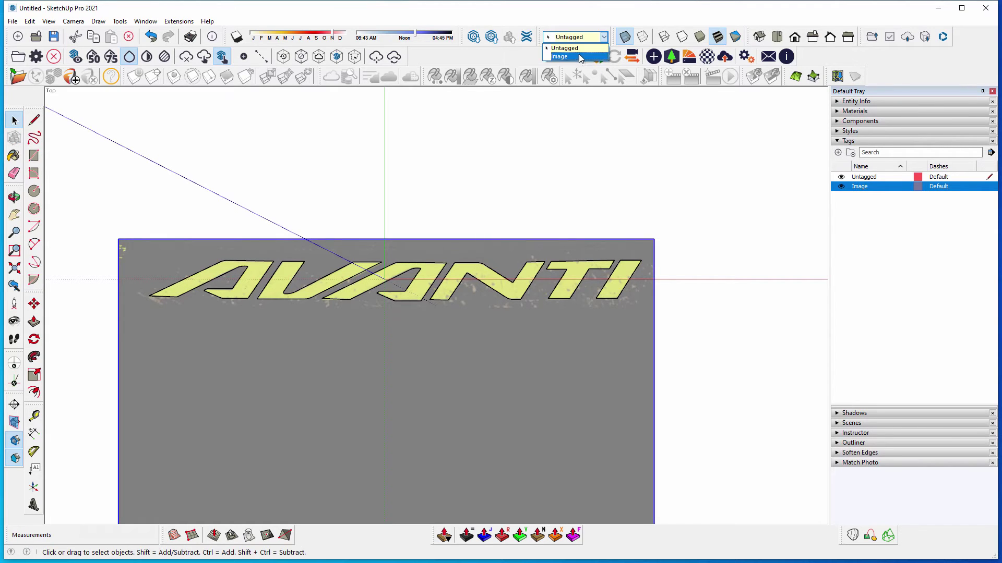
click(581, 56)
click(633, 167)
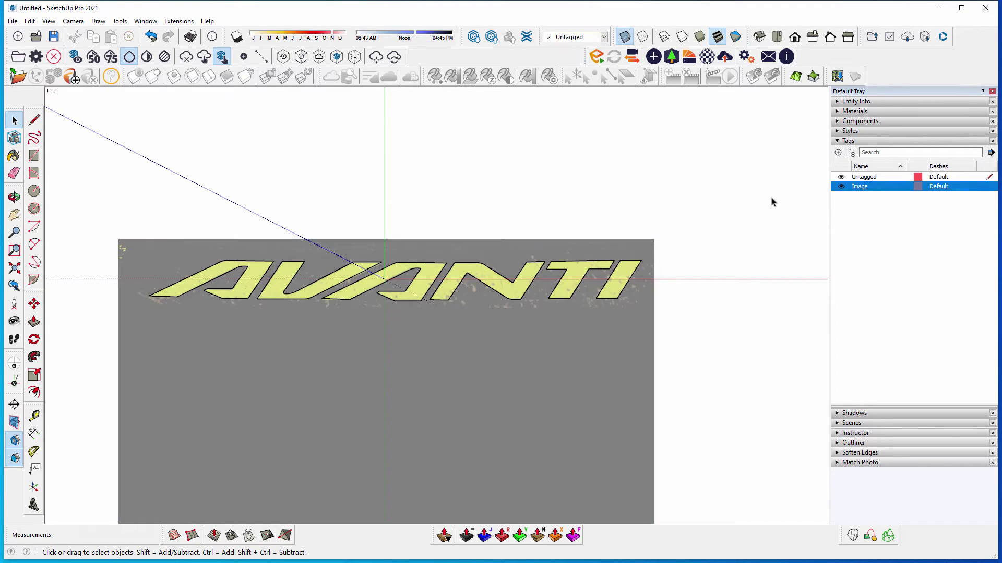
click(841, 187)
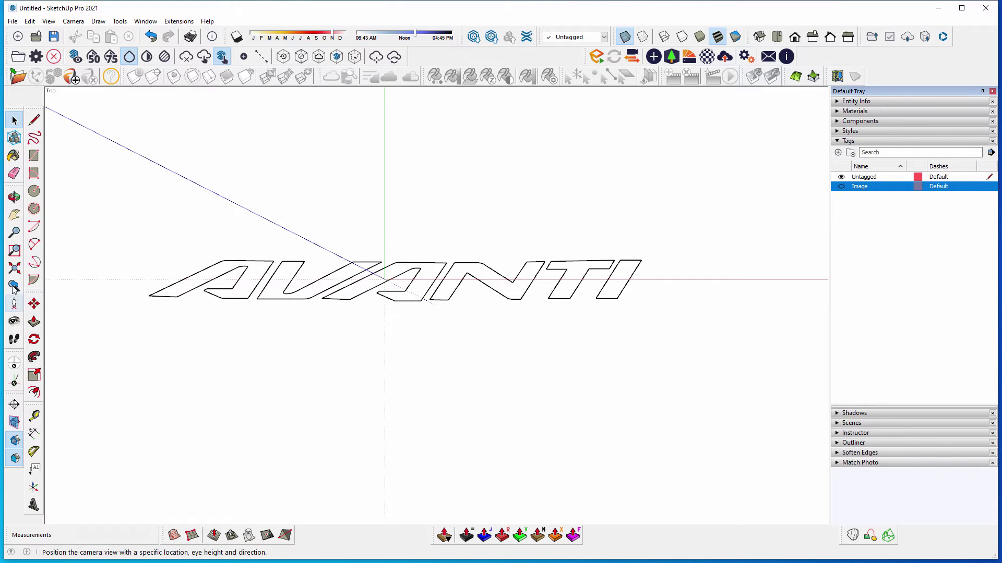
click(14, 268)
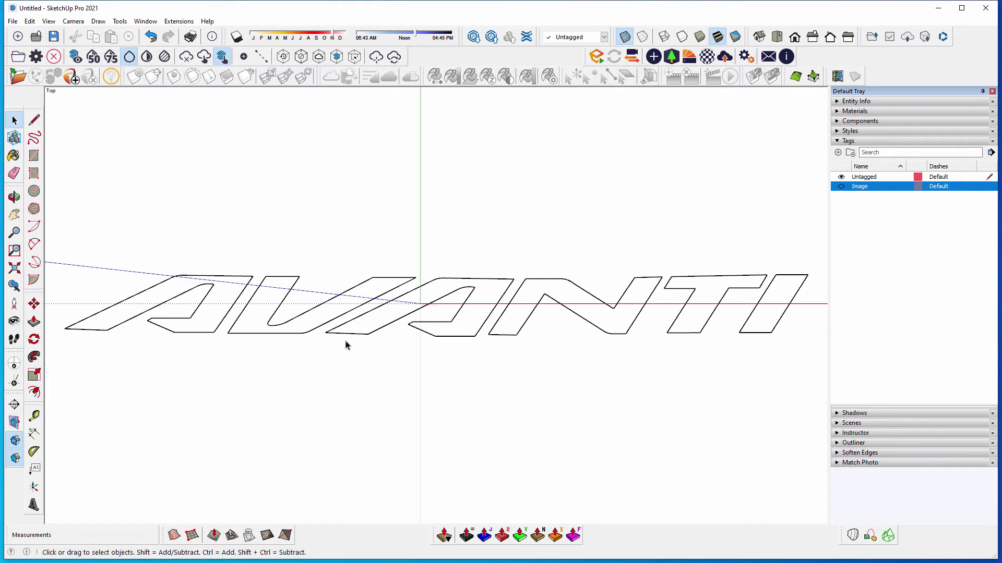
Show the photo again and resize the model so the I's measured edge is 30.615 mm.
click(841, 187)
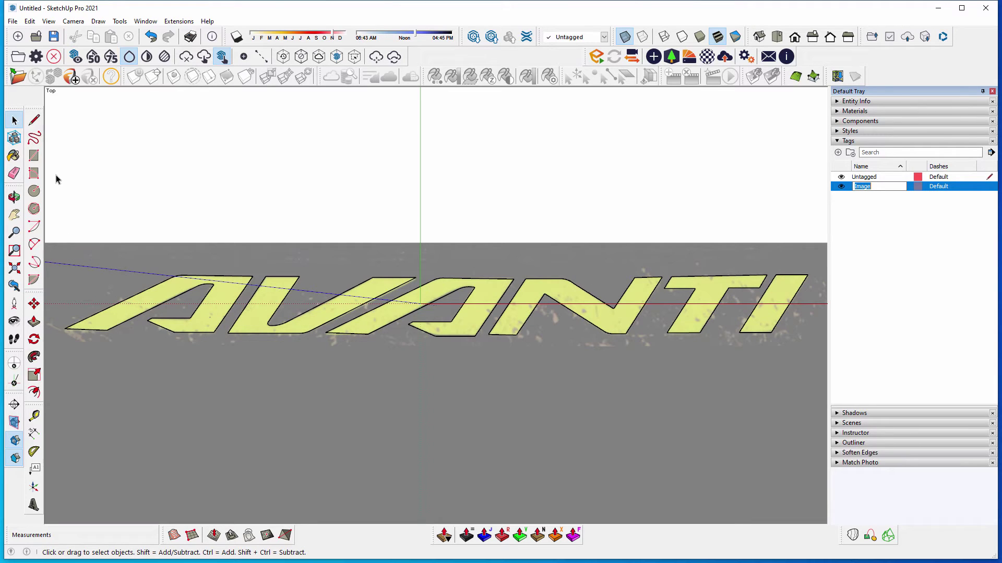
click(34, 416)
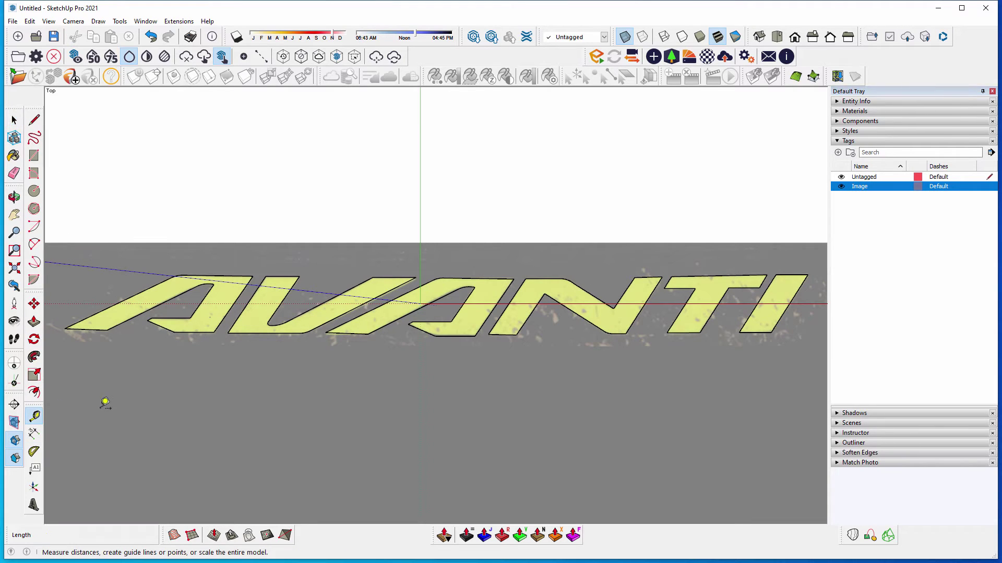
click(771, 332)
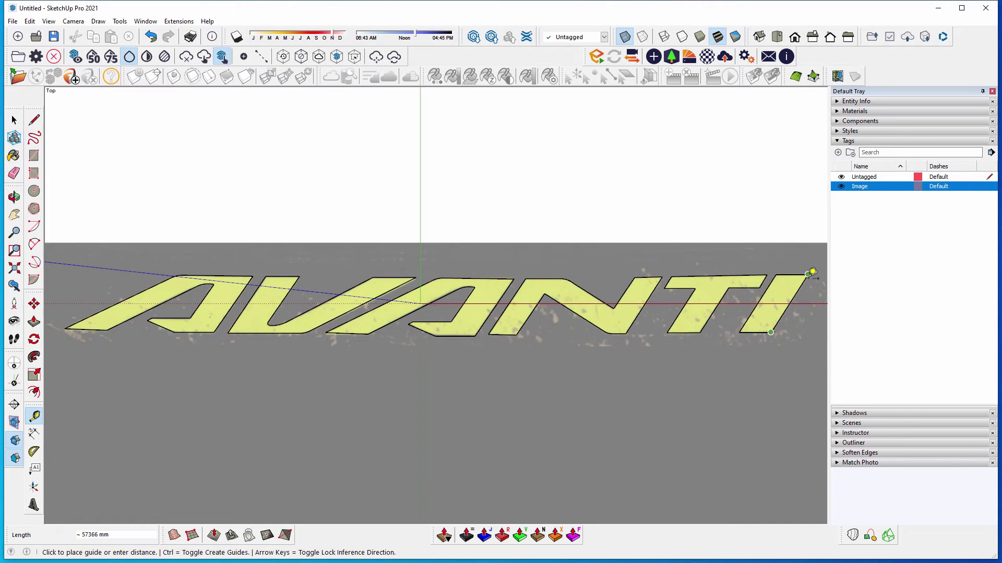
click(813, 272)
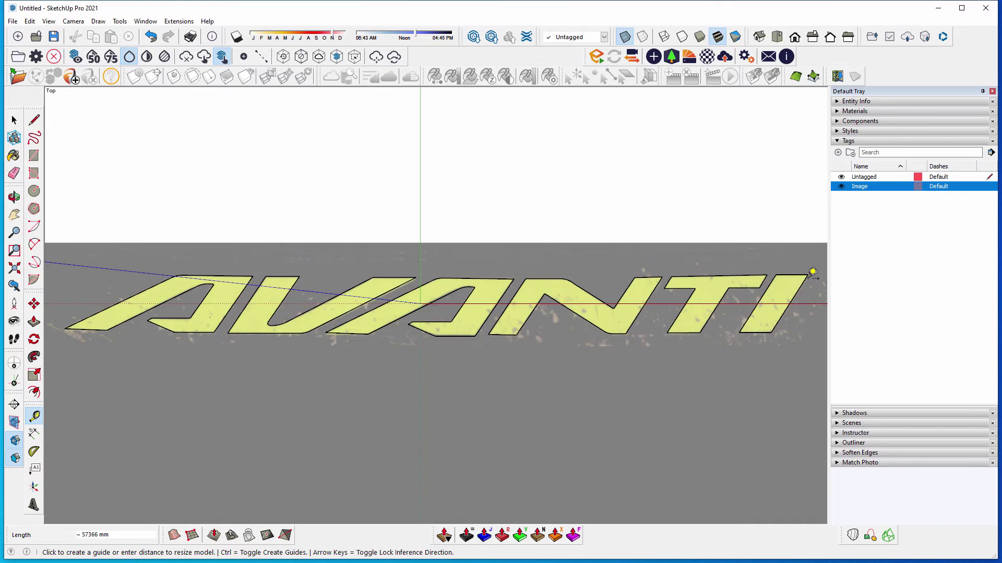
text(30.615)
key(Return)
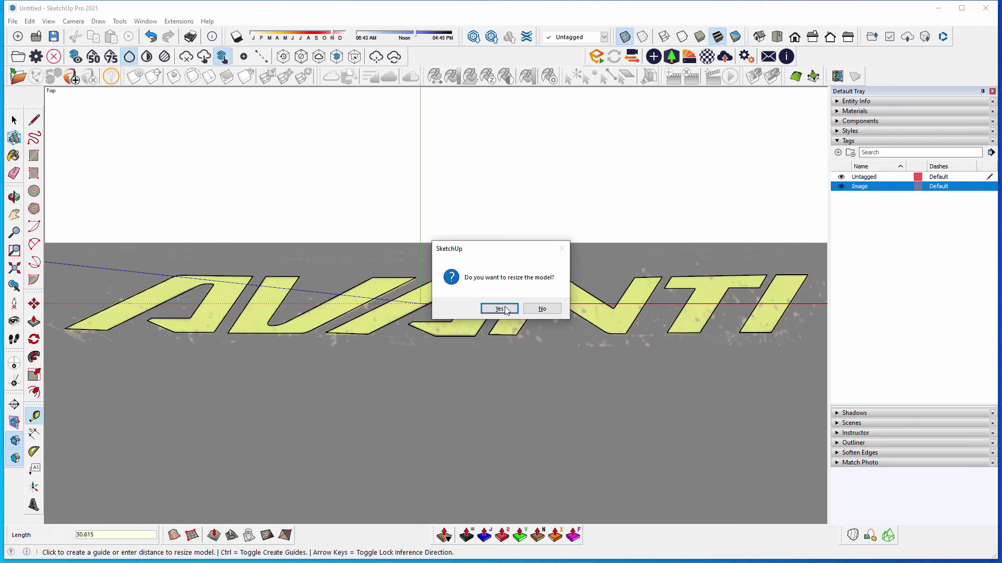
click(499, 309)
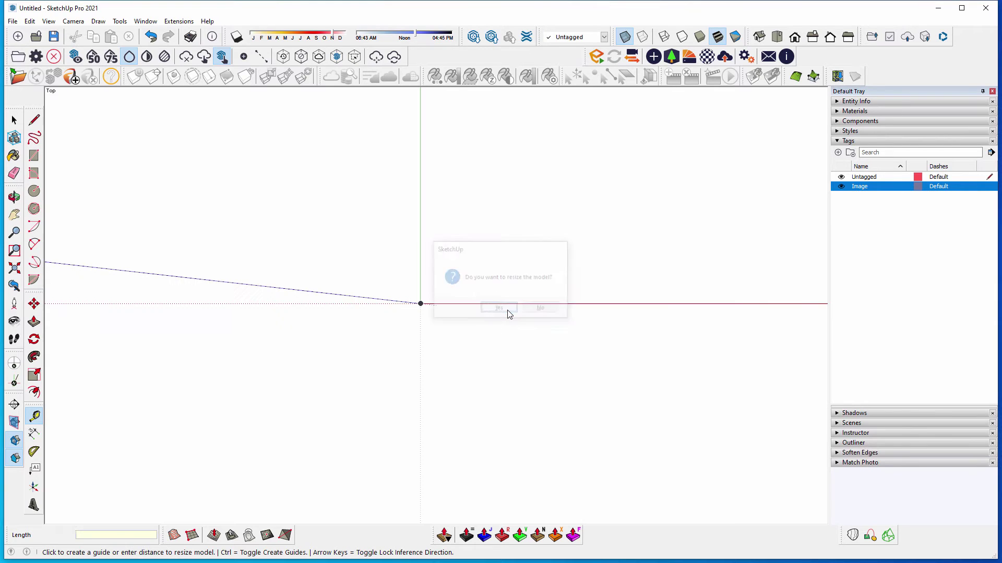
click(16, 268)
key(space)
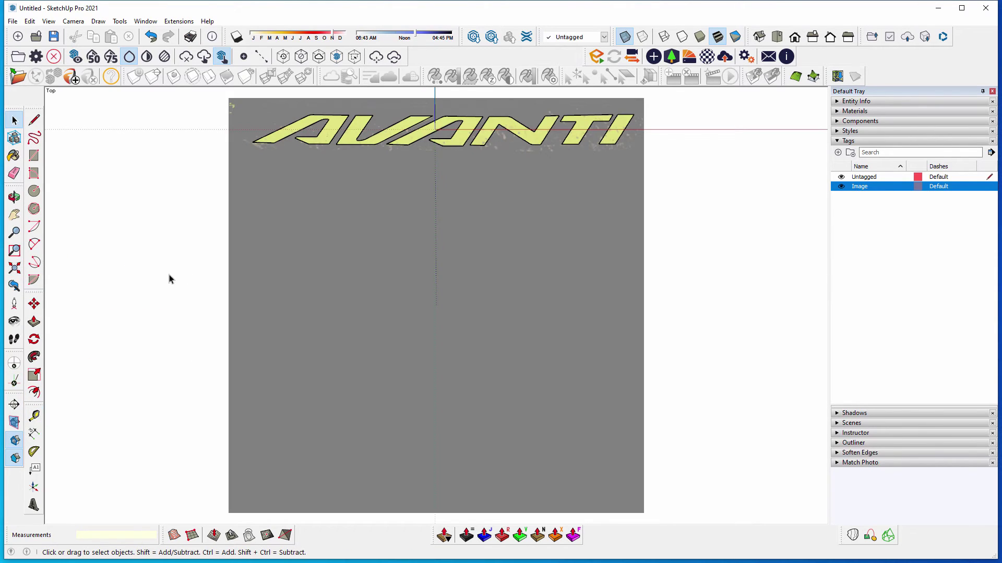
Hide the Image tag, zoom extents to the AVANTI outlines, and switch to parallel projection.
click(841, 187)
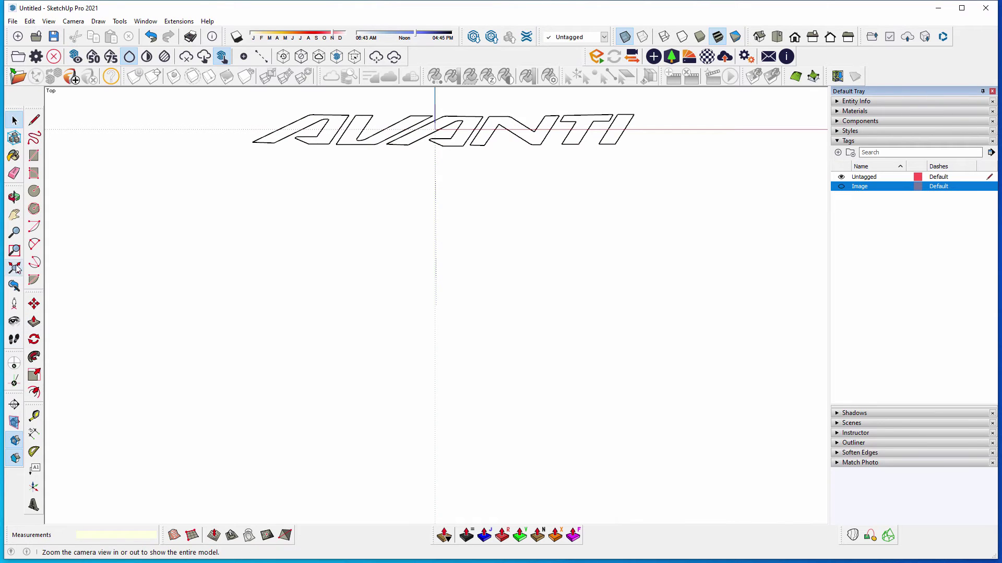
click(16, 267)
click(73, 21)
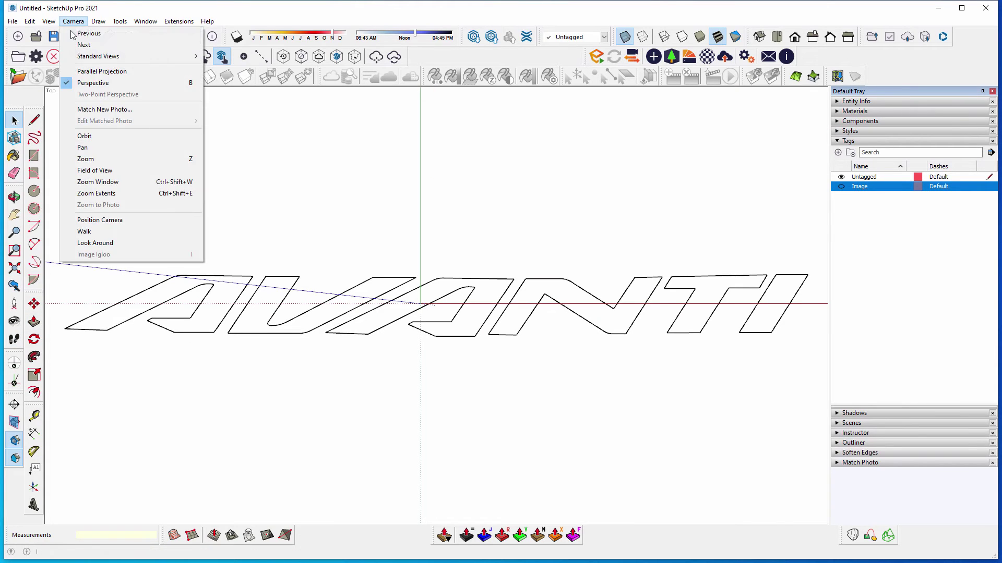
click(80, 83)
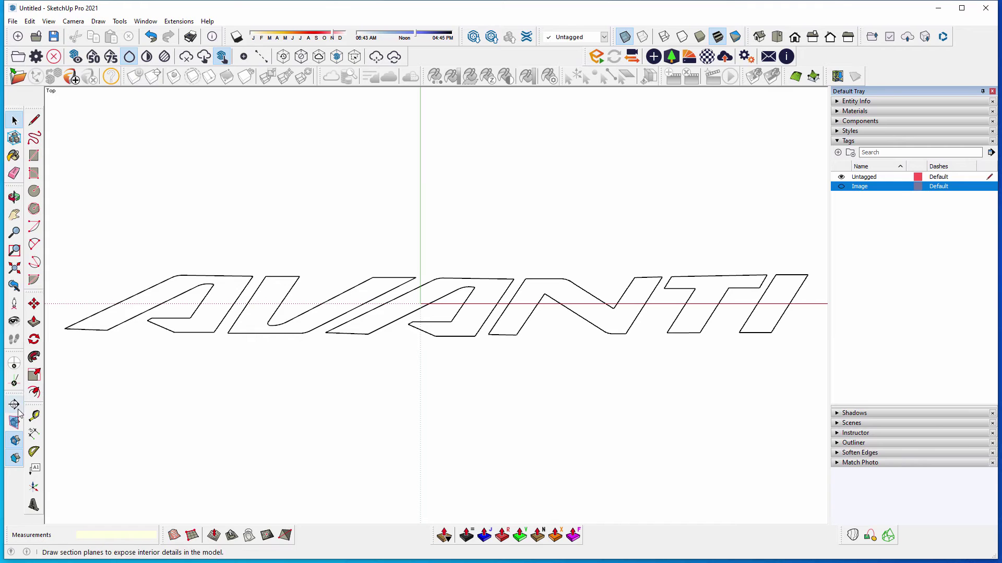
Add Scene 1 showing only the outlines, saving it as a new style.
click(848, 141)
click(850, 161)
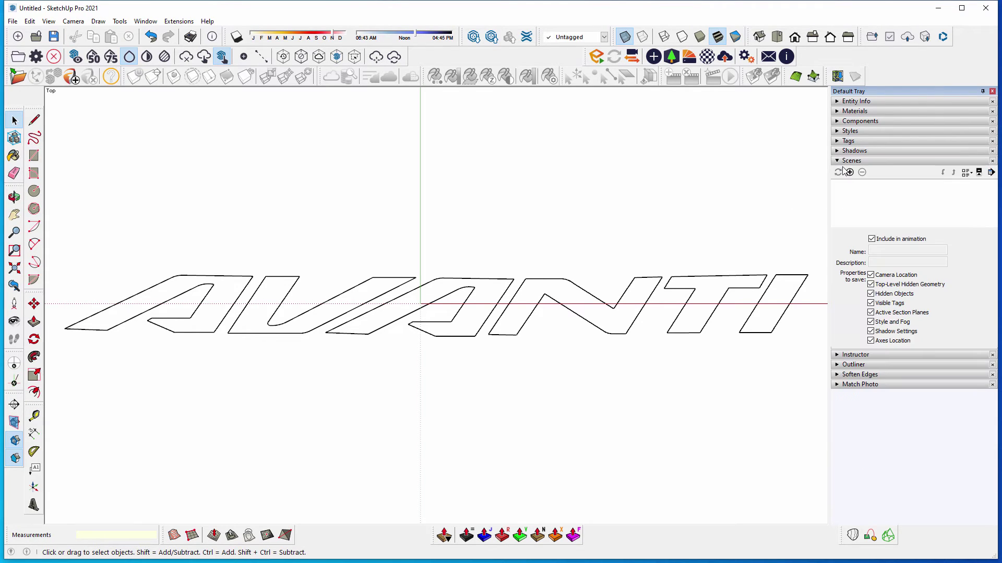
click(849, 172)
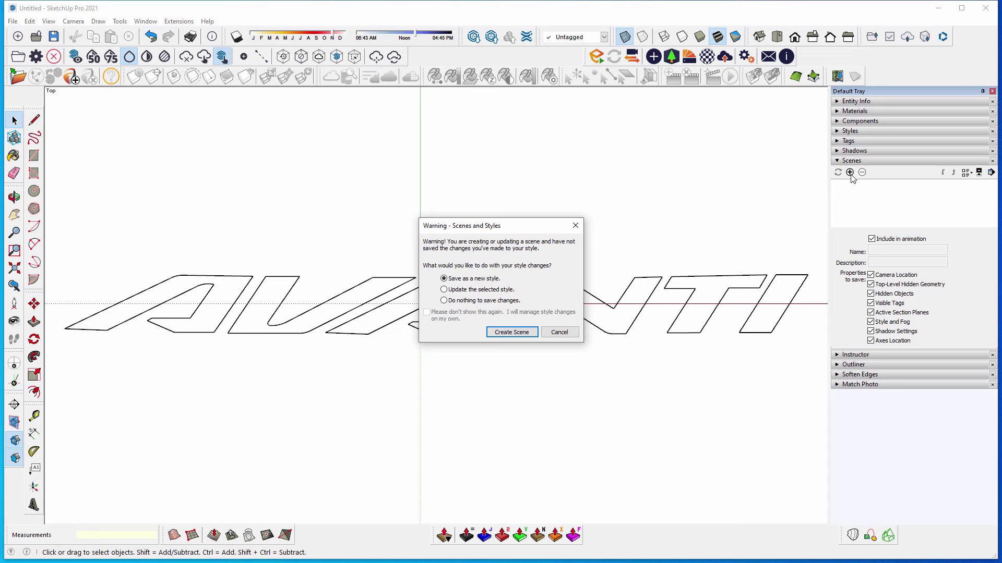
click(506, 333)
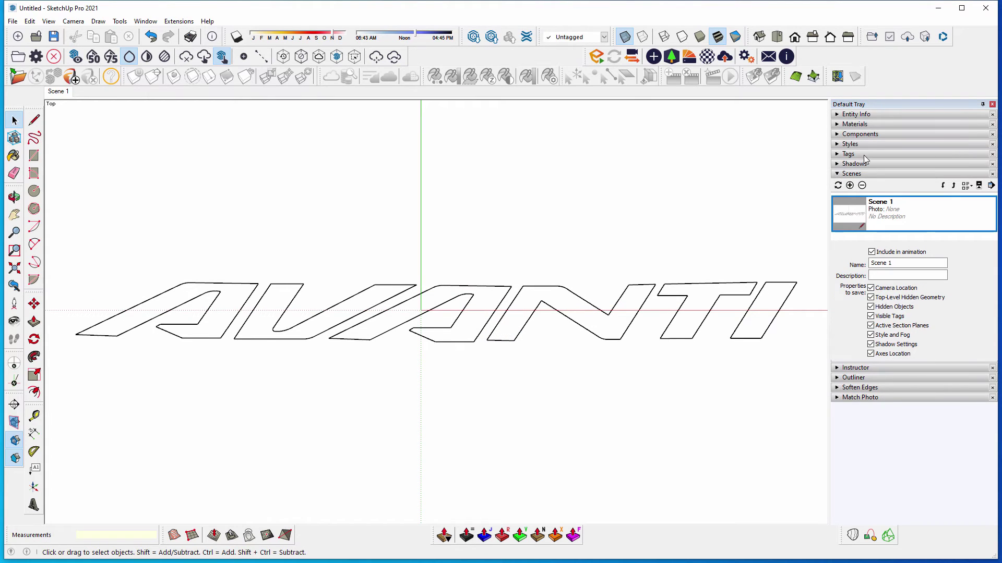
Make the photo visible, add Scene 2 with it, then return to Scene 1.
click(848, 155)
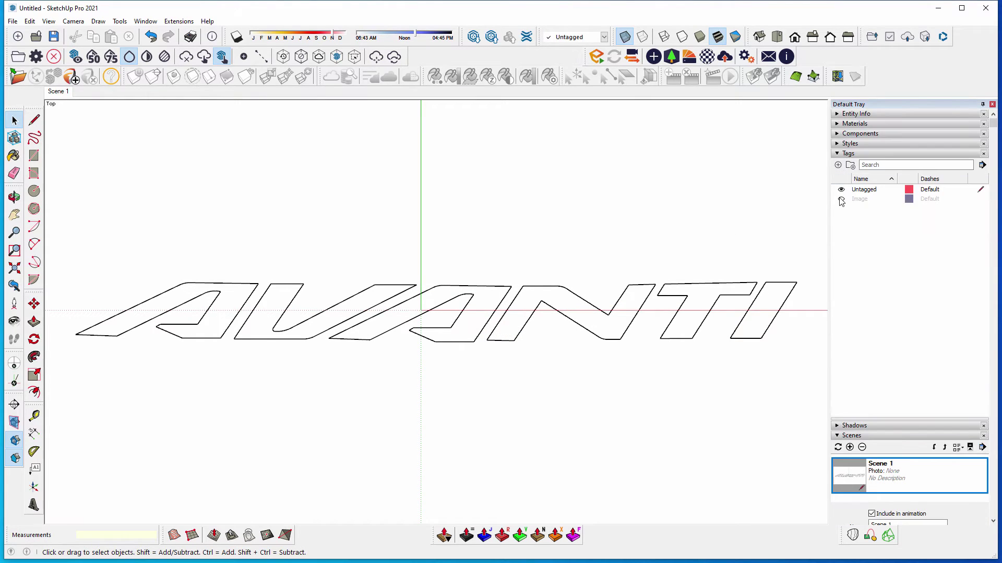
click(841, 199)
click(849, 153)
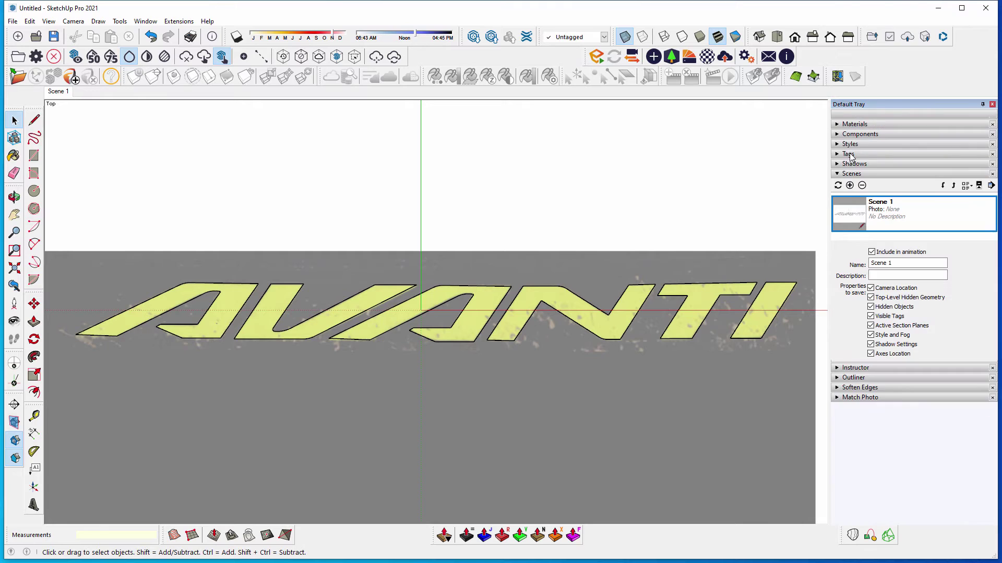
click(850, 186)
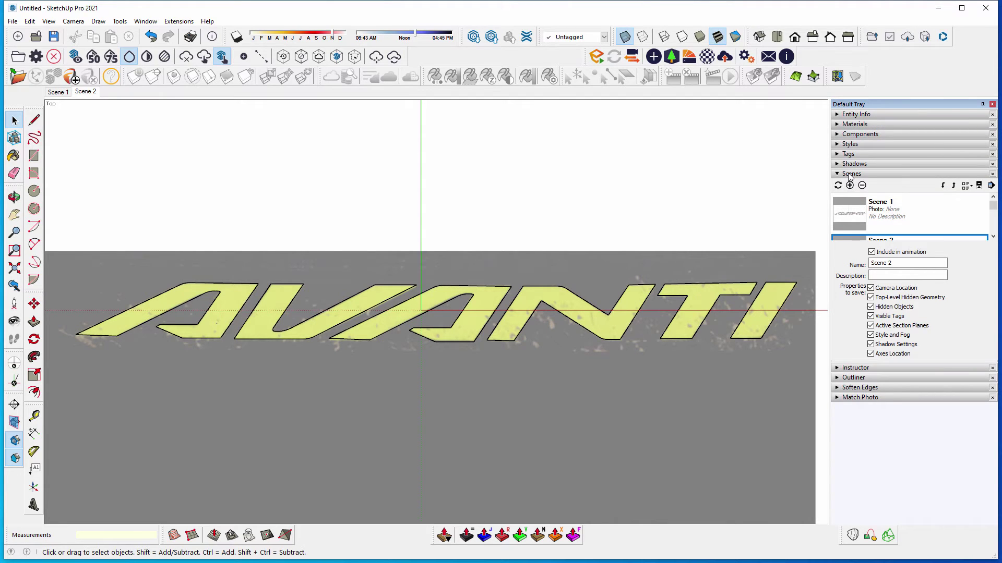
click(850, 174)
click(58, 93)
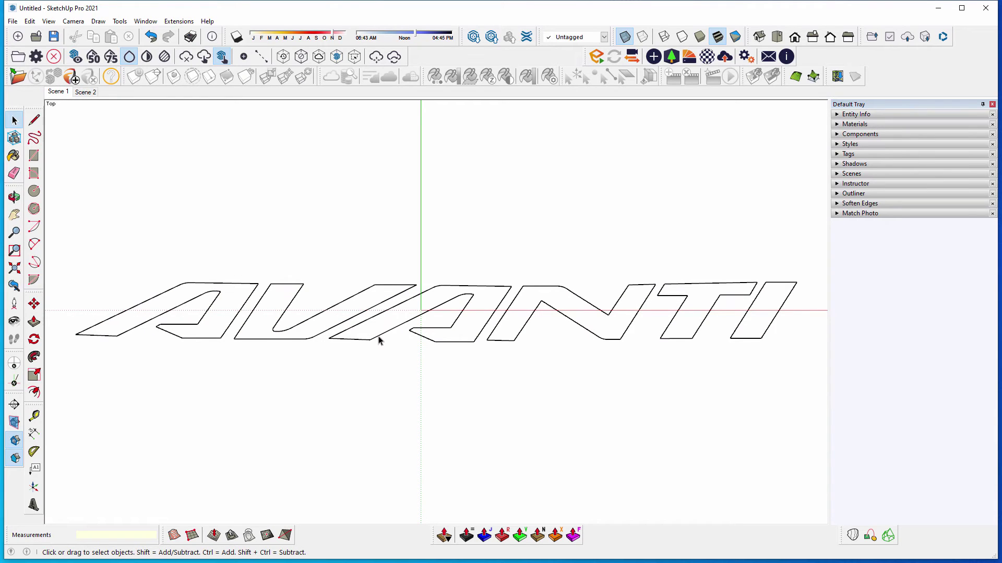
Export the 3D model as AutoCAD DXF named 'Avanti Decal - SketchUp.dxf' and dismiss the audit message.
click(12, 22)
mouse_move(37, 210)
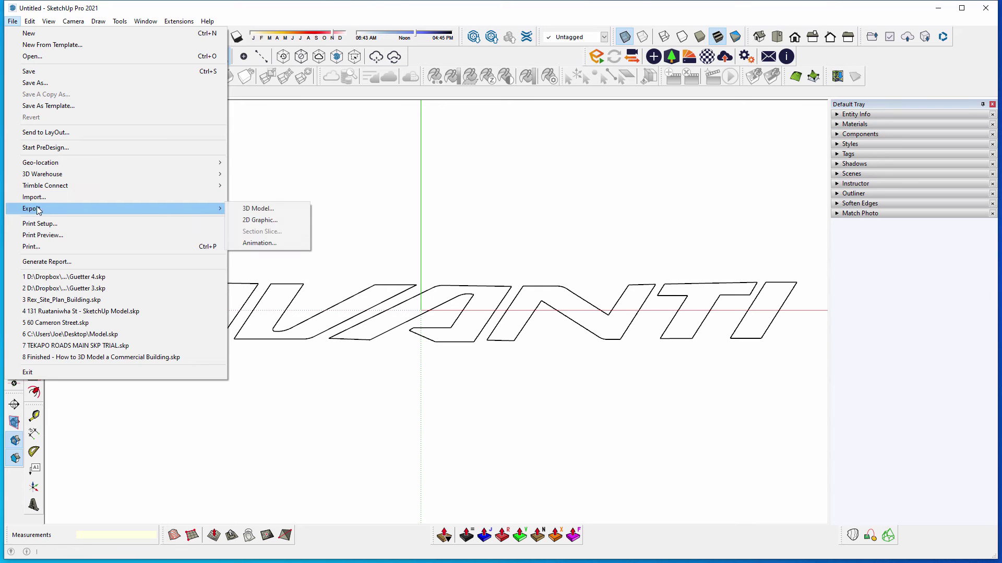
click(237, 214)
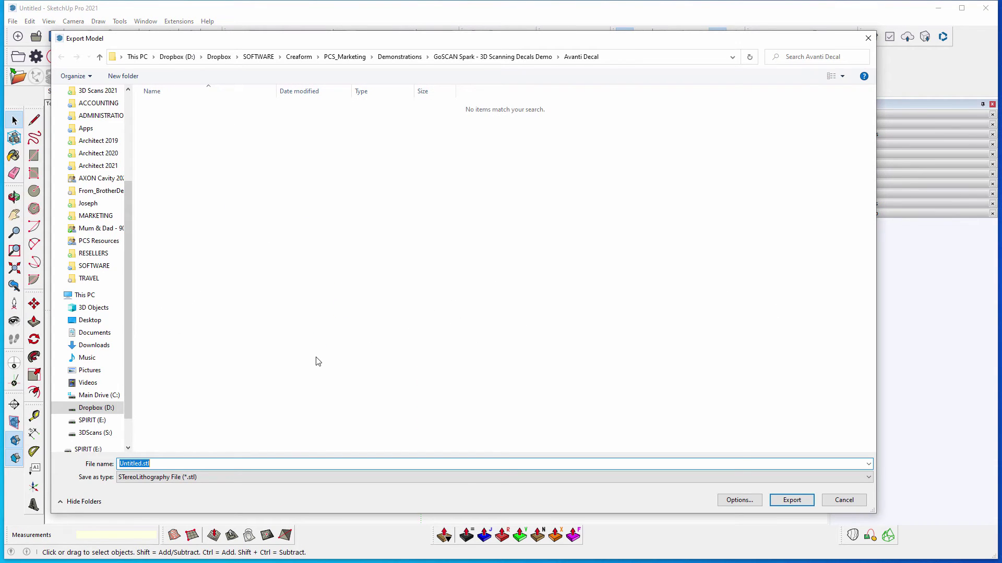
click(313, 476)
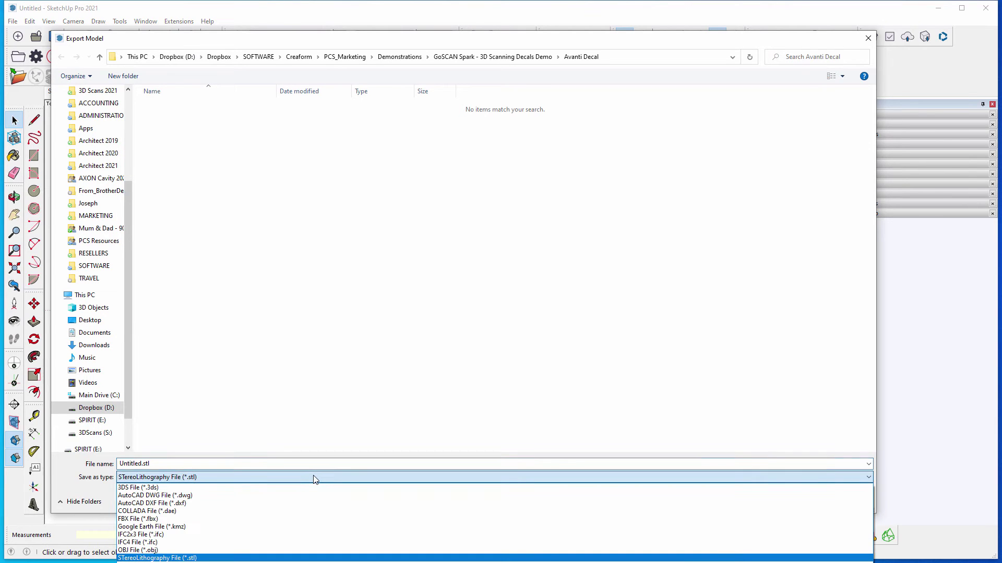
click(214, 503)
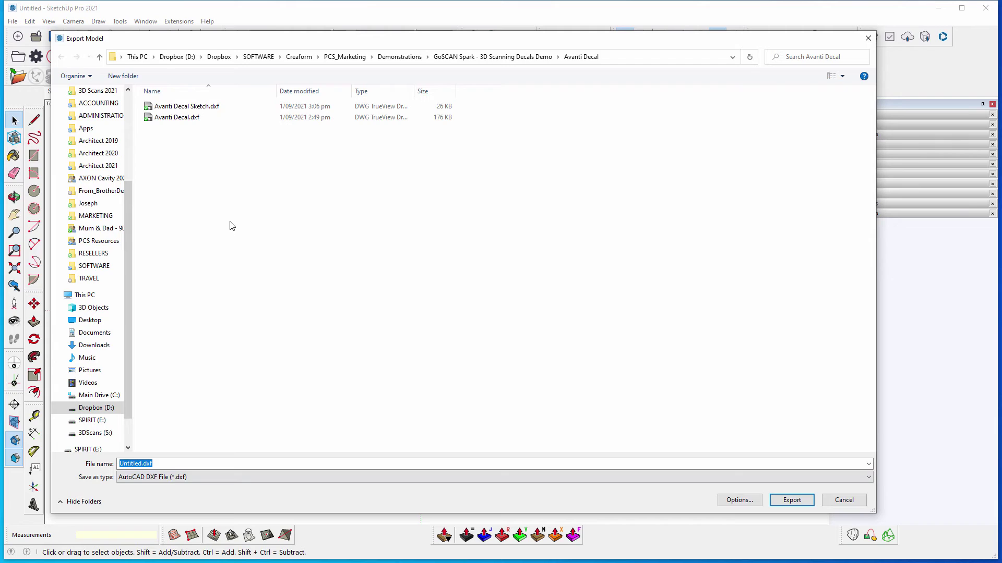
click(192, 123)
click(156, 463)
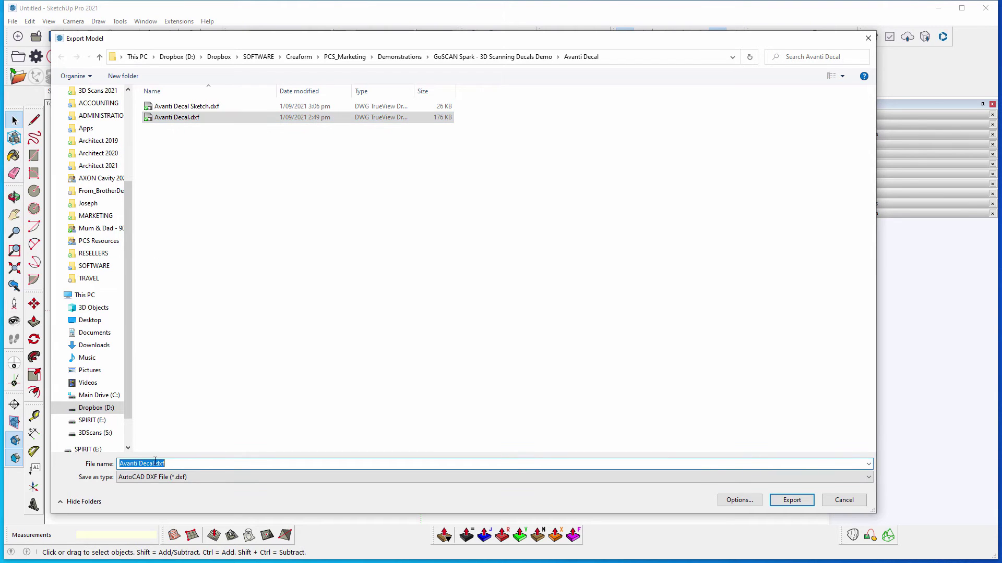
click(153, 464)
text(- SketchUp)
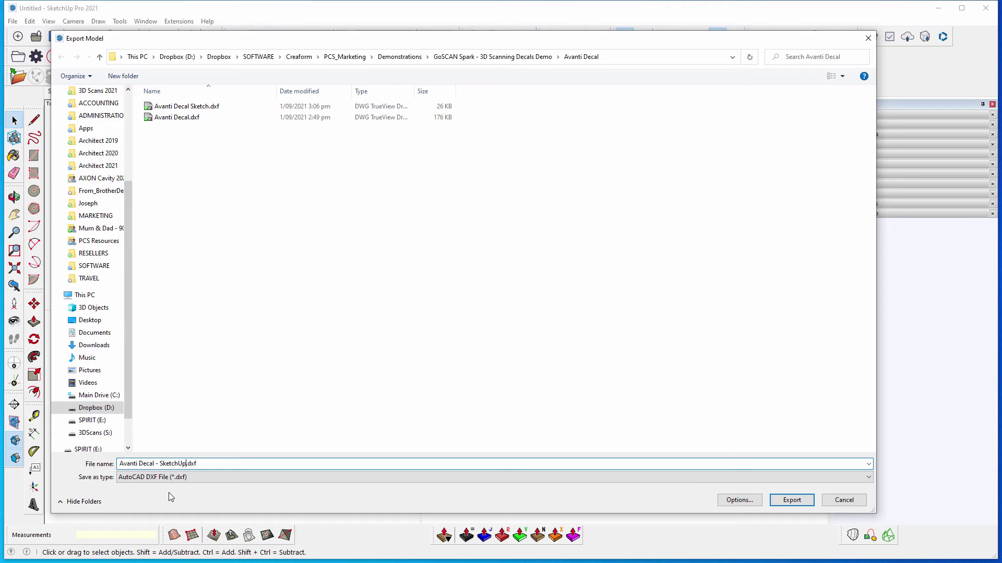
key(Return)
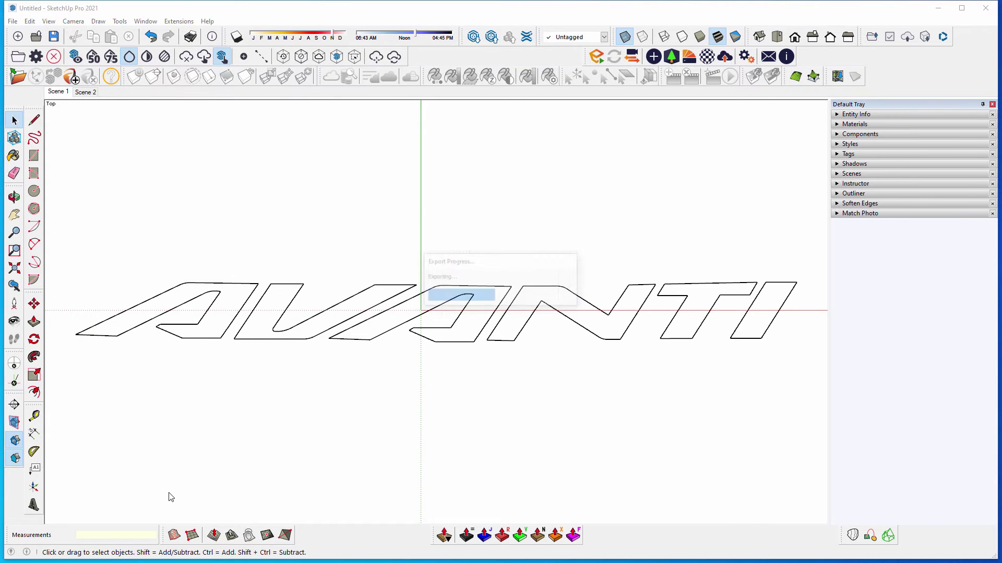
click(542, 310)
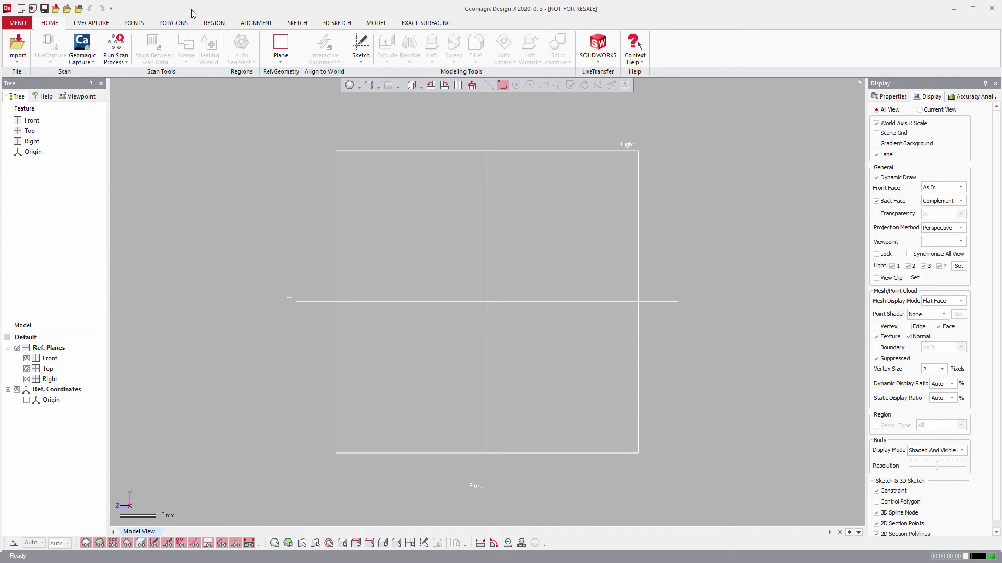
Import Avanti Decal.dxf into Geomagic Design X as a 3D sketch.
click(55, 8)
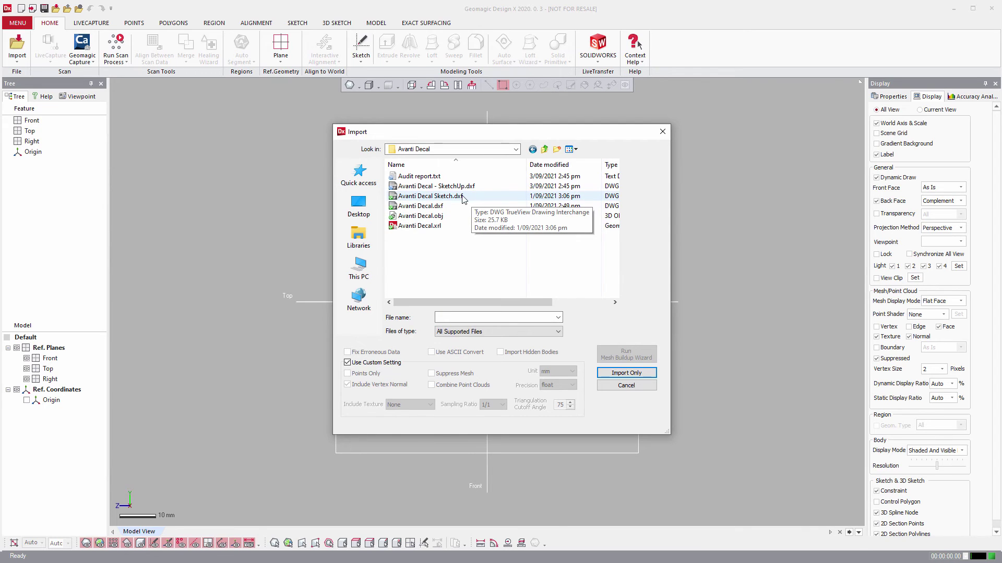
click(437, 206)
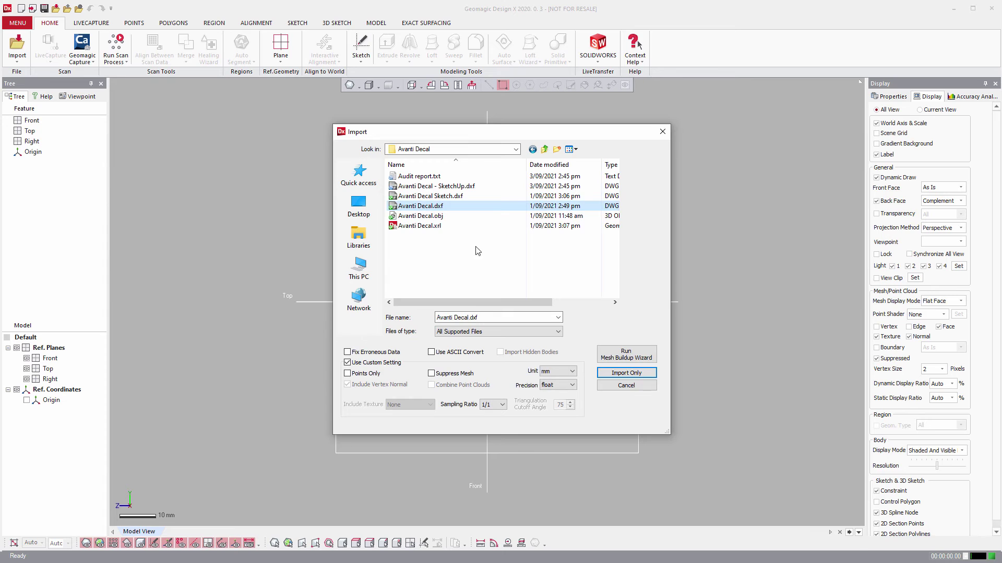
click(626, 374)
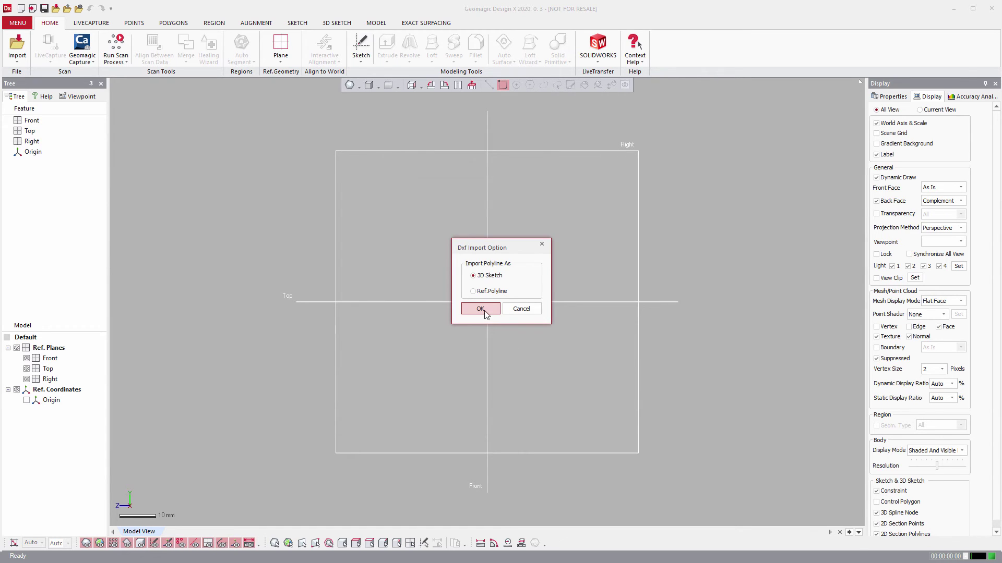
click(485, 311)
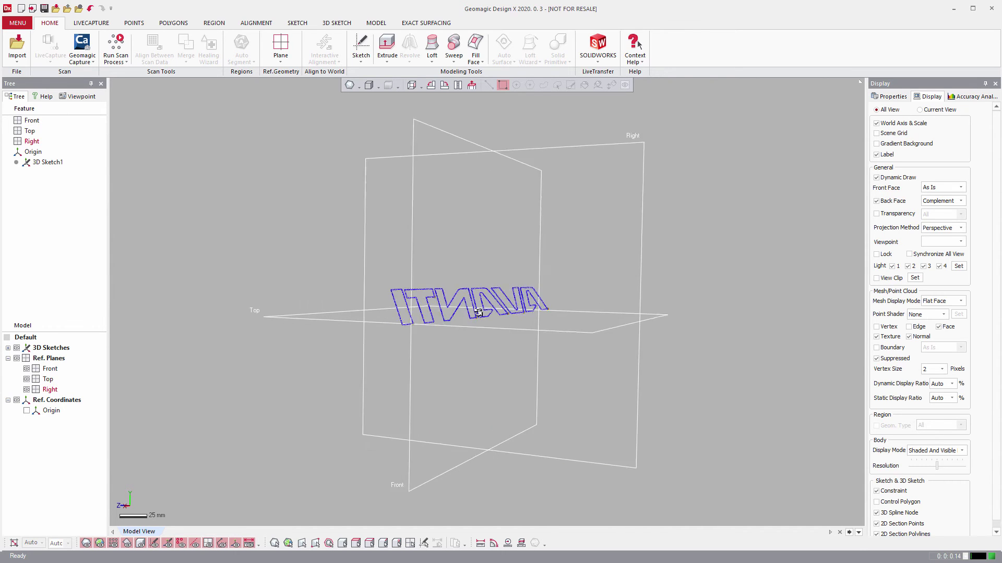
Set the projection method to Parallel and orbit so AVANTI reads correctly.
click(960, 228)
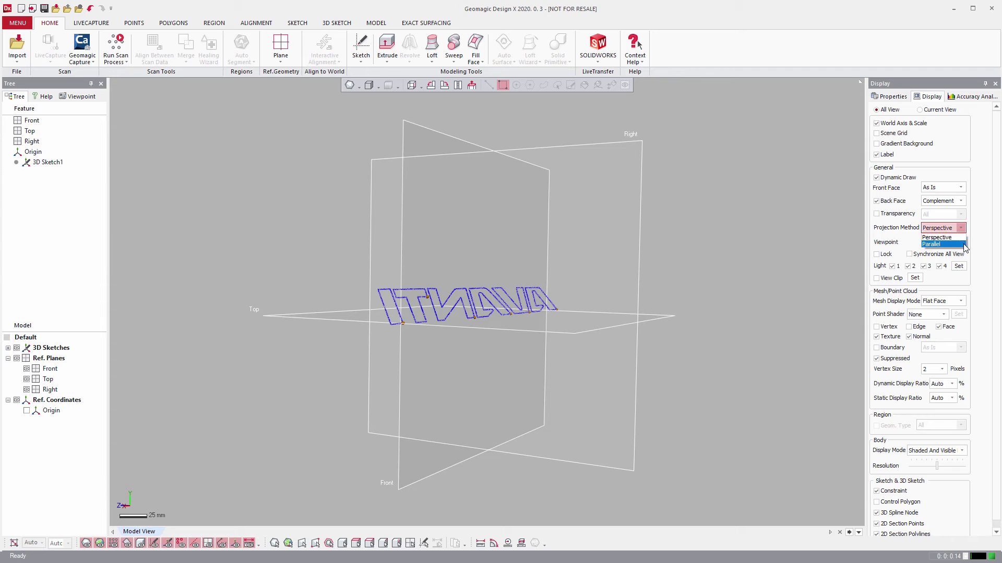
click(939, 244)
right_drag(627, 301, 465, 367)
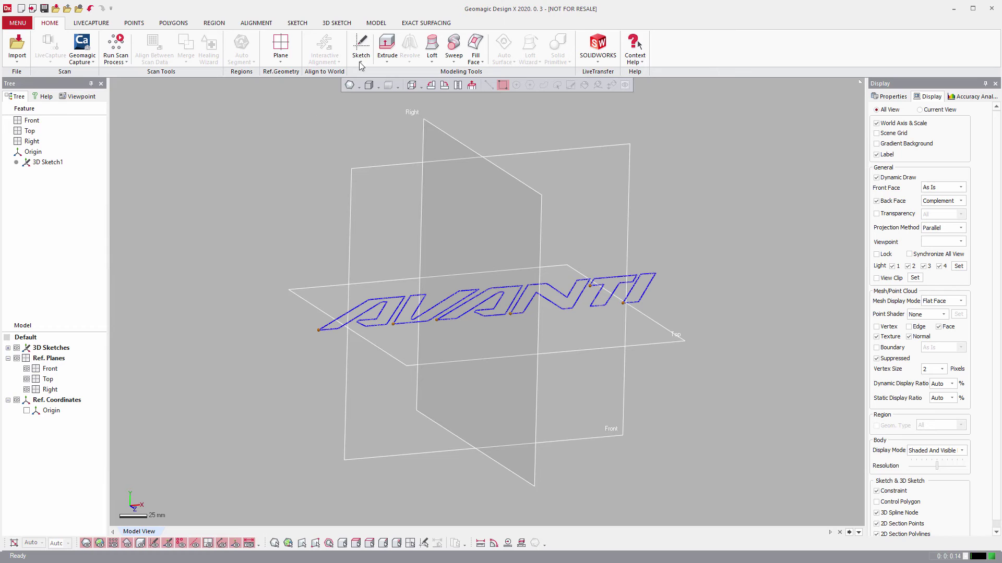
Start a new 2D sketch on the Front plane.
click(297, 23)
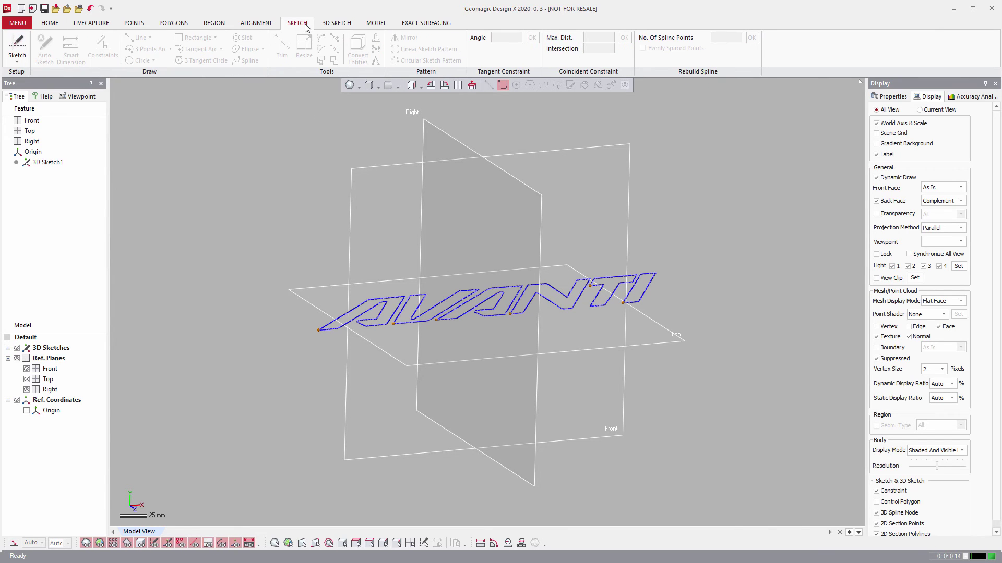
click(17, 48)
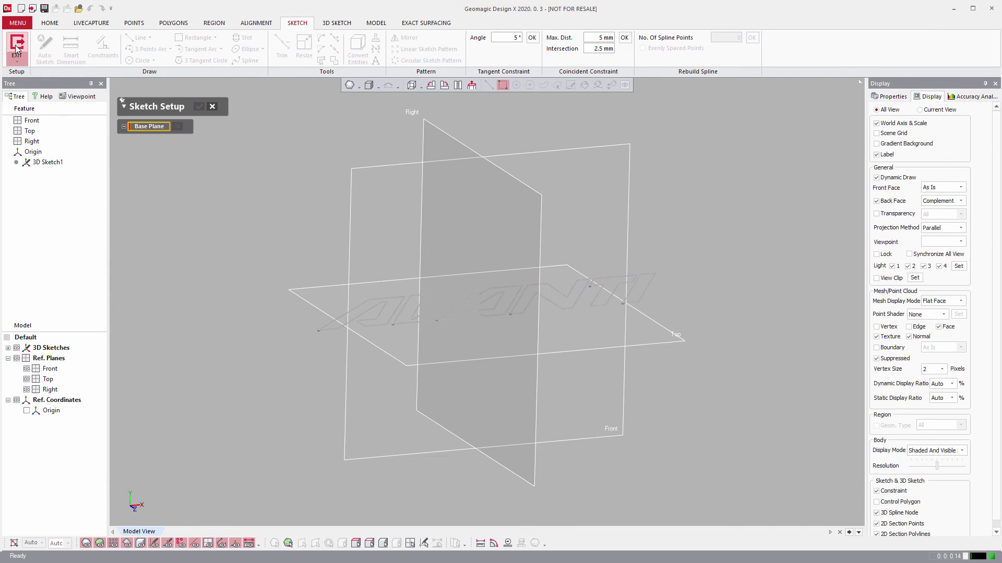
click(365, 191)
scroll(504, 320, up, 3)
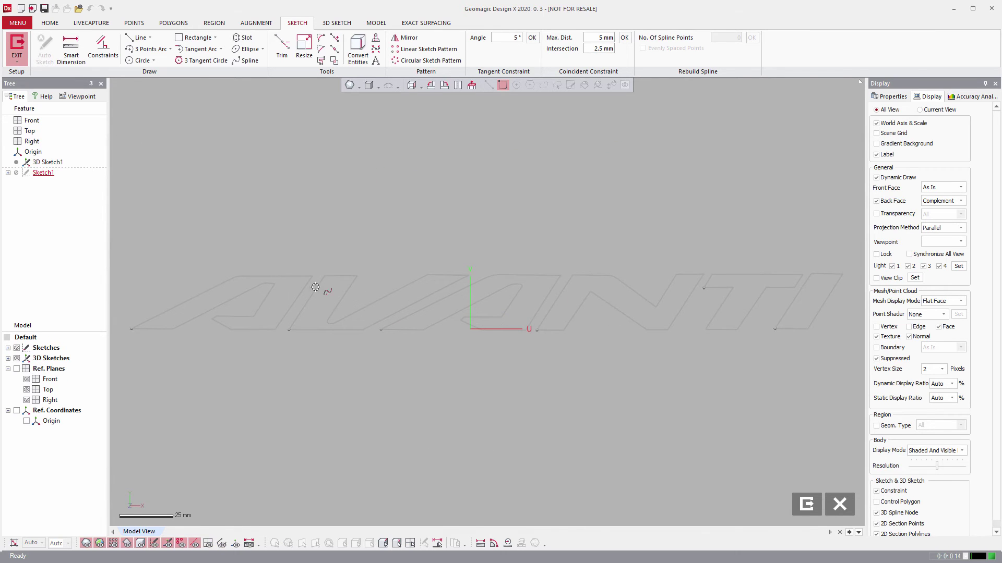
Convert the A curves into sketch entities, make them construction geometry, then delete them.
right_click(278, 276)
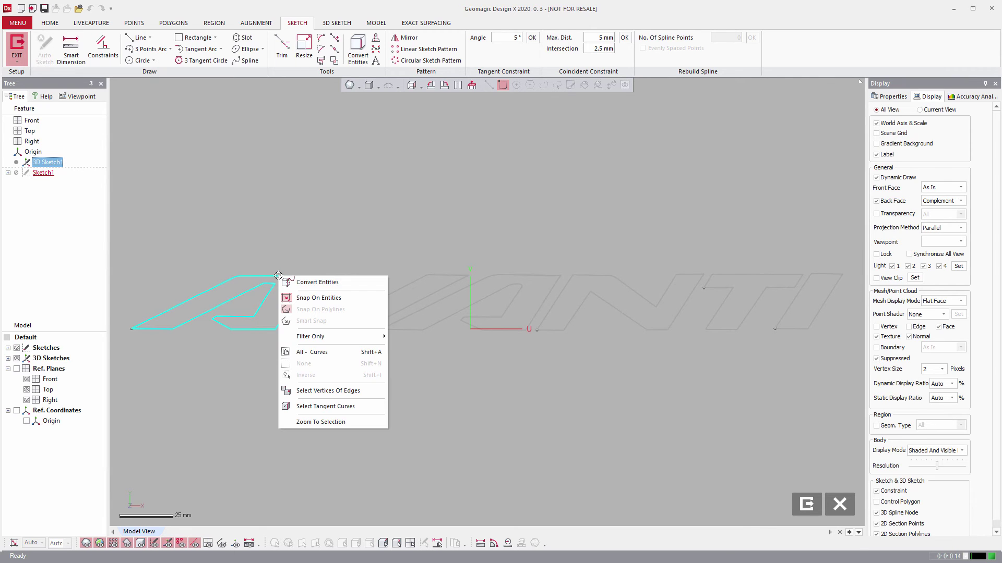
click(306, 283)
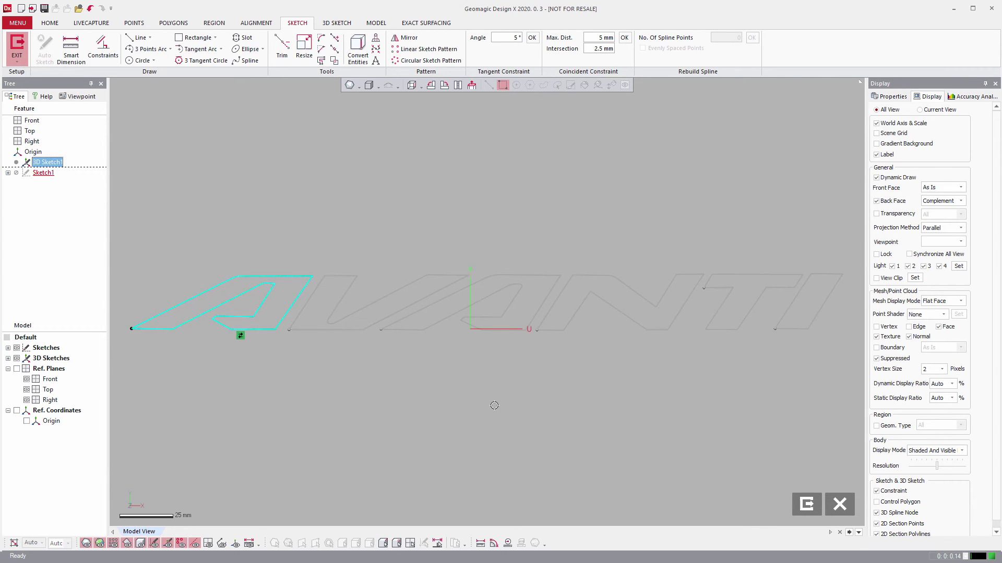
middle_drag(382, 335, 494, 364)
scroll(326, 316, up, 3)
scroll(326, 316, up, 1)
mouse_move(326, 316)
middle_down()
mouse_move(407, 315)
mouse_move(417, 253)
middle_up()
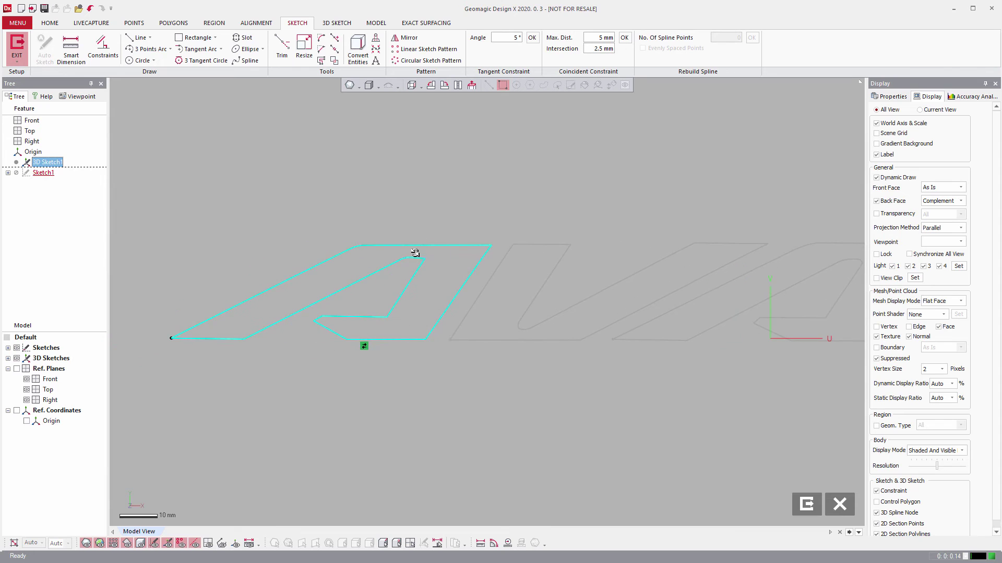
click(469, 194)
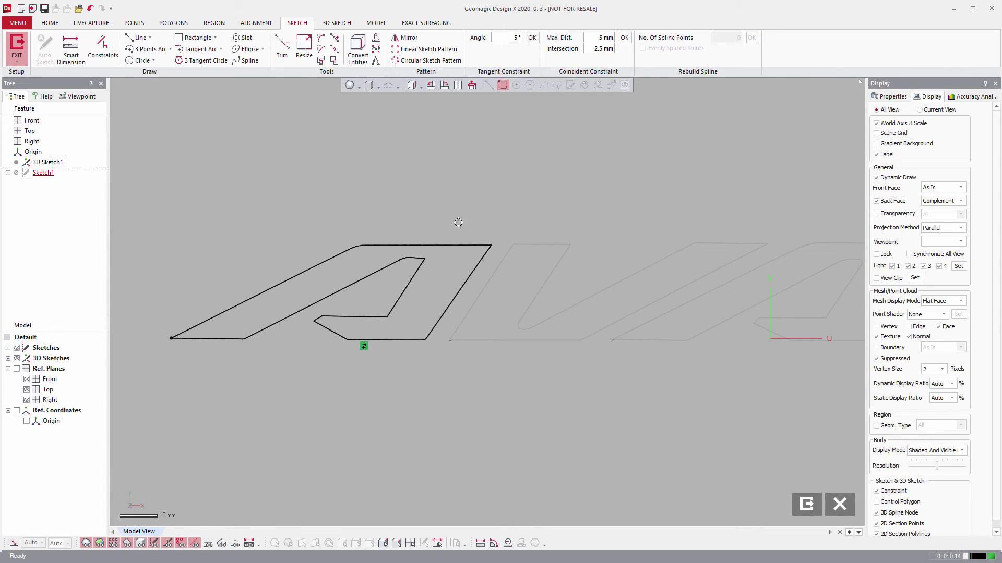
right_click(454, 240)
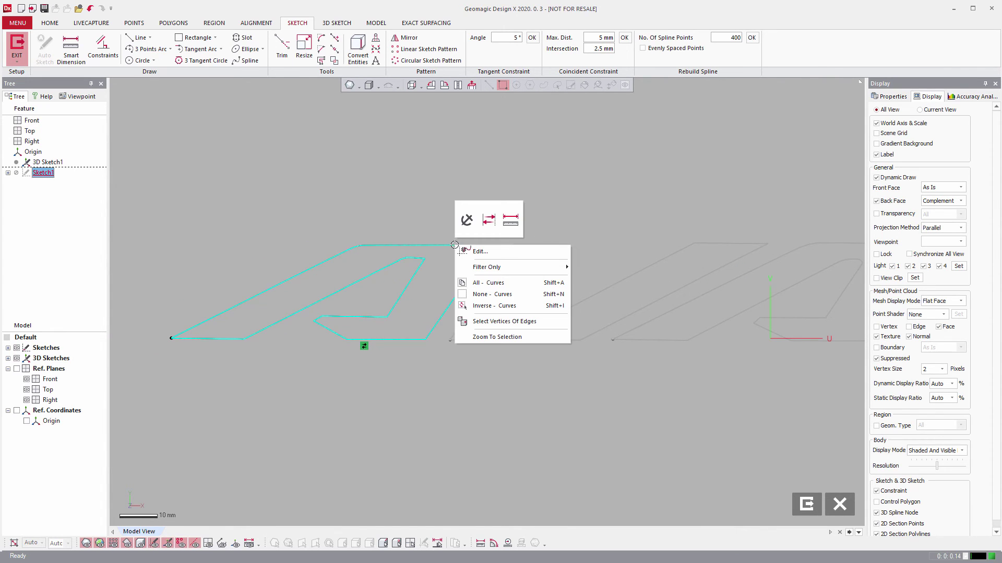
click(488, 226)
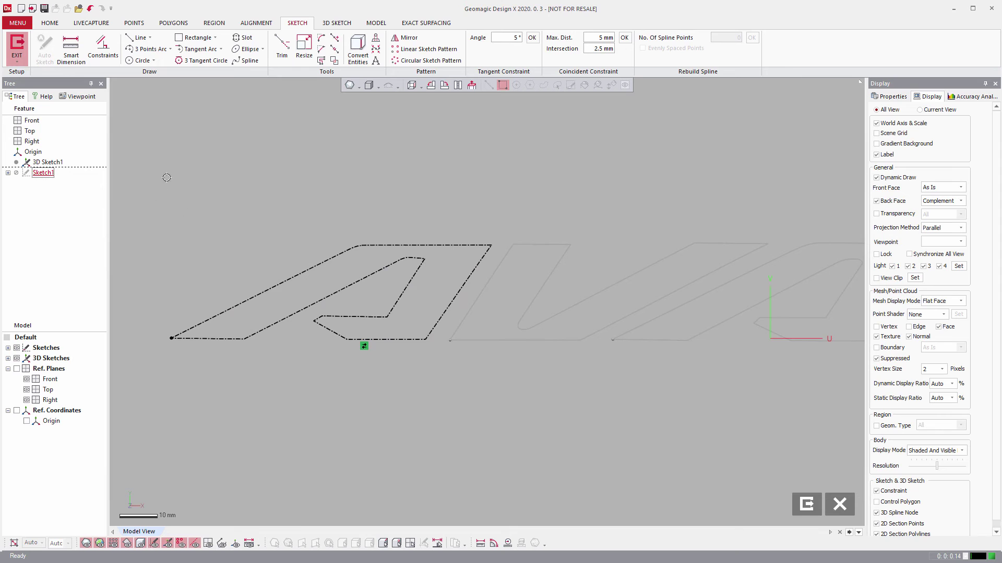
drag(135, 155, 543, 385)
key(Delete)
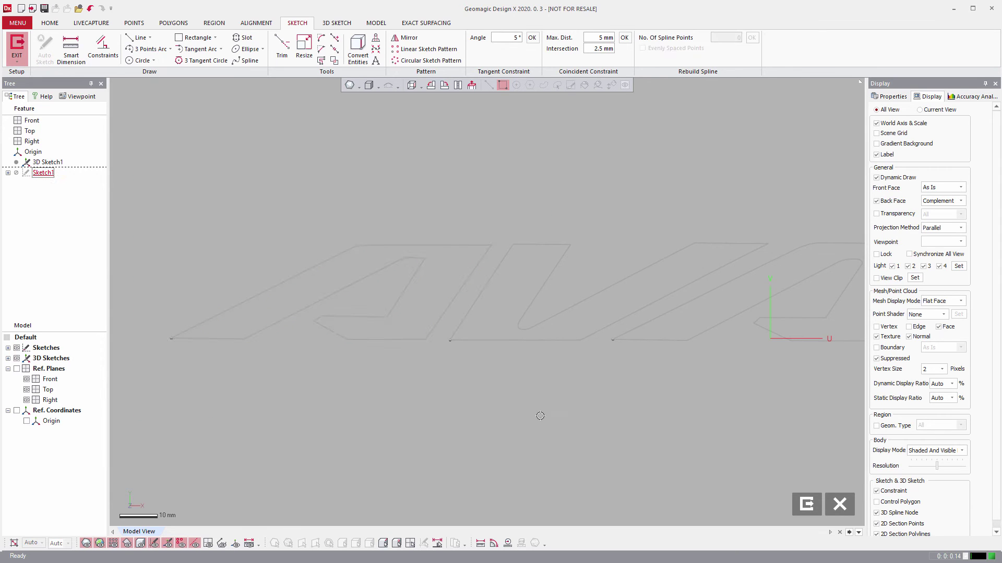
Trace the A's slanted left edge and flat top as two straight lines.
click(138, 37)
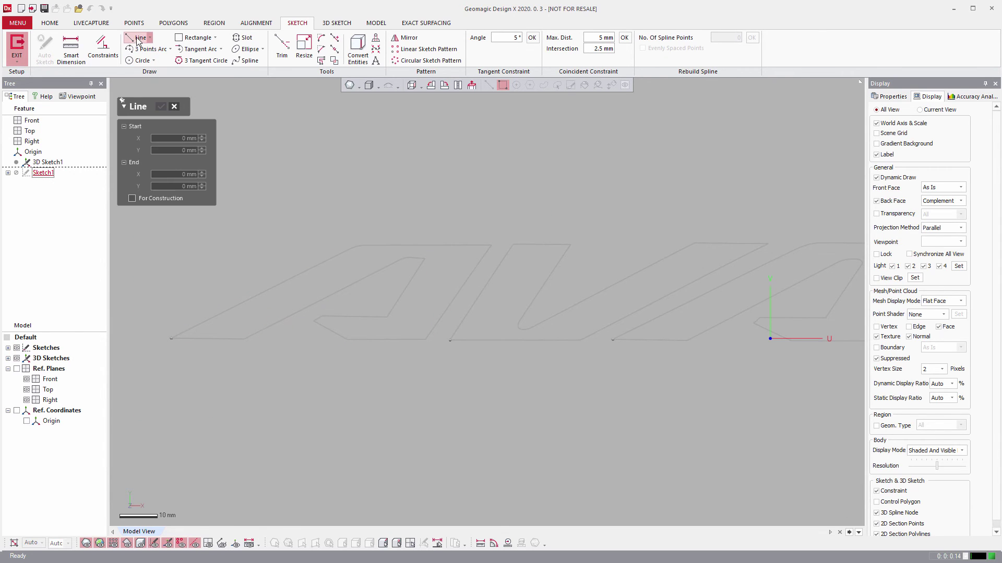
click(171, 339)
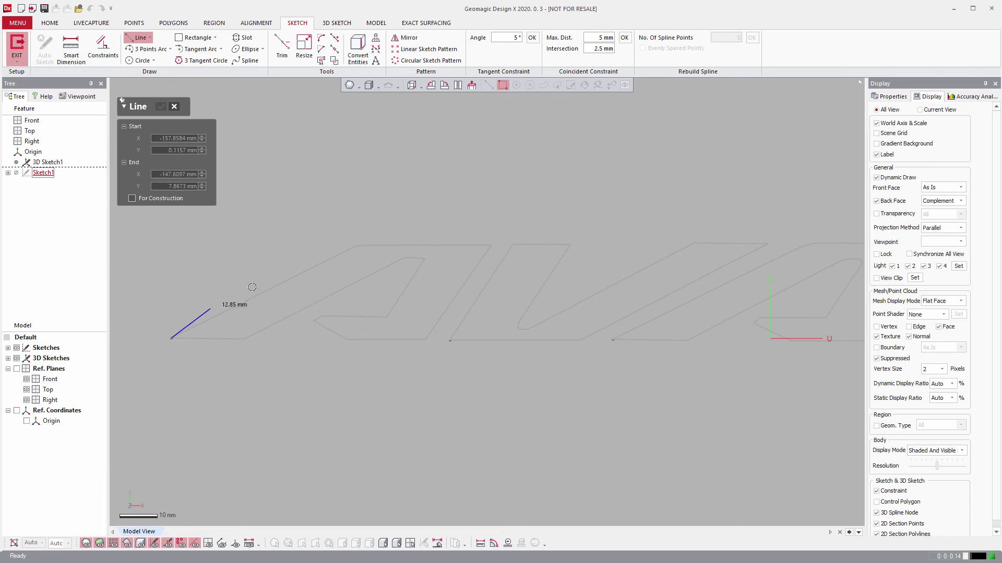
click(304, 265)
scroll(305, 265, up, 2)
scroll(305, 265, up, 1)
middle_drag(264, 234, 483, 307)
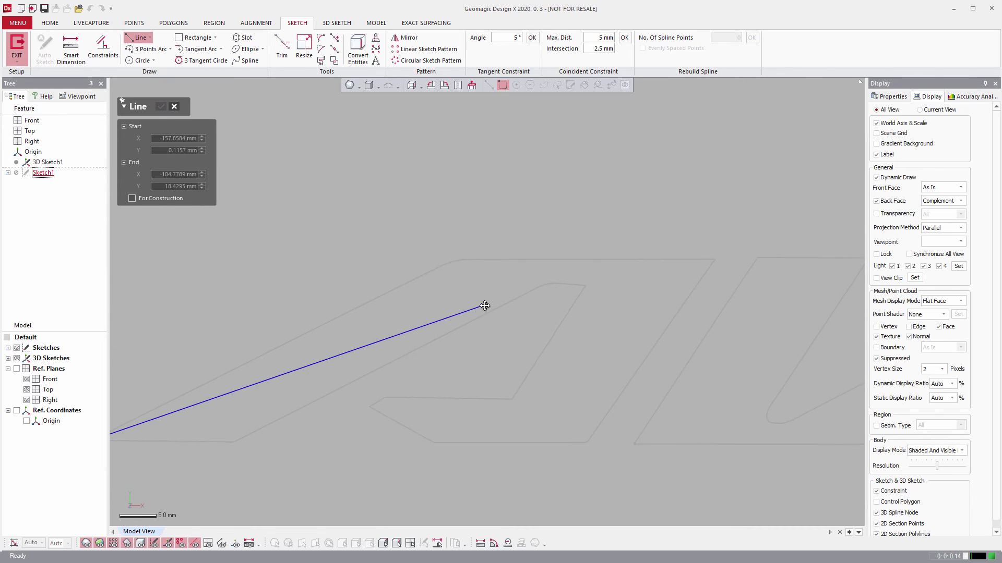
click(425, 272)
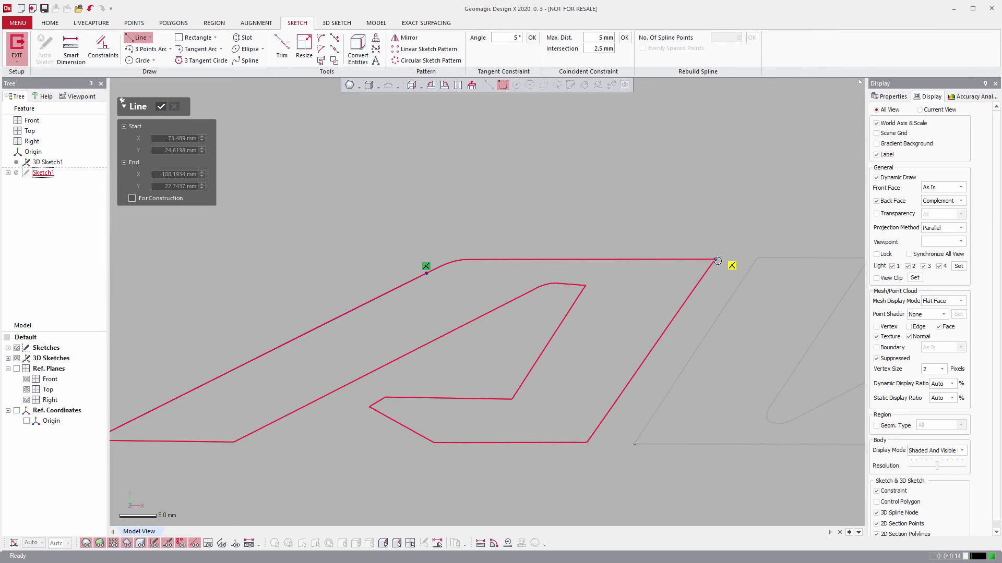
click(718, 261)
click(476, 259)
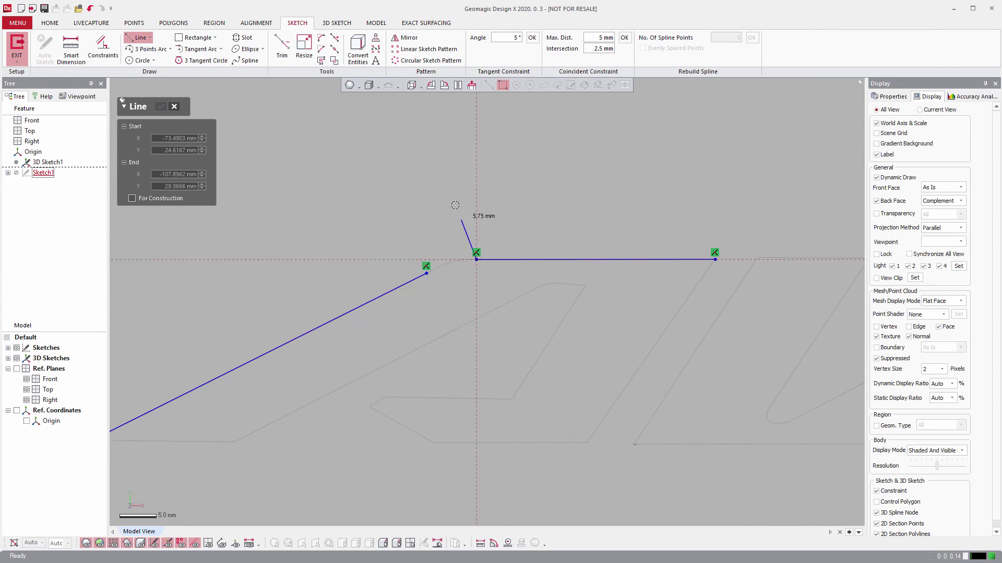
Fillet the corner between the top line and the slanted line.
click(321, 41)
click(496, 259)
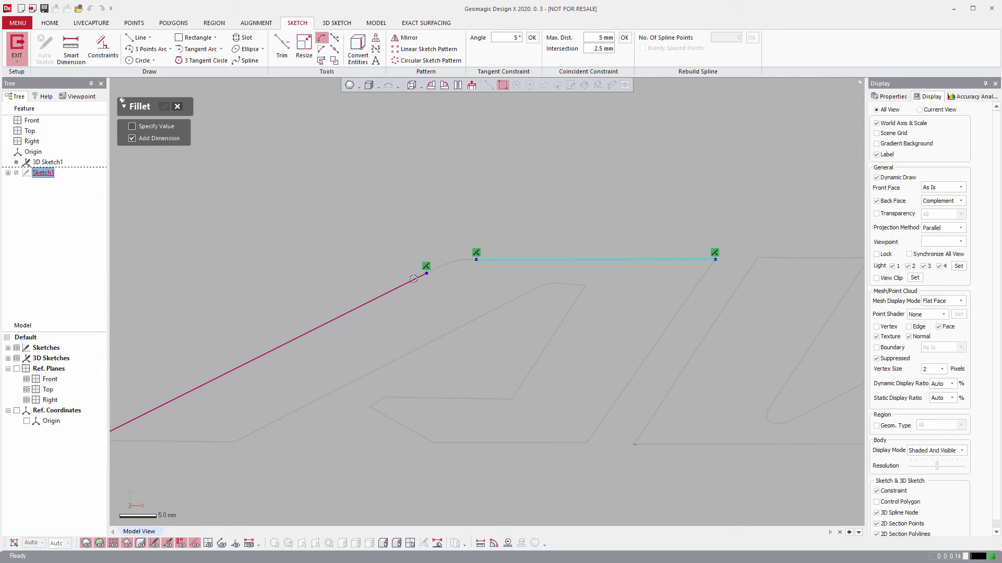
click(413, 279)
click(498, 446)
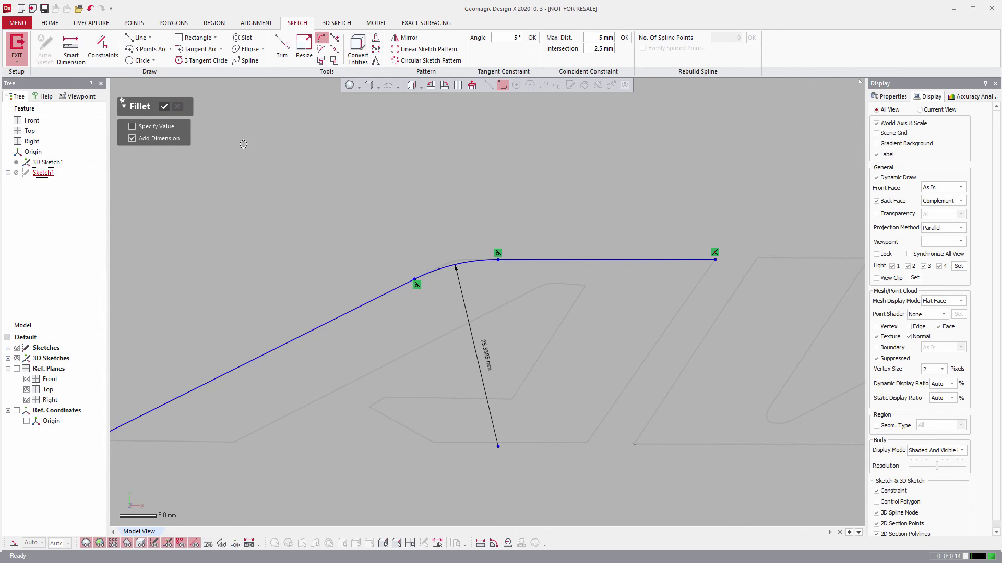
click(163, 107)
Set the fillet radius to 15 mm, after briefly trying 20 mm.
double_click(485, 355)
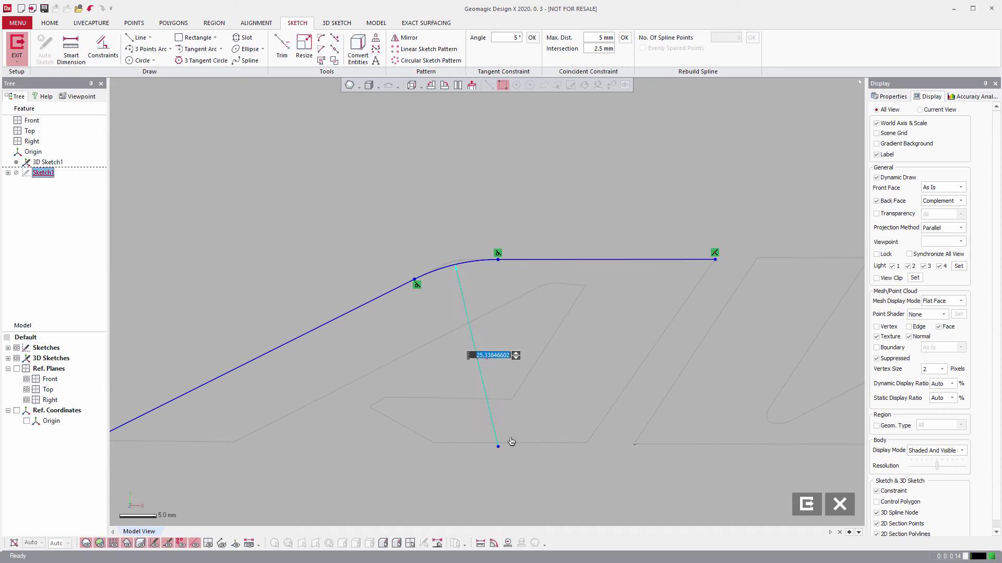
text(20)
key(Return)
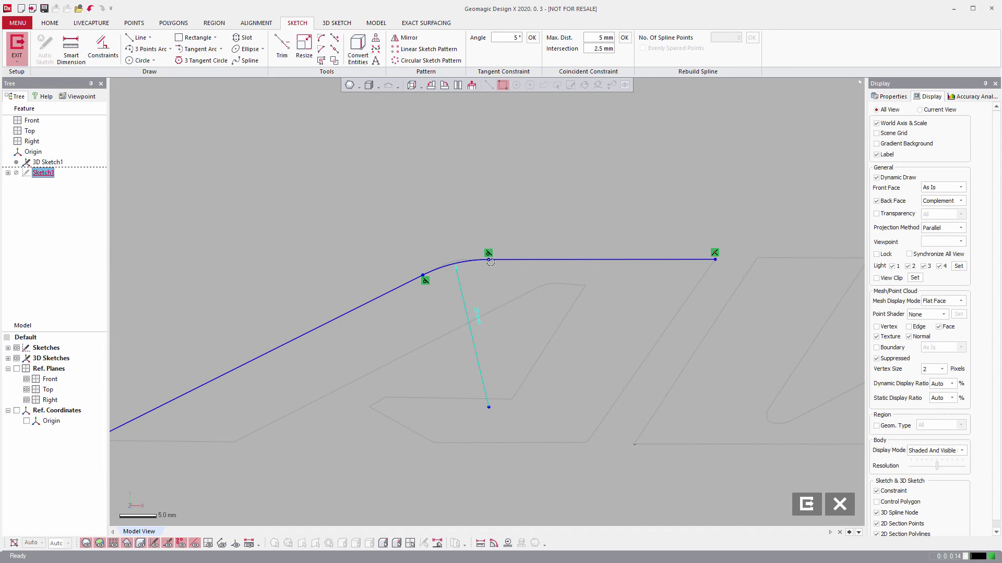
double_click(476, 316)
text(15)
key(Return)
scroll(469, 272, up, 2)
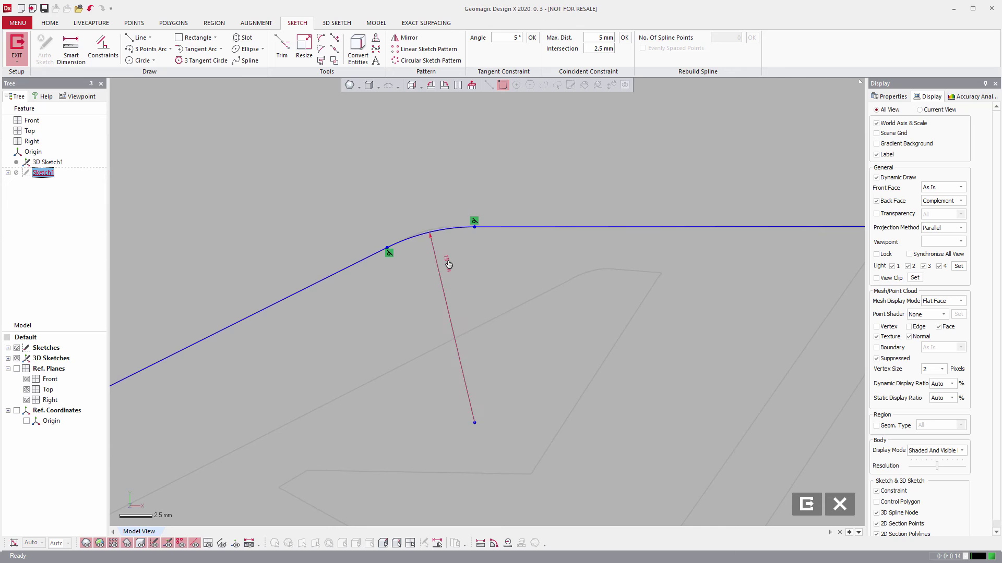
double_click(449, 263)
key(Return)
scroll(449, 263, down, 4)
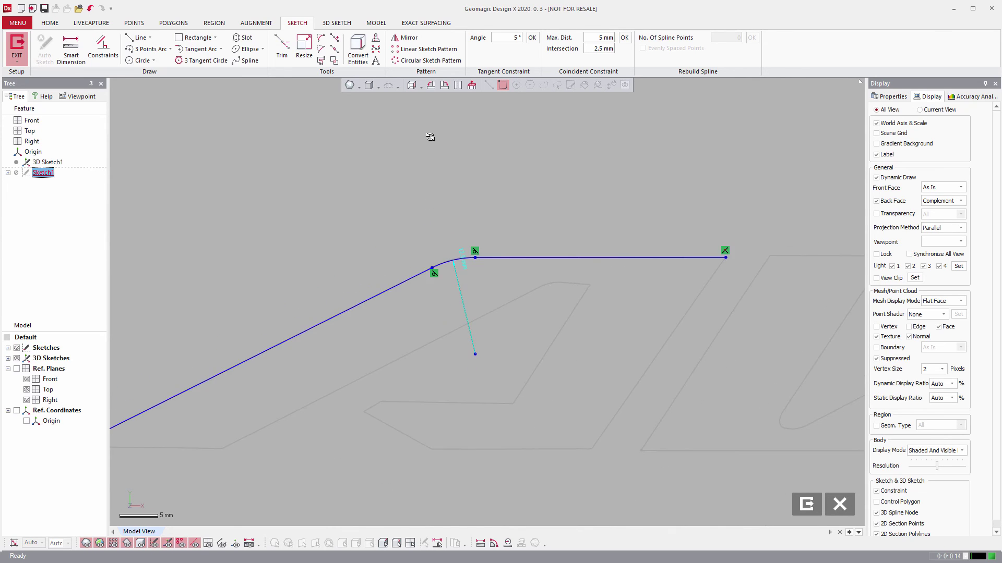
Trace lines down the A's right slanted edge, along the bottom and into the notch.
click(139, 38)
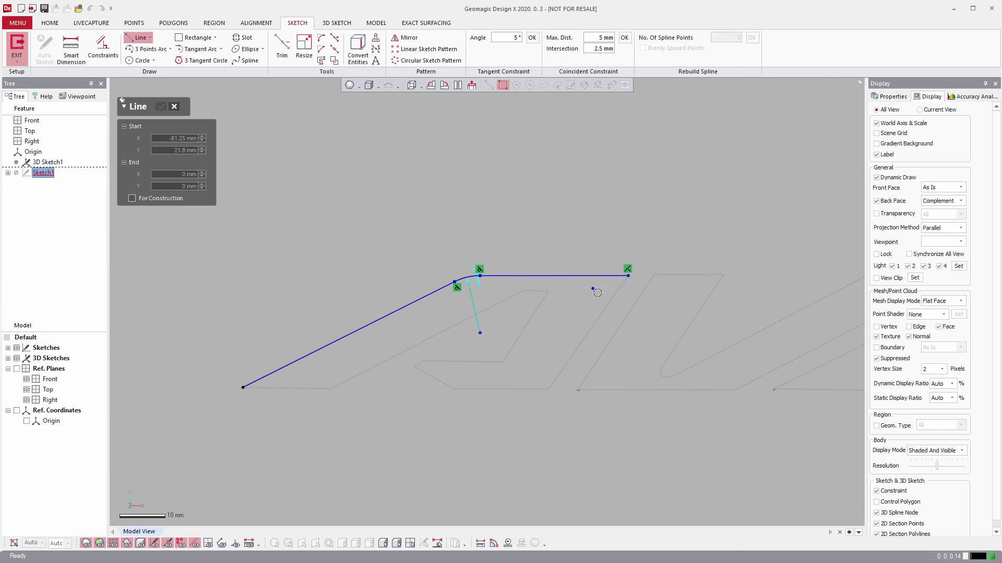
click(626, 275)
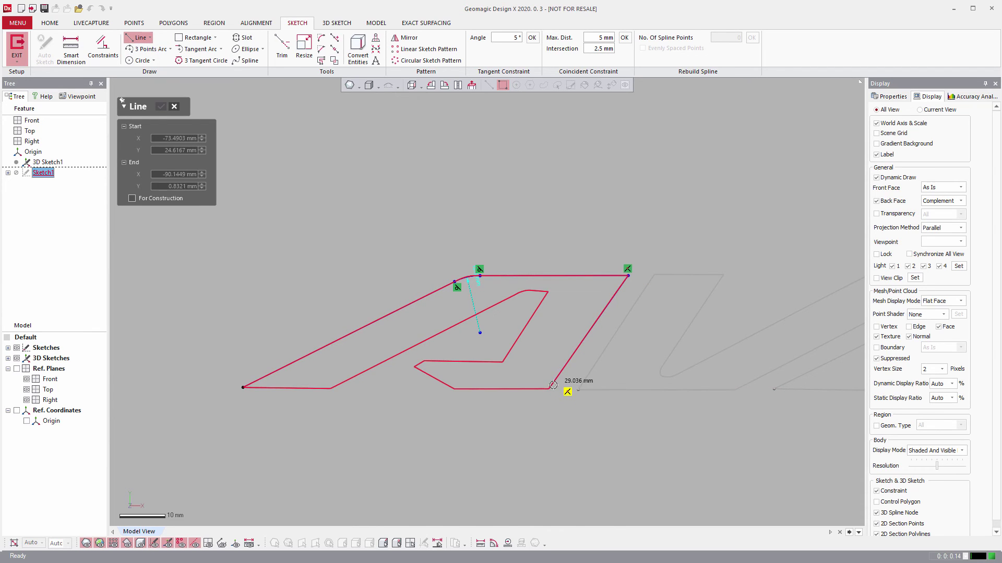
click(552, 385)
click(536, 389)
click(483, 388)
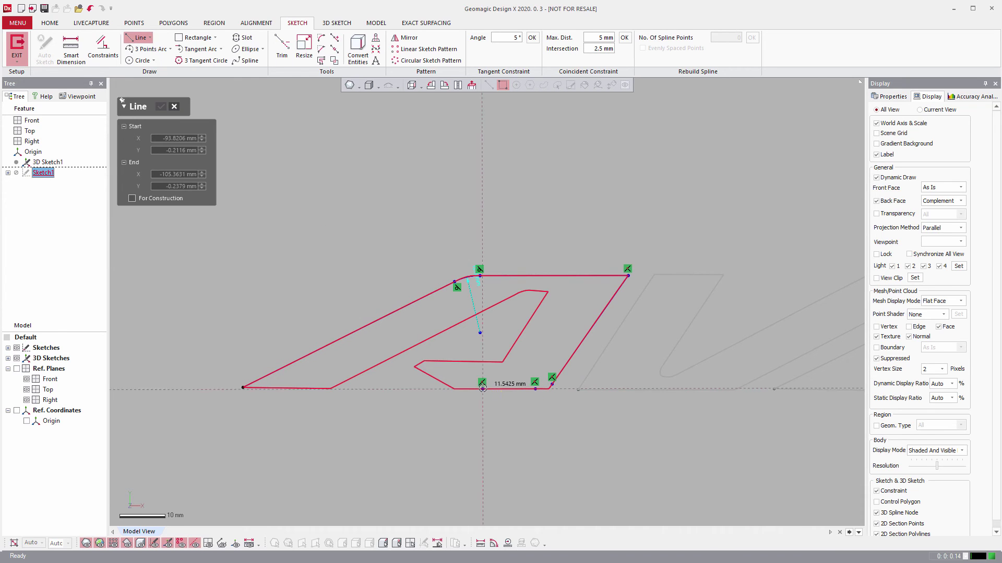
click(448, 386)
click(427, 375)
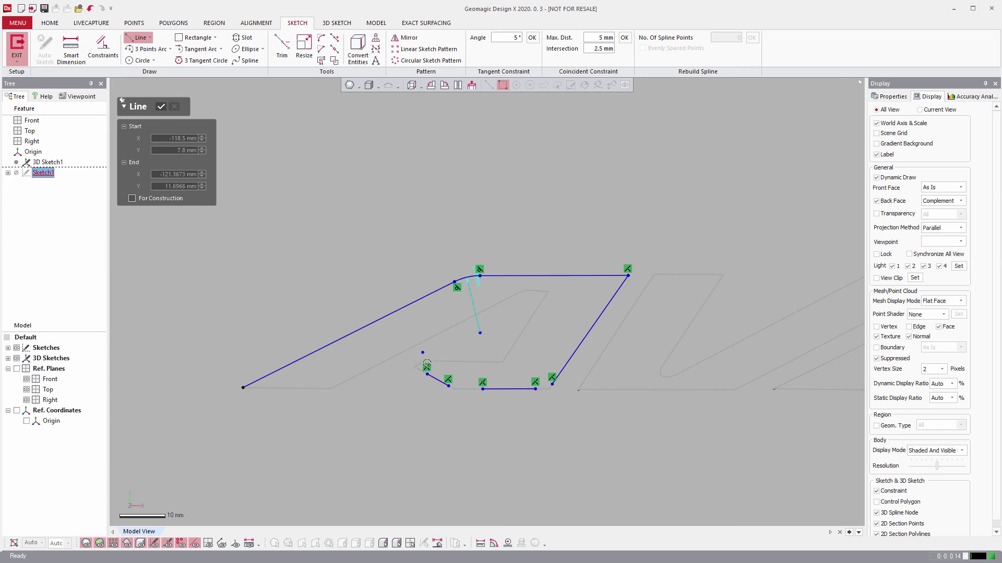
scroll(429, 371, up, 2)
click(370, 426)
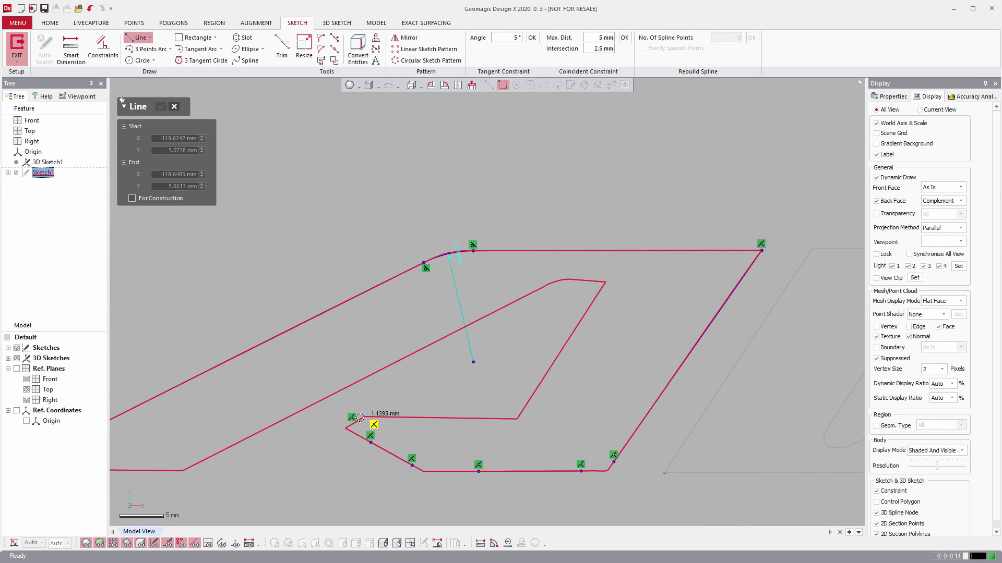
scroll(360, 417, up, 2)
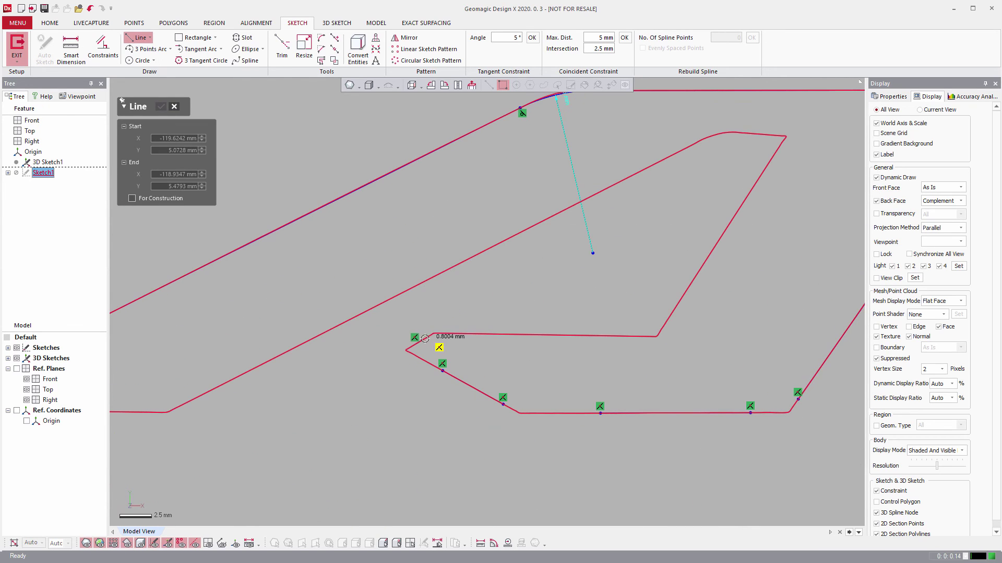
Trace the inner triangular opening's edges and a short bottom-left line.
click(426, 338)
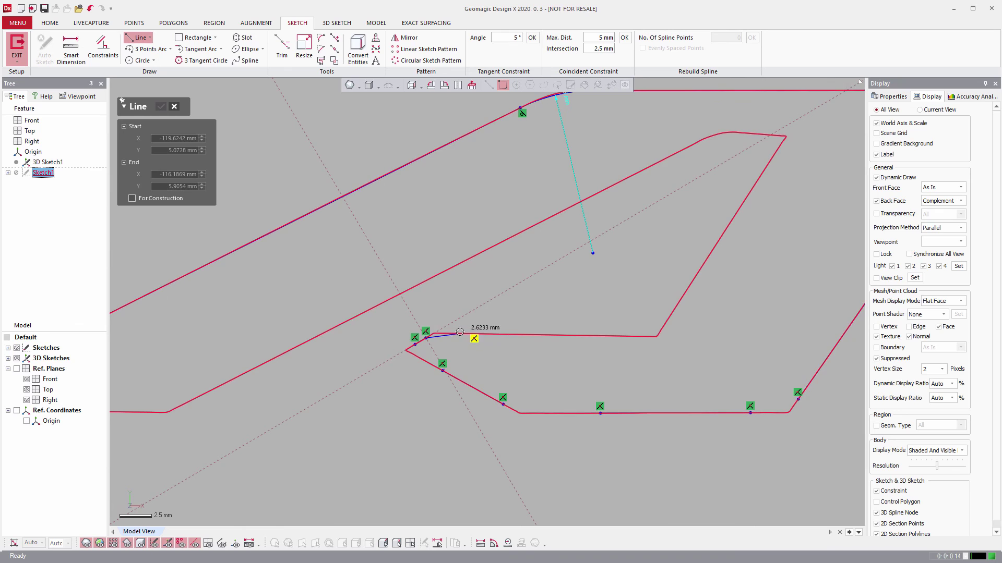
click(460, 332)
click(460, 332)
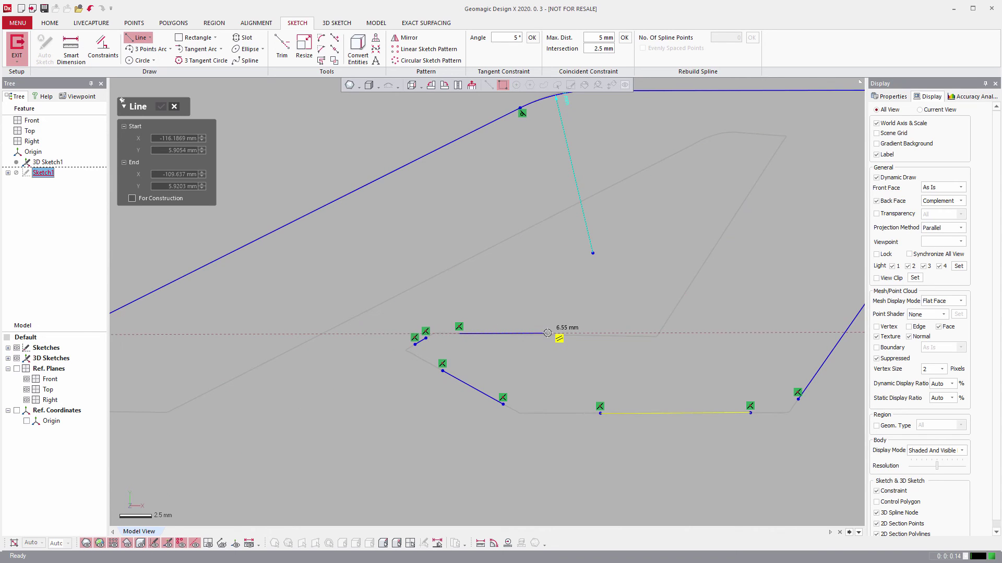
click(548, 335)
click(682, 296)
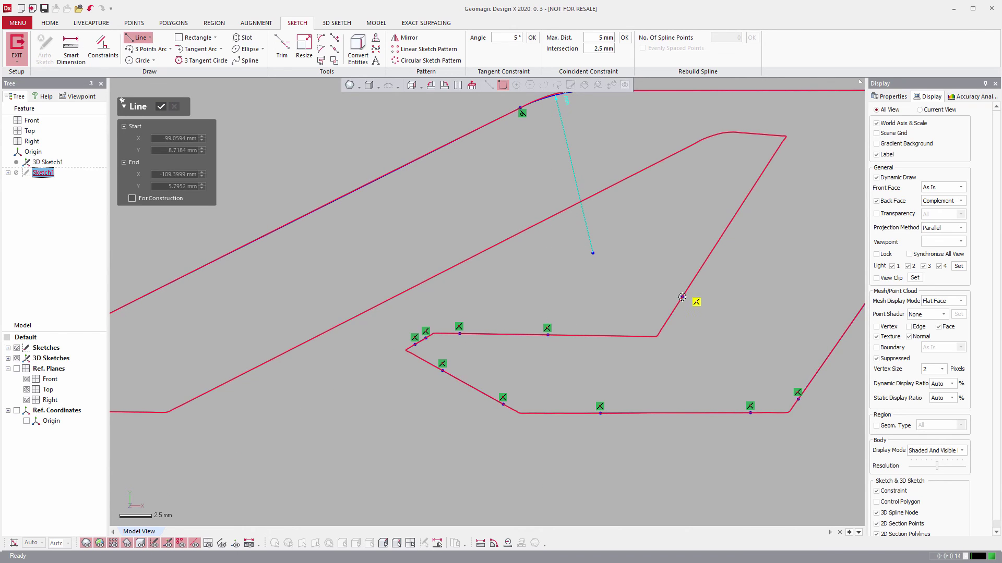
click(709, 254)
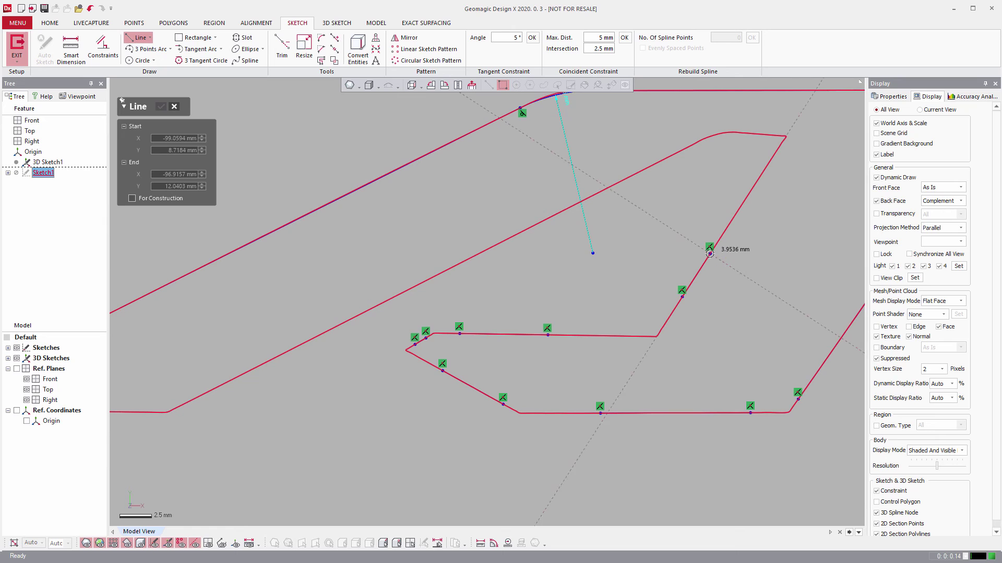
click(764, 135)
click(743, 130)
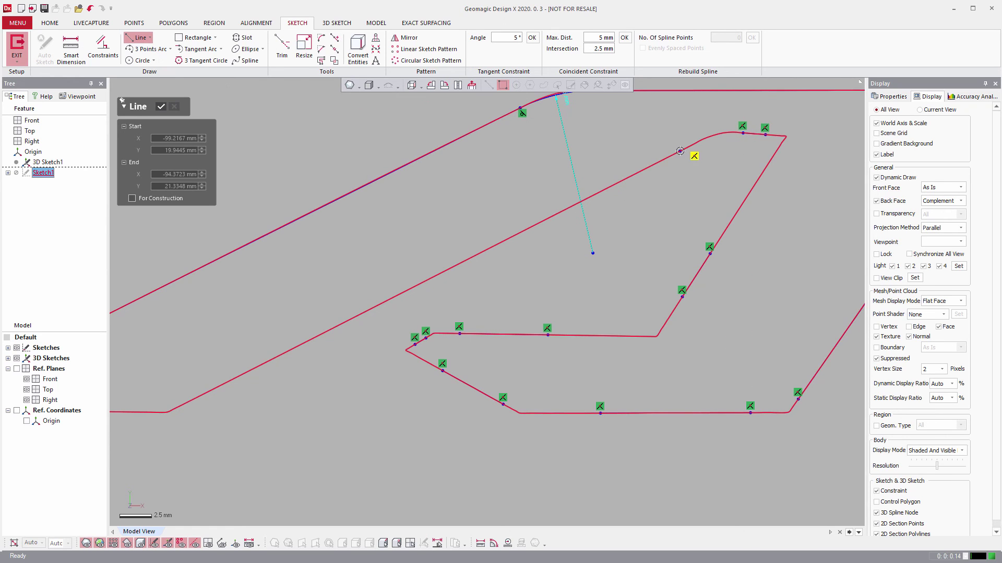
click(681, 148)
click(642, 171)
scroll(608, 240, down, 3)
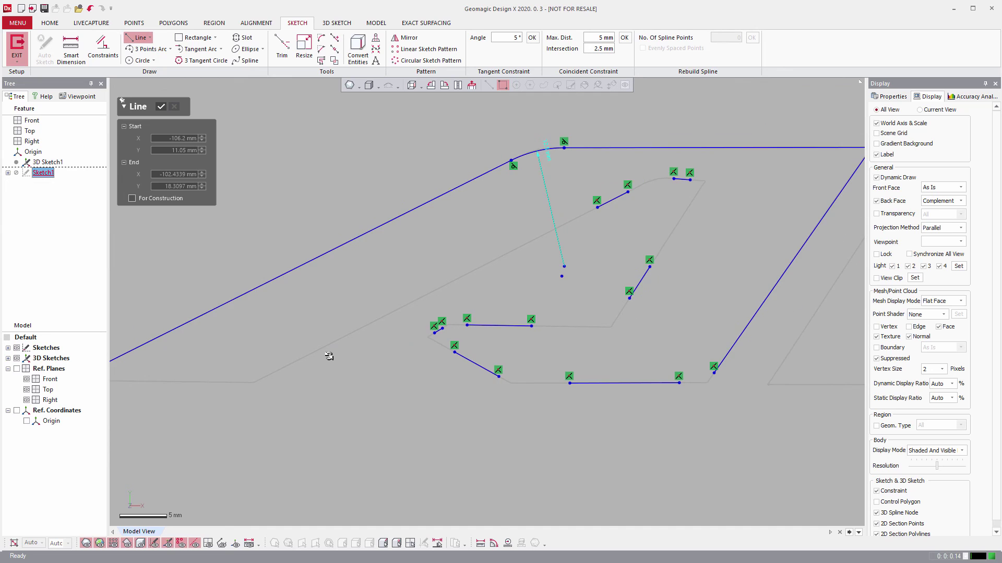
click(223, 382)
click(197, 383)
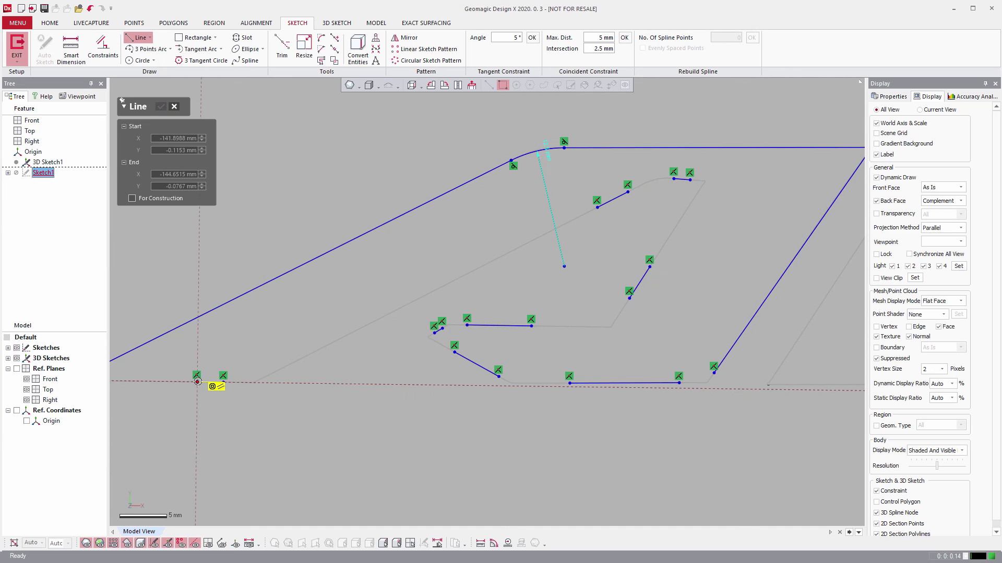
scroll(365, 406, down, 3)
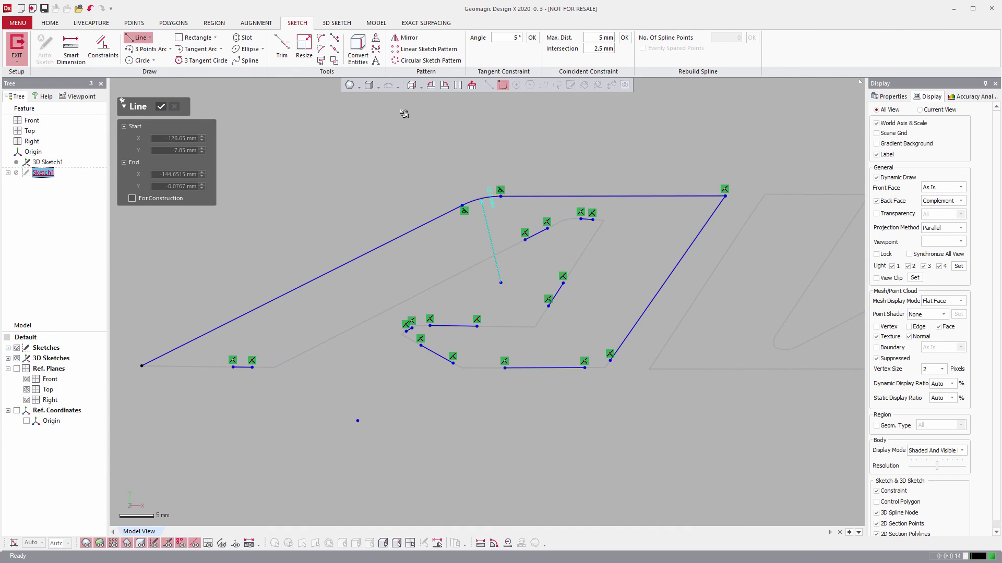
Corner-trim each pair of adjacent A segments so the outer and inner outlines meet cleanly.
click(282, 46)
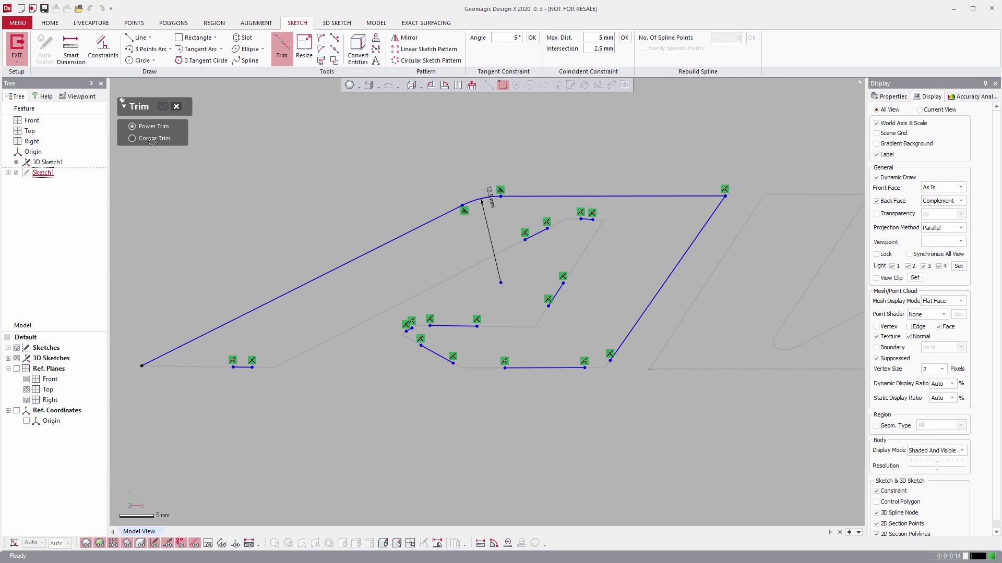
click(167, 353)
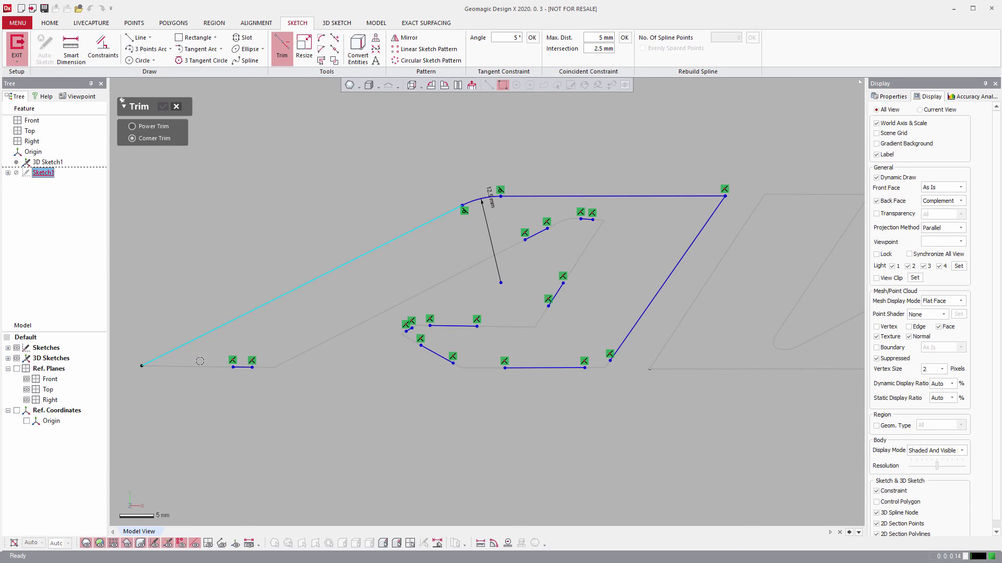
click(232, 367)
click(228, 369)
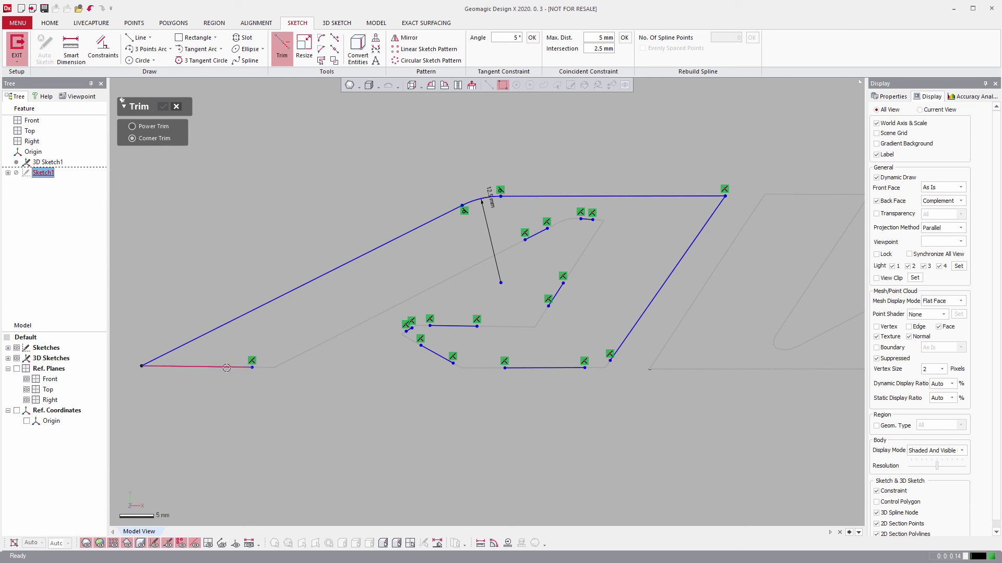
click(535, 233)
click(559, 287)
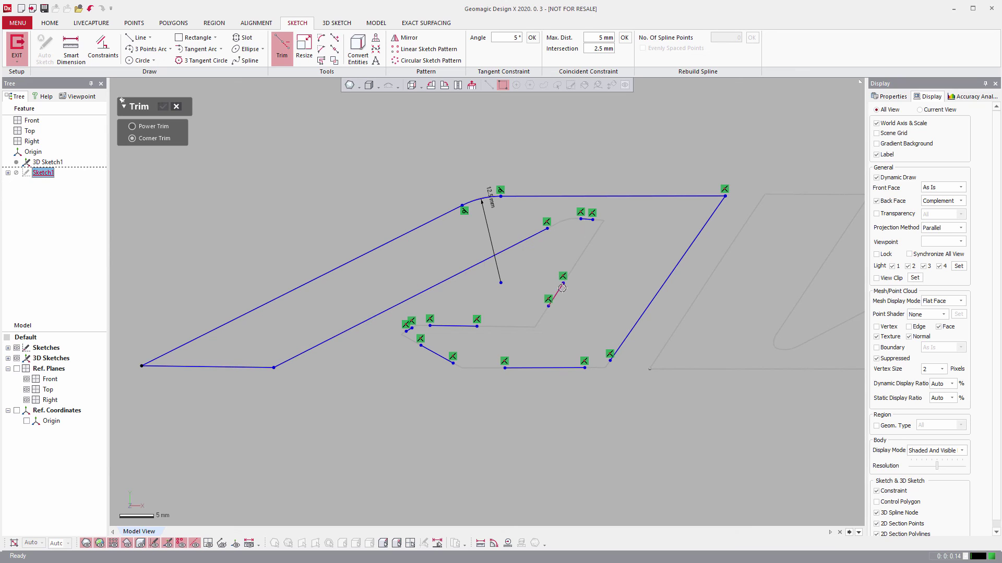
click(591, 220)
click(564, 286)
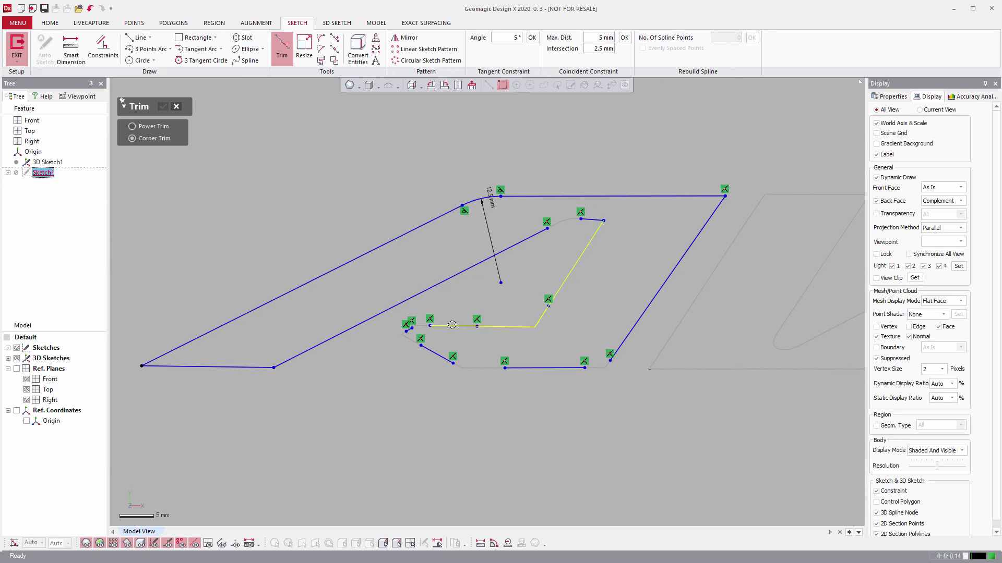
click(458, 326)
click(411, 331)
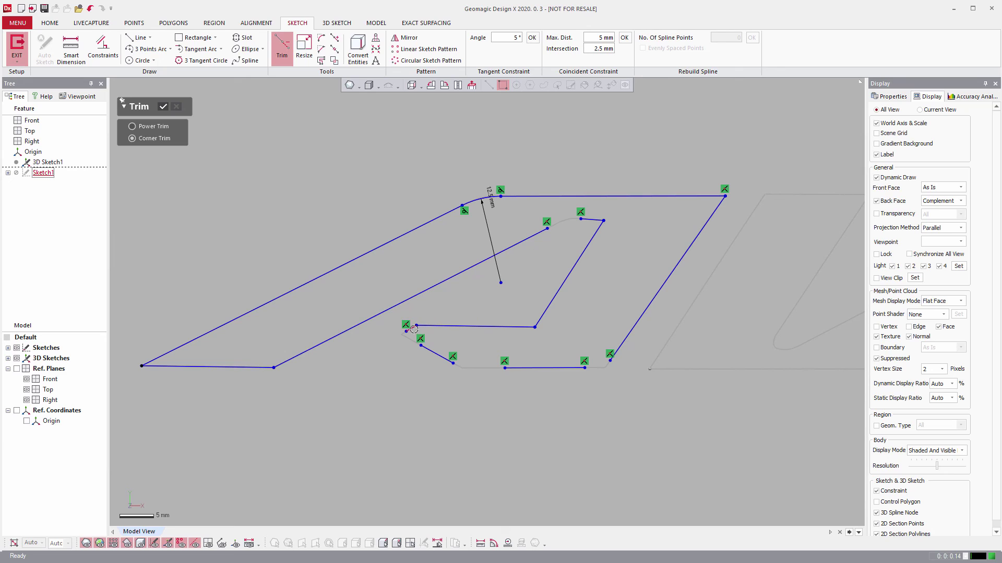
click(413, 329)
click(412, 338)
click(420, 342)
click(527, 367)
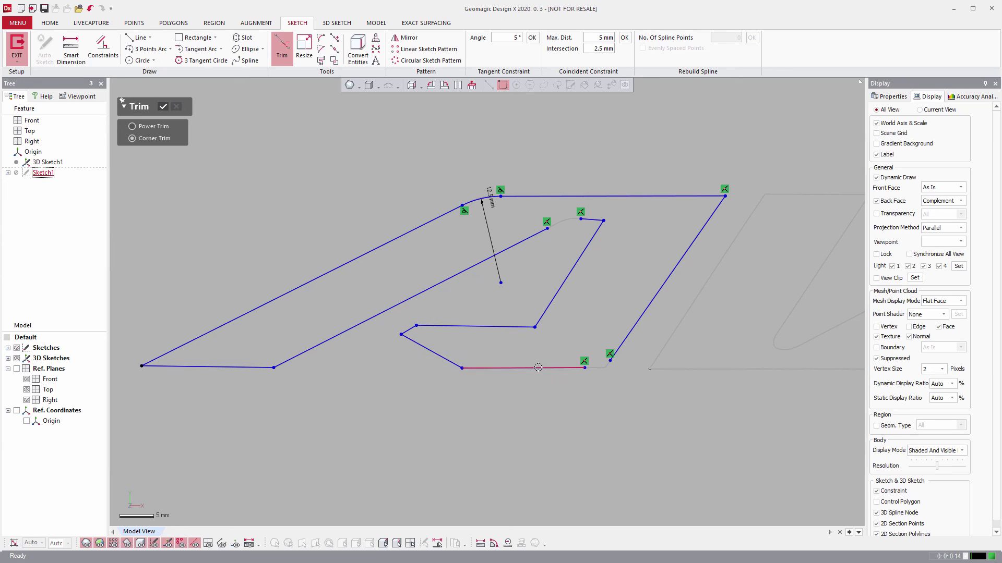
click(538, 367)
click(620, 346)
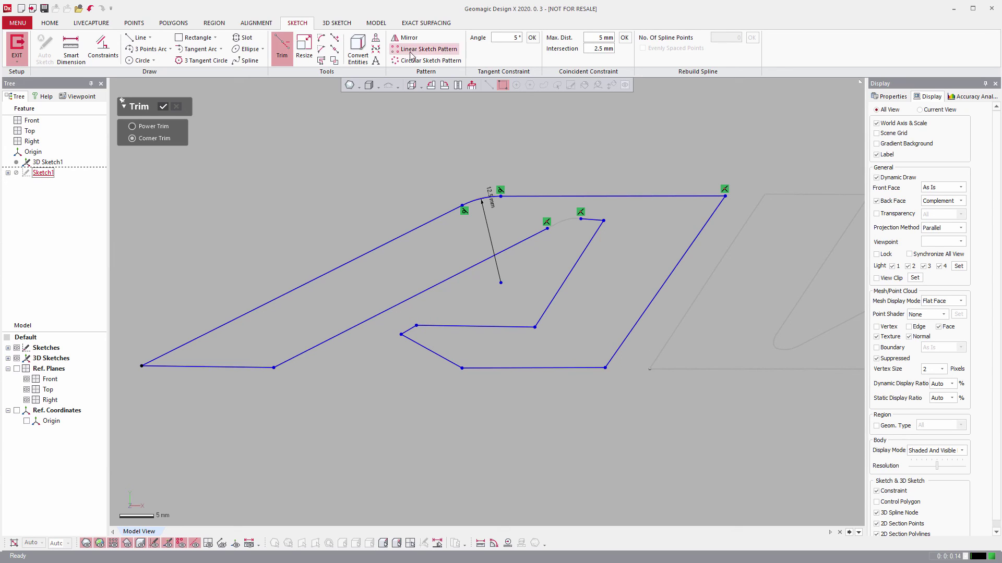
Fillet the A's inner top corner and set its radius to 5 mm.
click(589, 219)
click(535, 234)
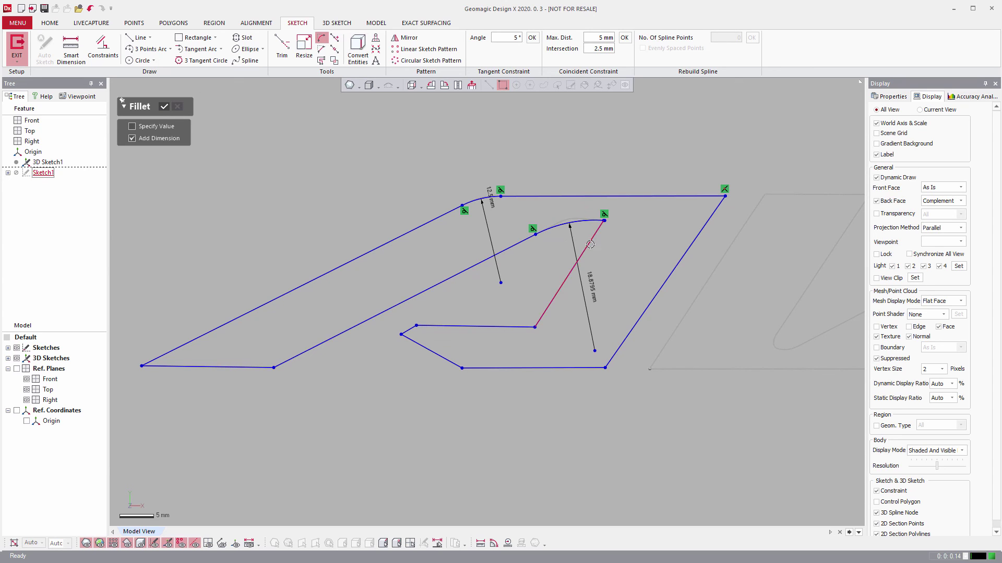
click(166, 107)
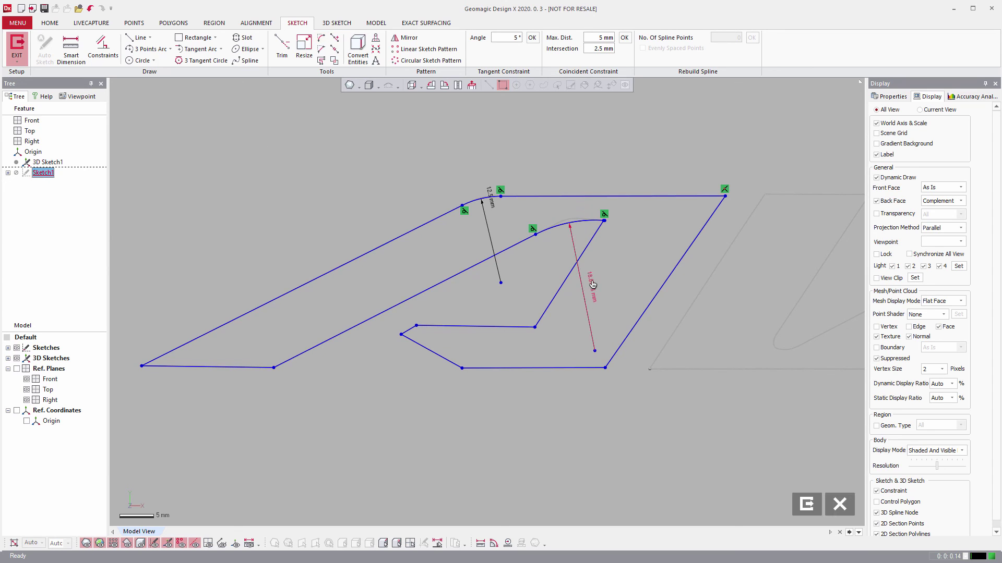
double_click(593, 286)
text(10)
key(Return)
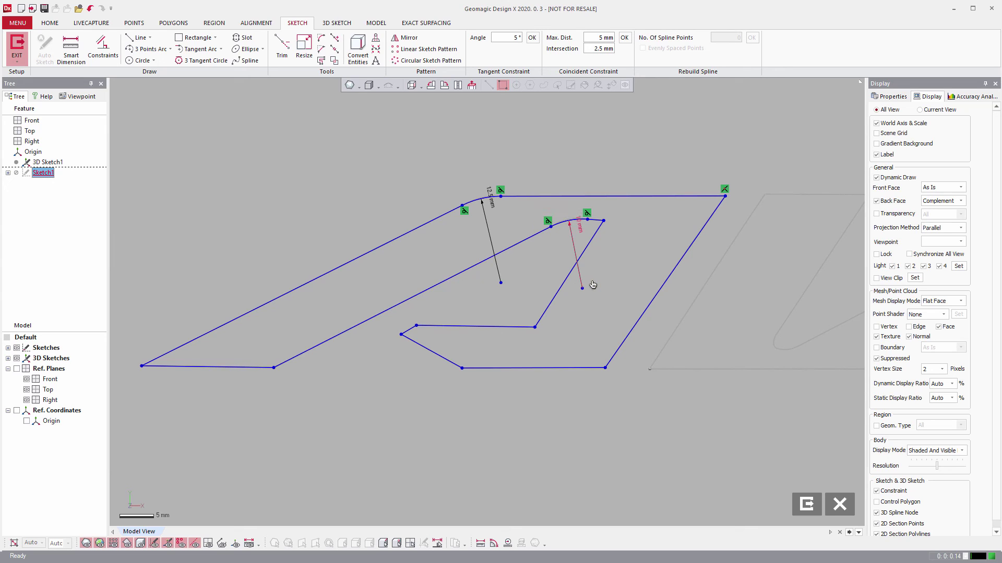
double_click(582, 235)
text(5)
key(Return)
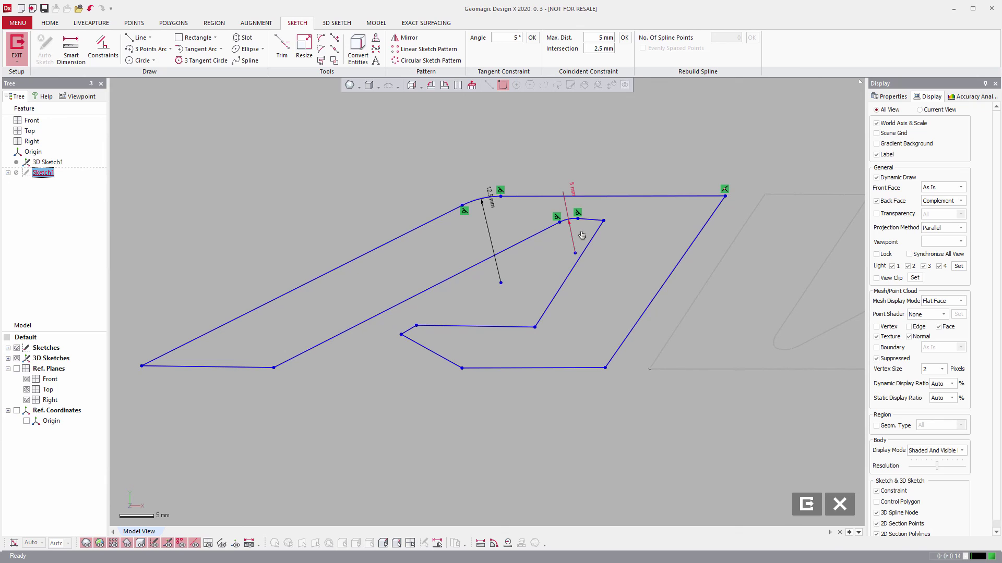
Change the outer 12.5 mm fillet to 10 mm and exit the sketch.
scroll(579, 225, up, 2)
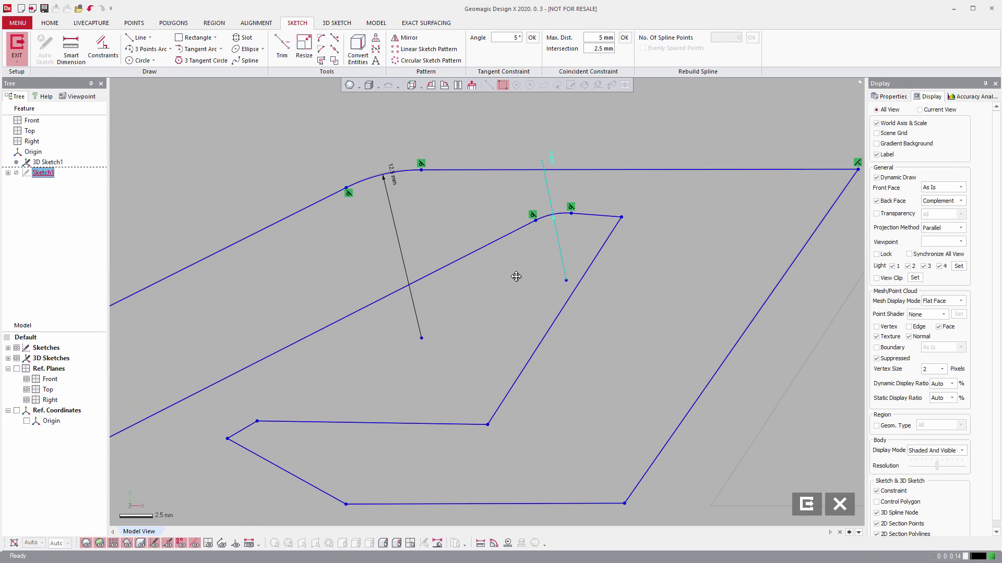
double_click(395, 187)
text(10)
key(Return)
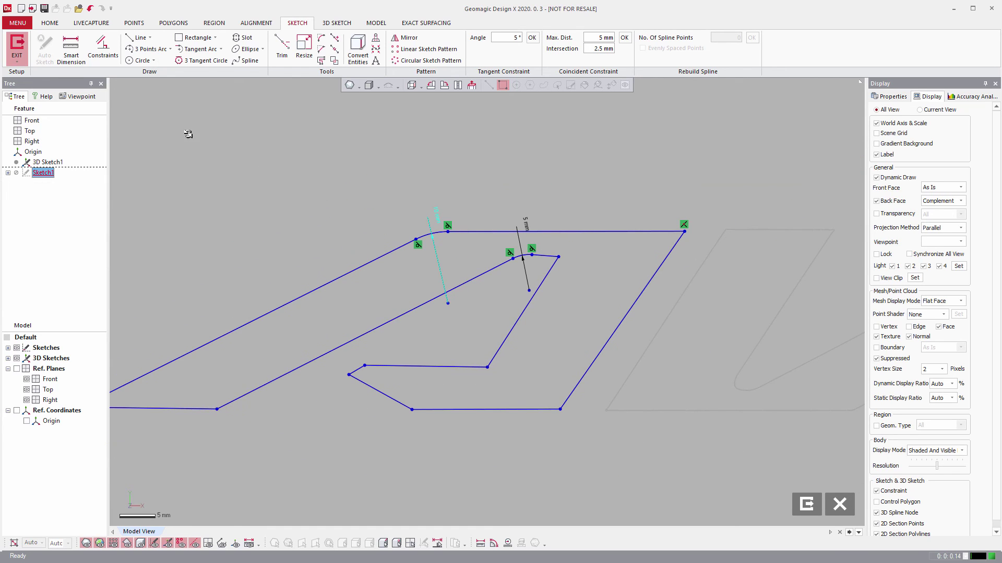
click(16, 46)
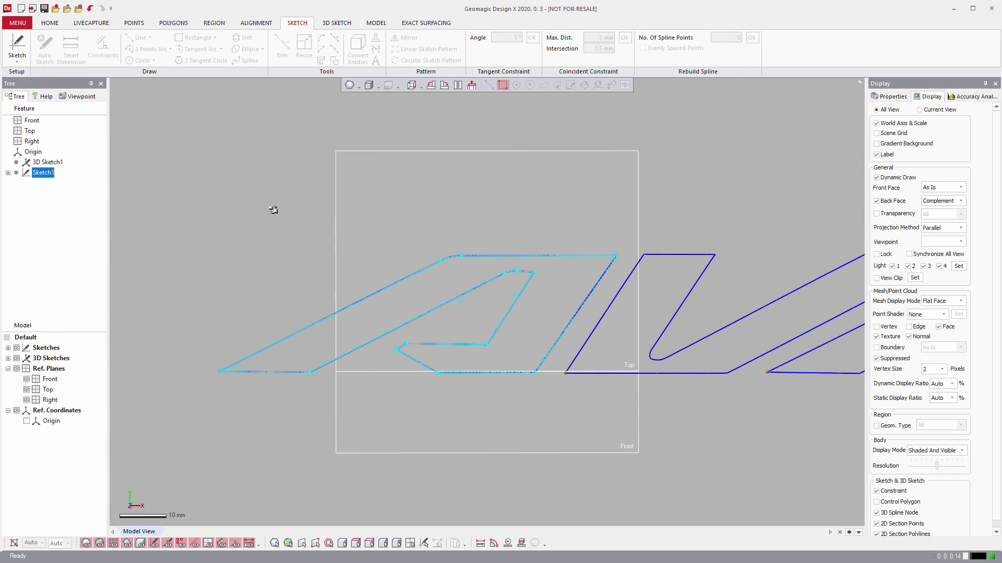
Hide the 3D sketches and view the filleted A outline straight from the front.
click(16, 358)
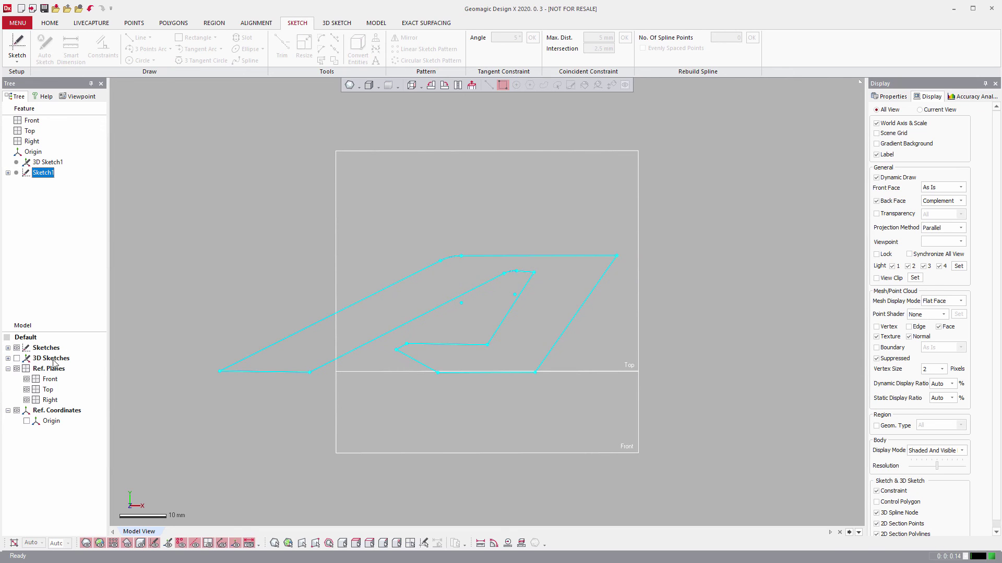
click(291, 264)
middle_drag(578, 281, 419, 266)
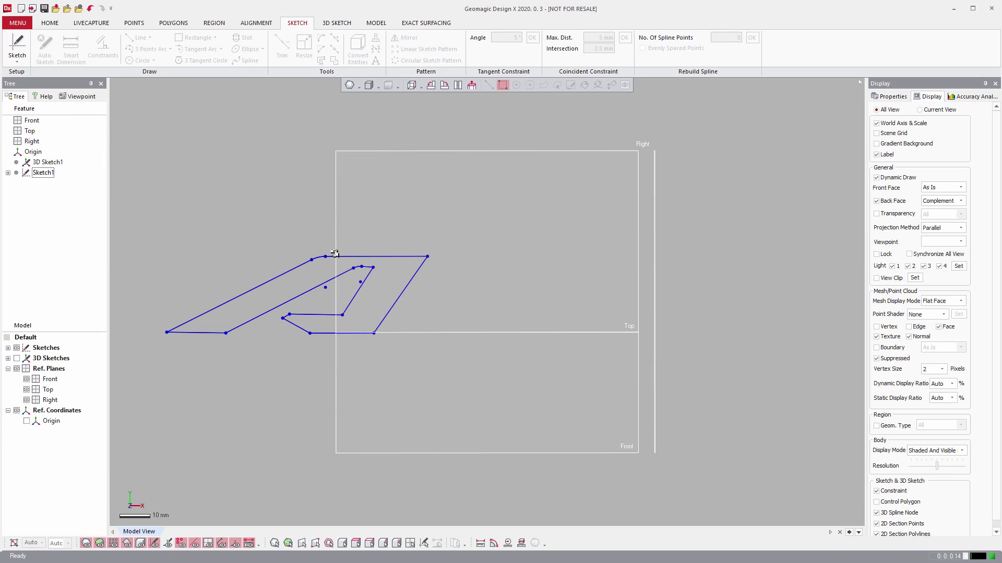
key(ctrl+1)
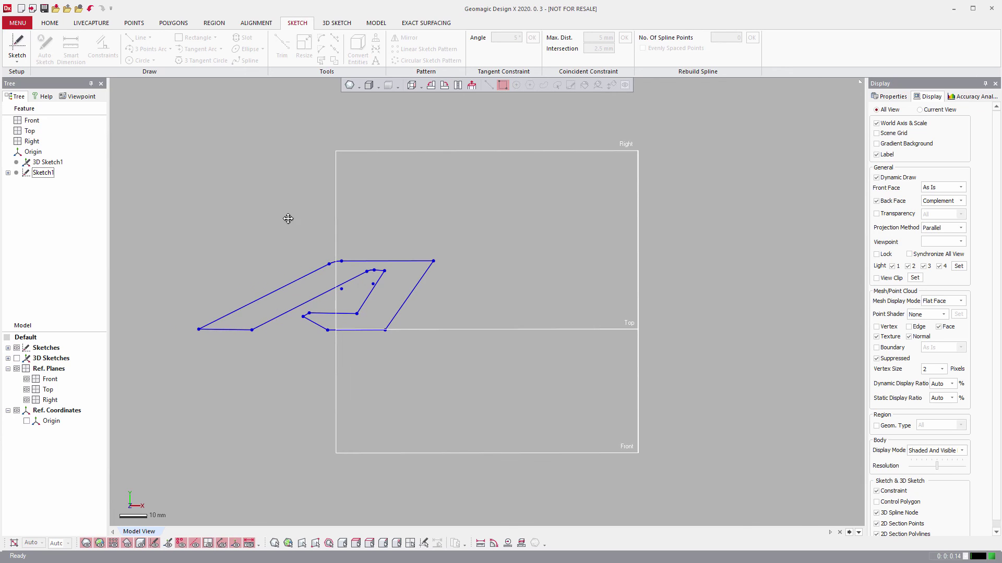
middle_drag(288, 218, 247, 221)
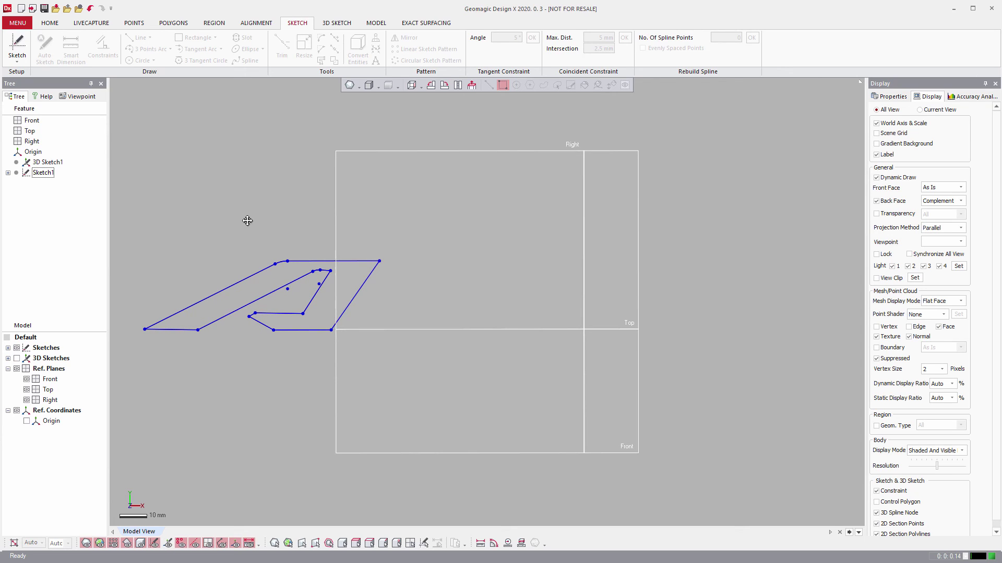